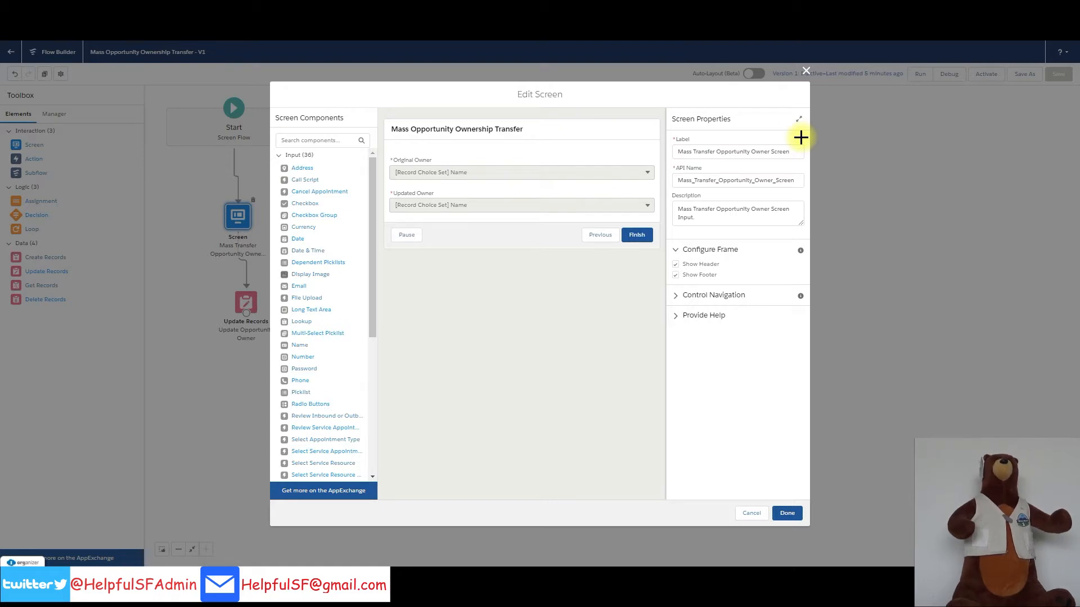
Examine the settings of the Original Owner and Updated Owner picklists, then close the screen editor.
click(494, 174)
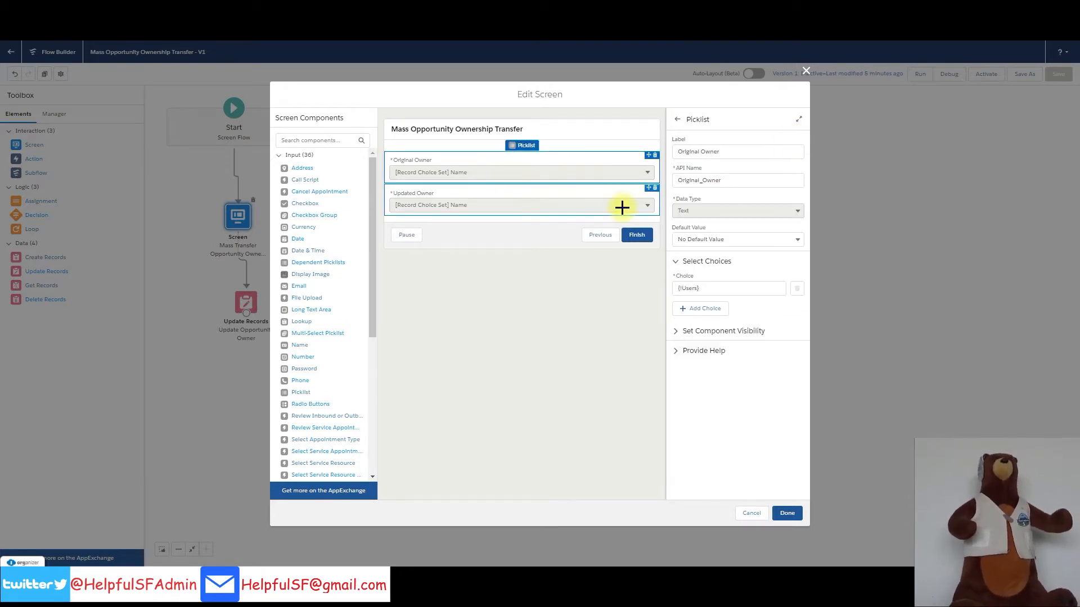
click(474, 196)
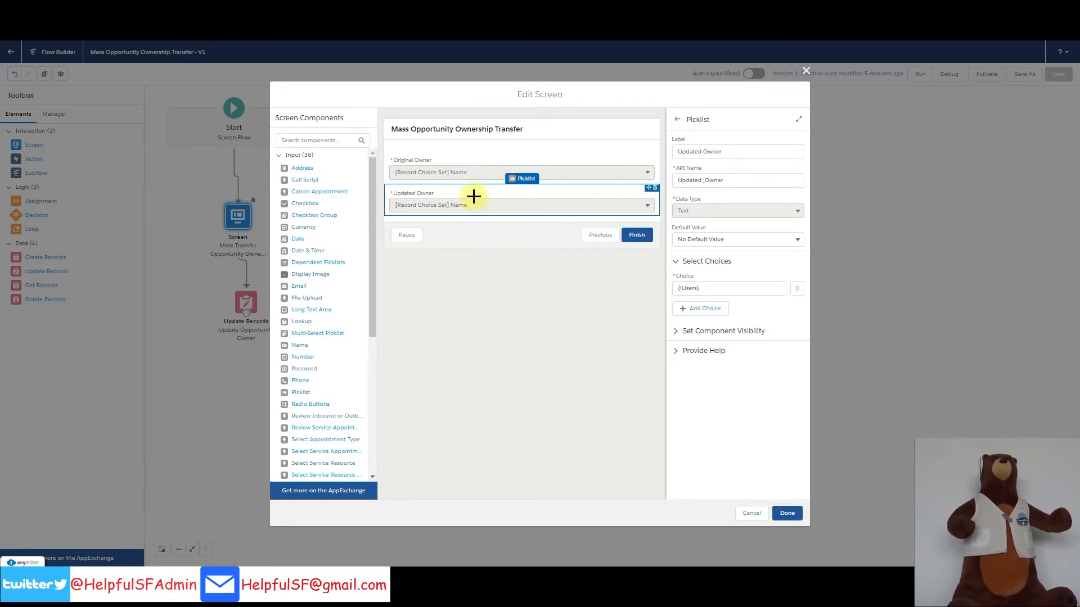
click(789, 513)
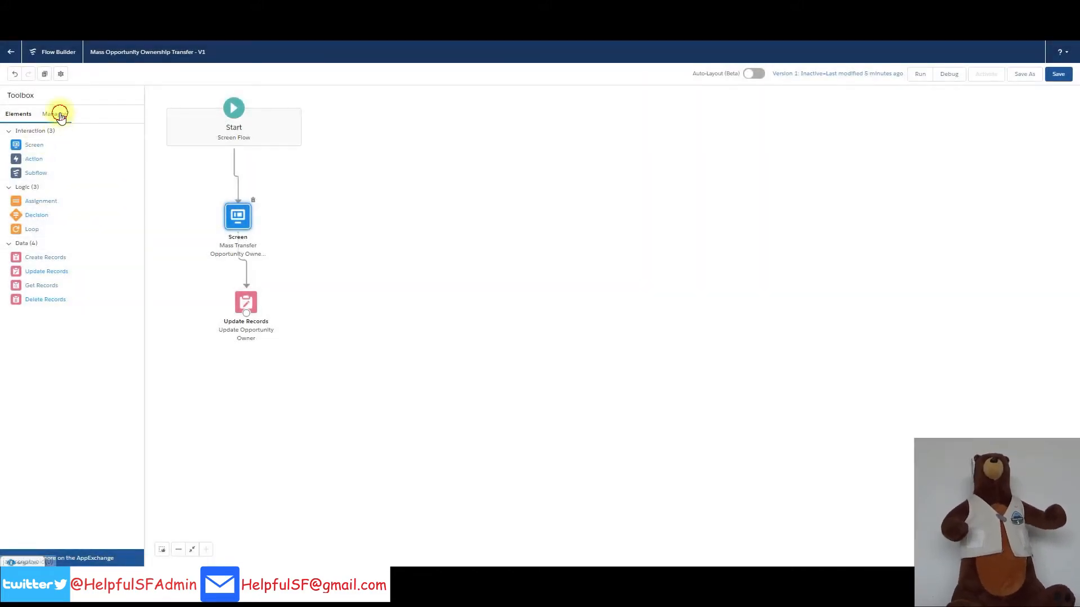
Review the Users record choice set and the Update Opportunity Owner element's filter and field values.
click(55, 113)
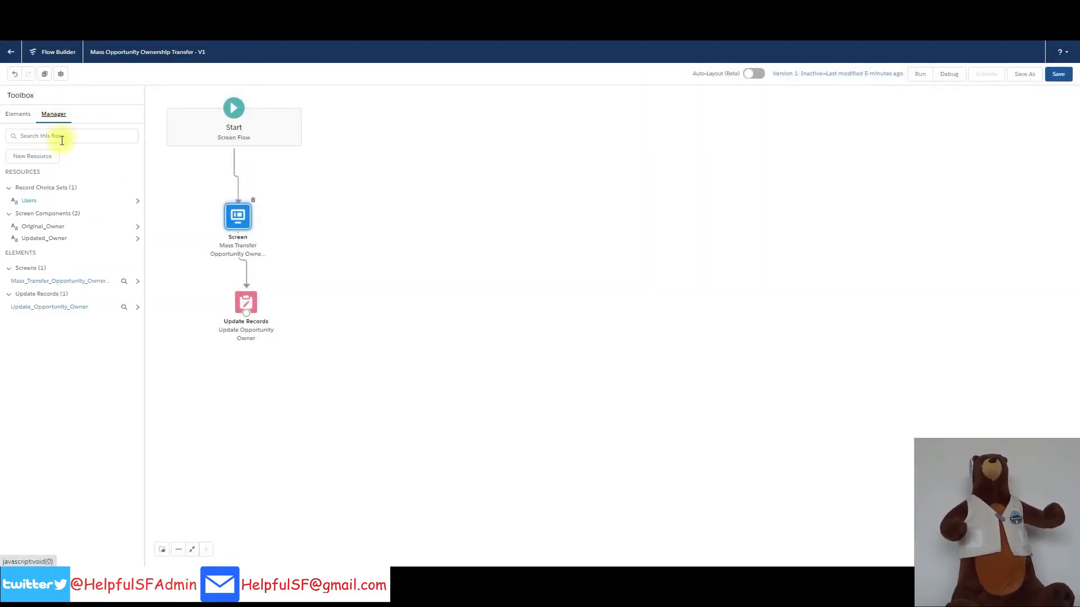
click(32, 202)
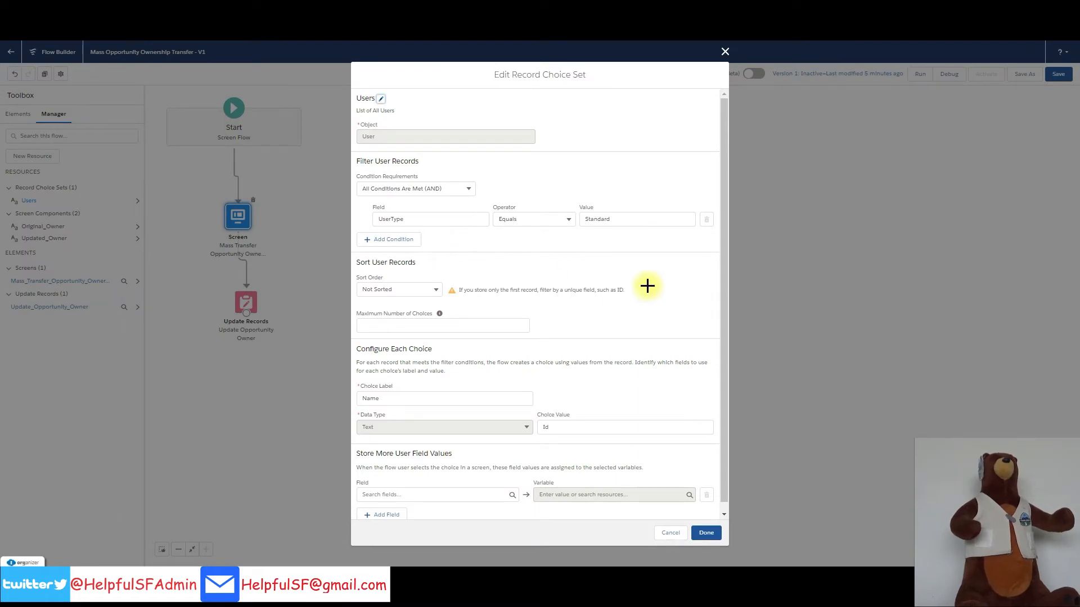
scroll(649, 286, down, 1)
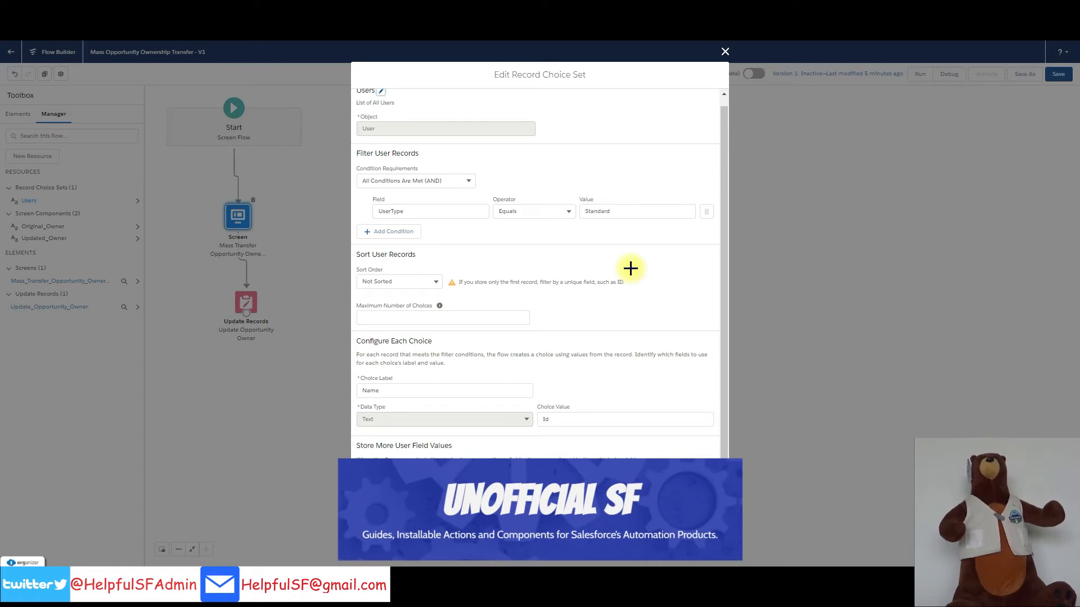
scroll(631, 272, up, 1)
click(671, 532)
double_click(245, 301)
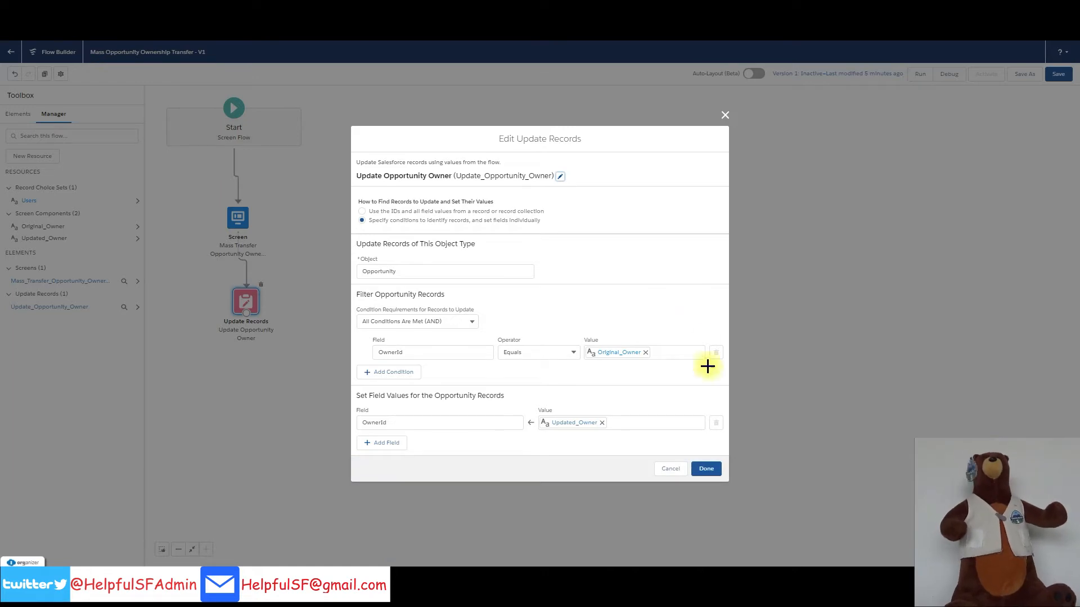
click(710, 472)
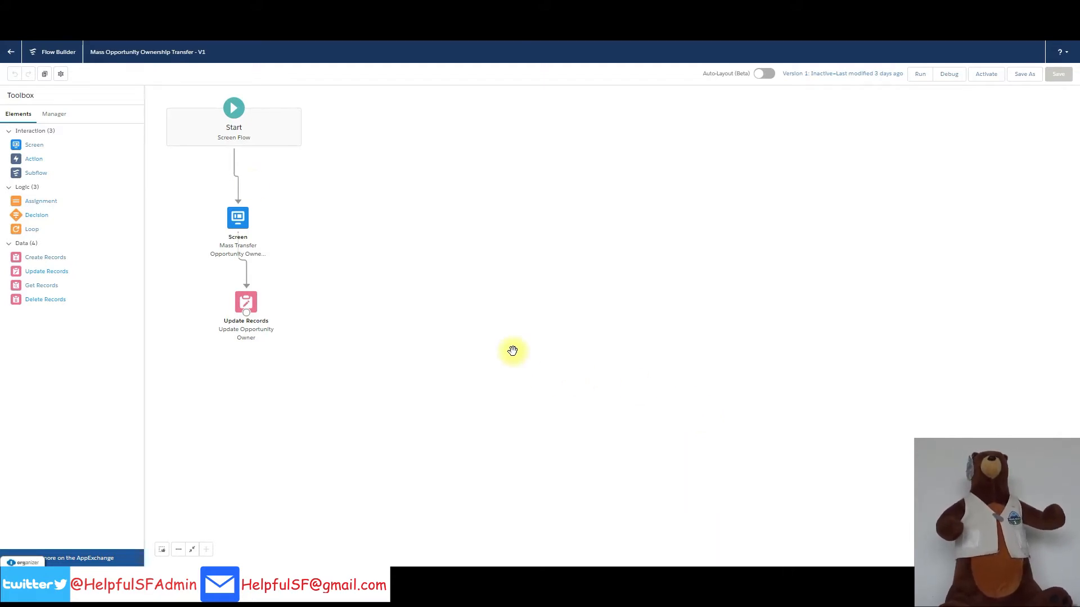
Delete the connector between Start and the Screen element, and move the connected Screen and Update Records elements further down the canvas.
click(237, 179)
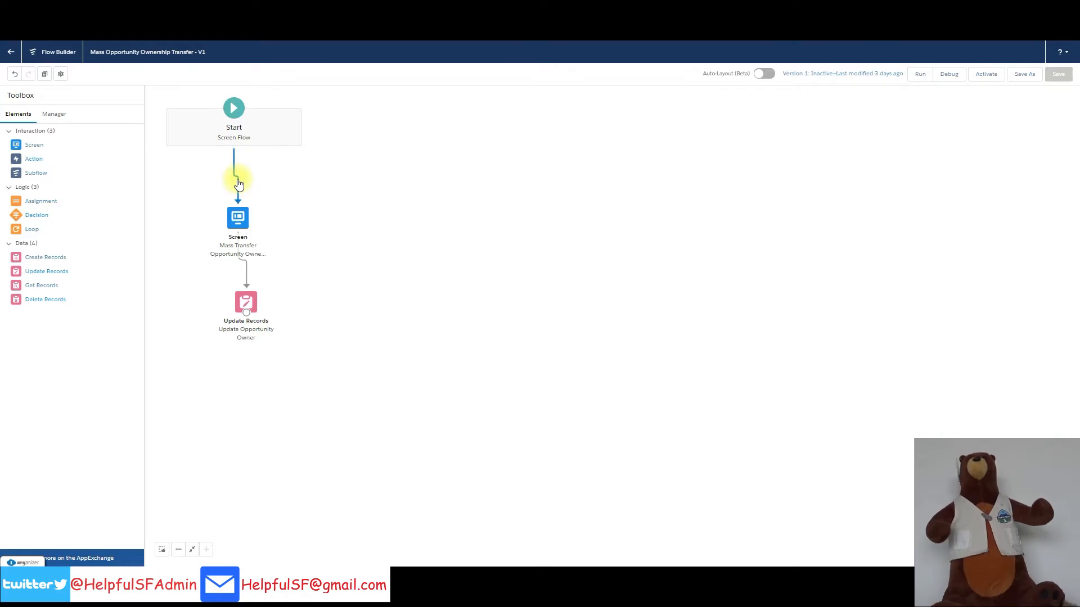
key(Delete)
drag(237, 220, 275, 346)
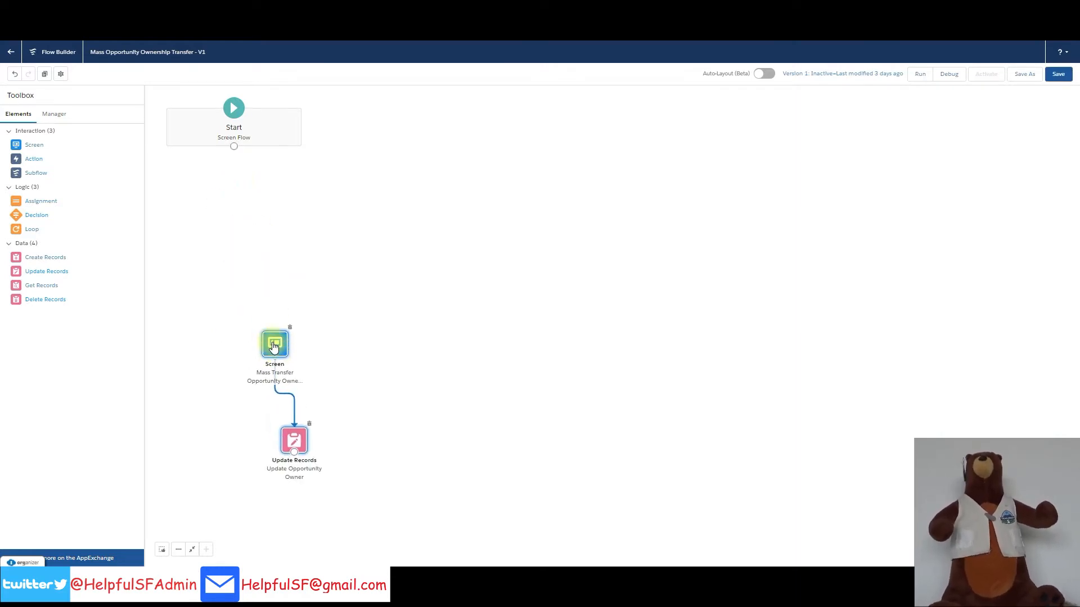
Add an Assignment labelled Assign Values to Collections and create the text collection variables IconCollection, LabelCollection and DescriptionCollection in it.
drag(34, 201, 232, 209)
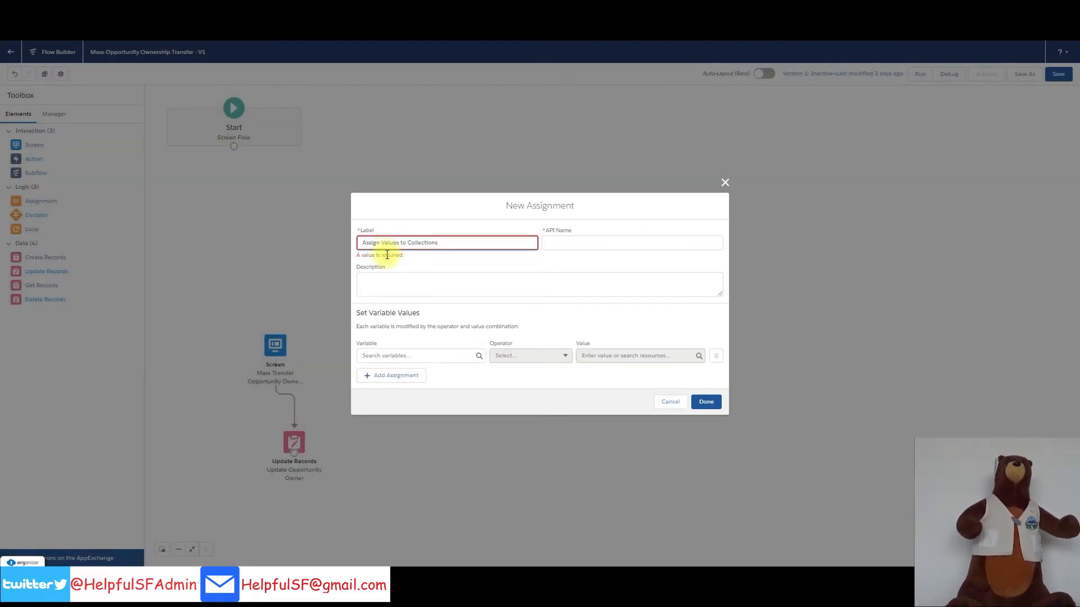
click(398, 354)
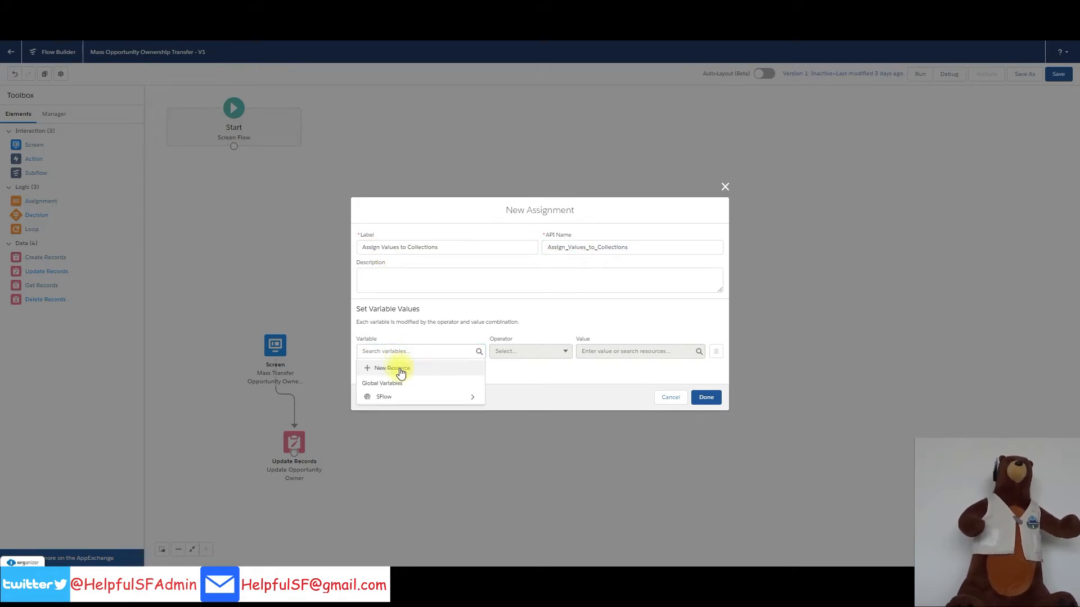
click(394, 369)
click(400, 273)
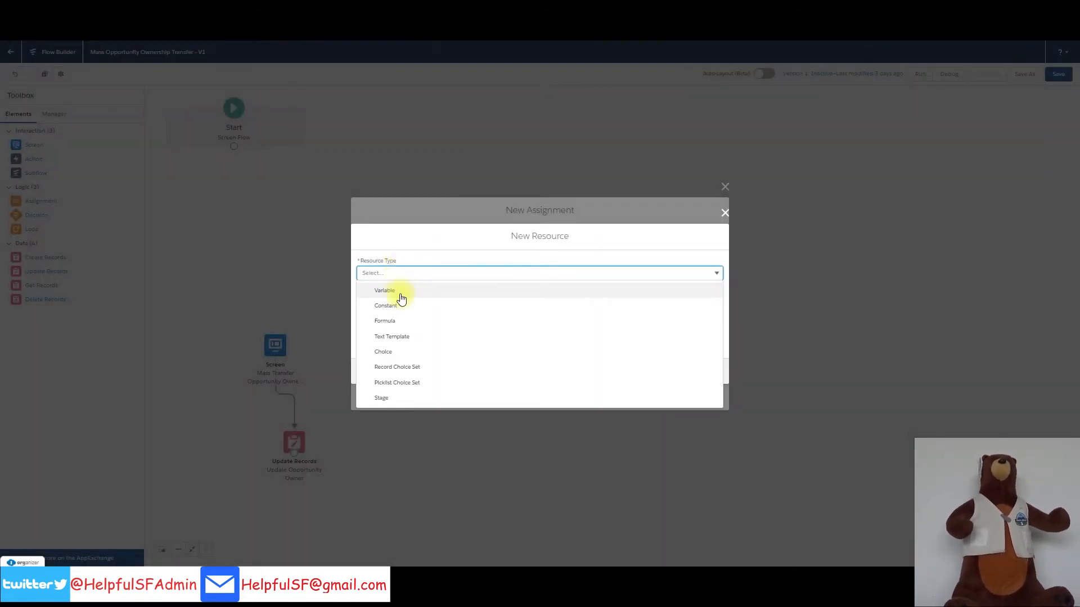
click(393, 292)
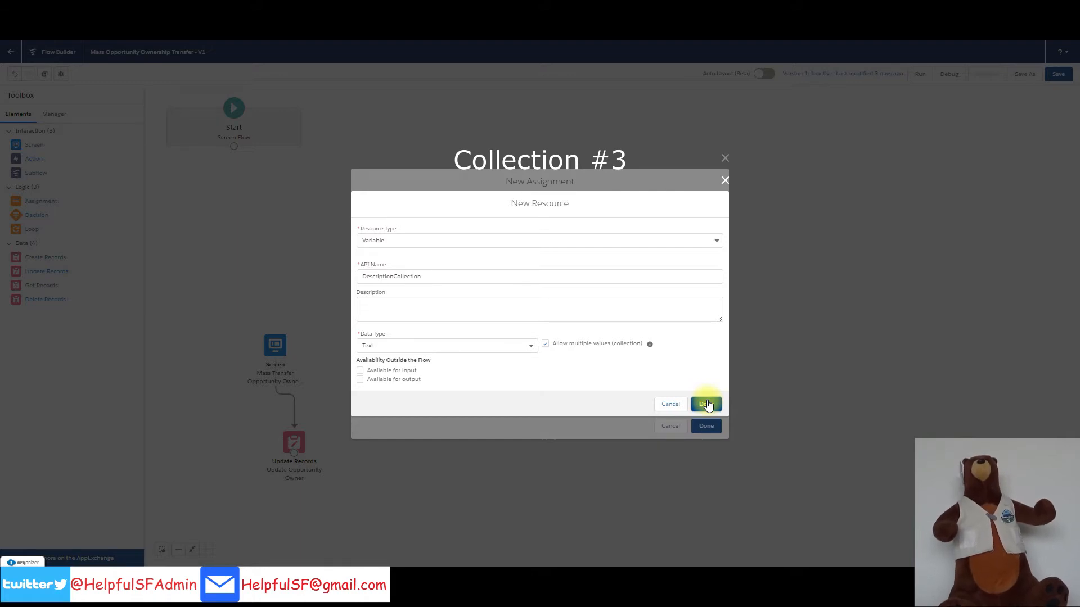
click(706, 404)
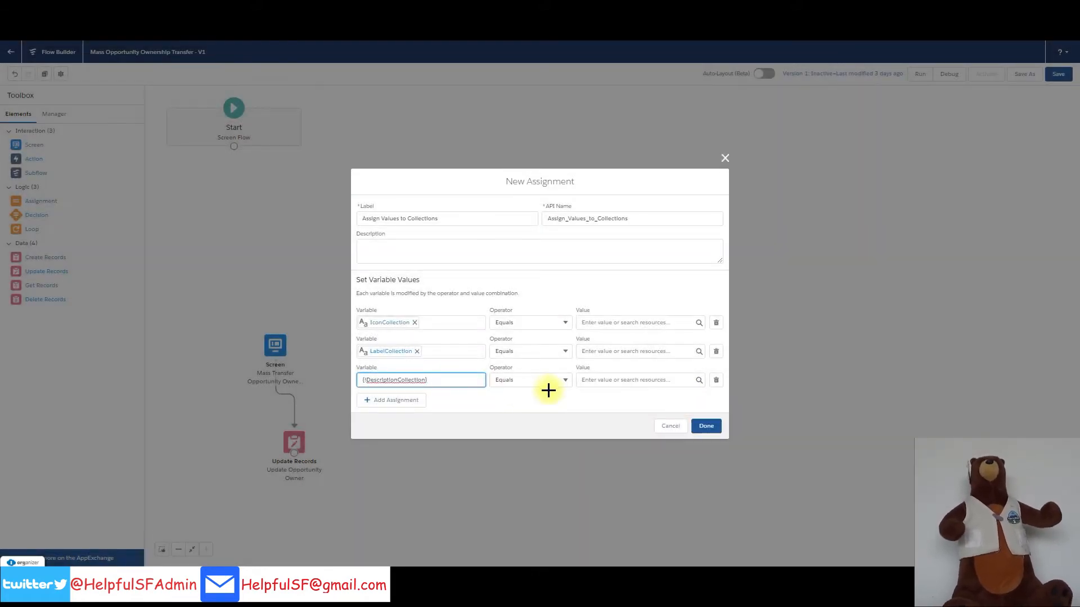
Add assignment rows so that IconCollection, LabelCollection and DescriptionCollection each appear as the variable in two consecutive rows.
click(484, 401)
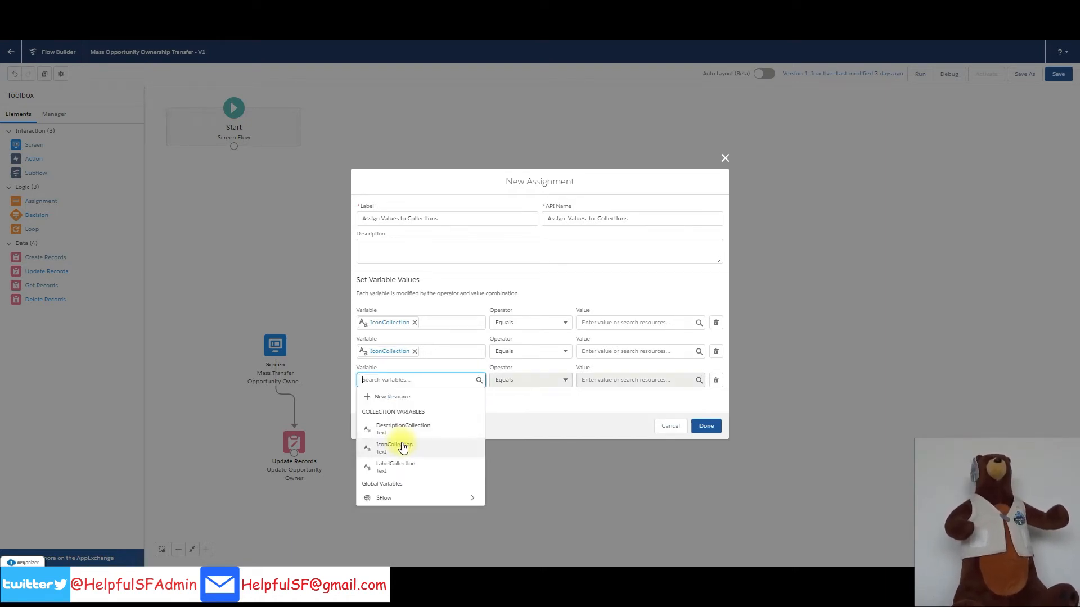
click(392, 465)
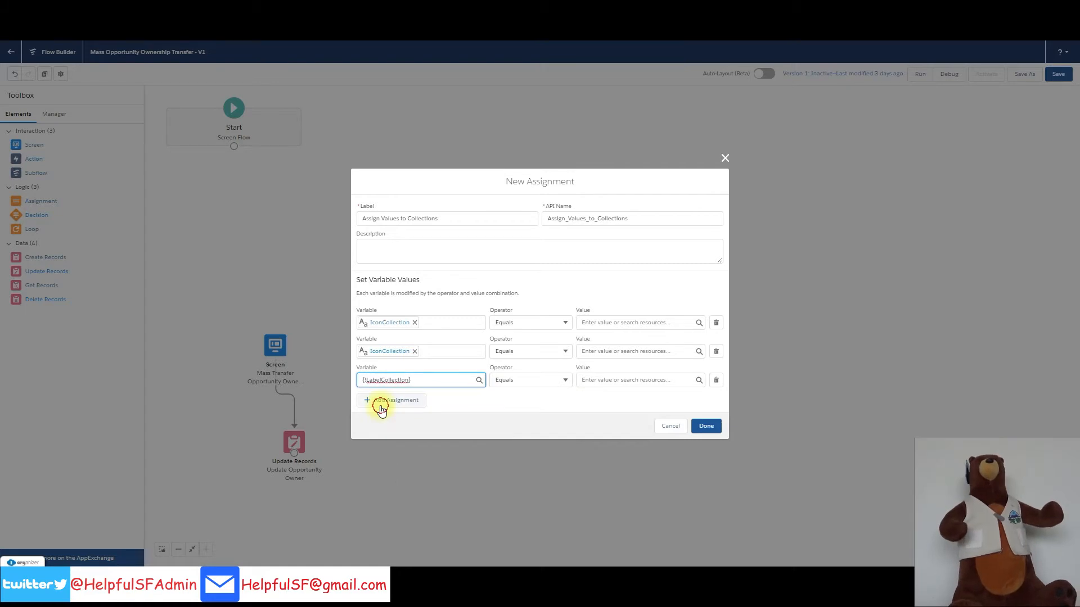
click(380, 401)
click(382, 416)
click(384, 434)
click(386, 367)
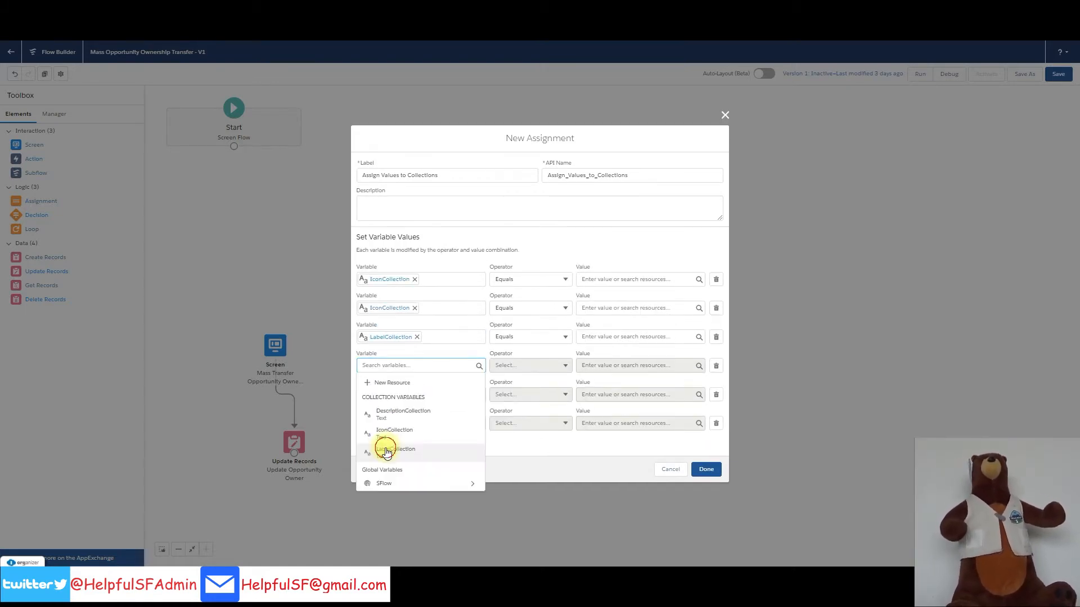
click(386, 448)
click(382, 392)
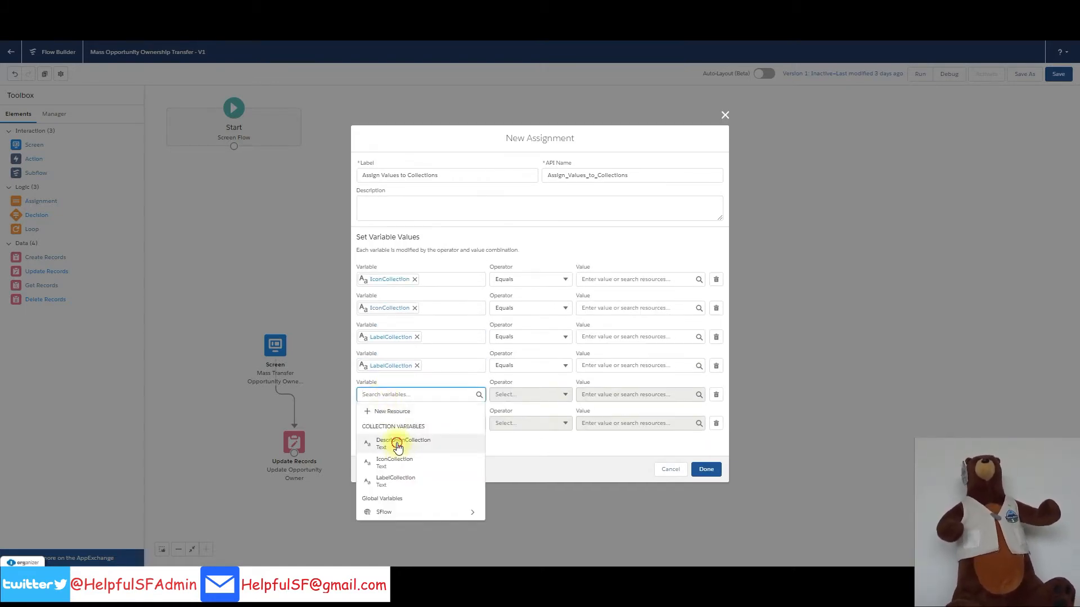
click(395, 443)
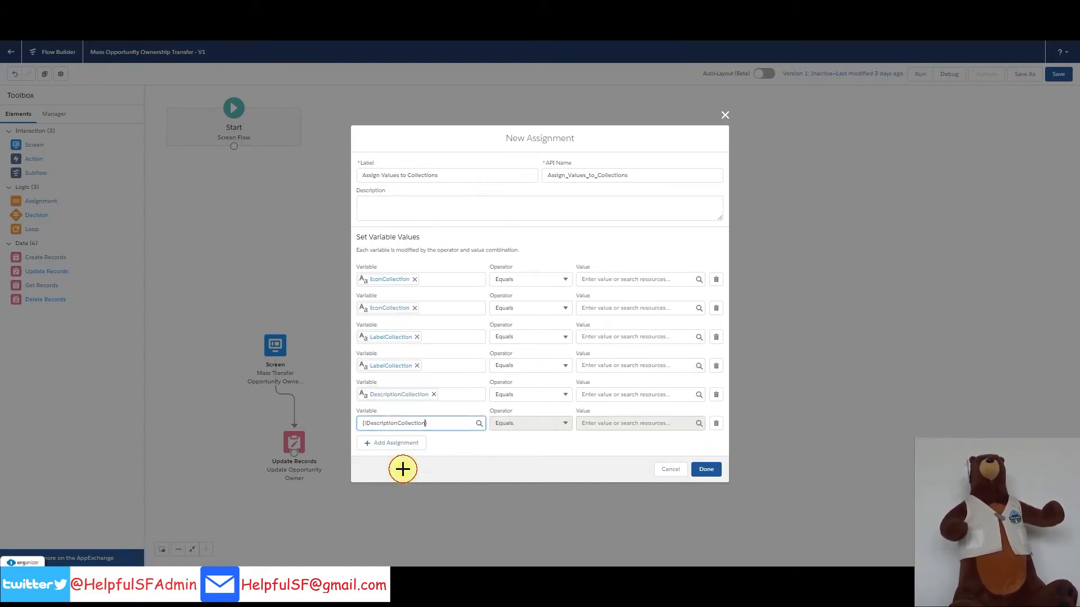
Set all operators to Add with icons standard:all and standard:individual, labels Transfer All and Manually Select, and a matching description for each choice.
click(549, 279)
click(529, 309)
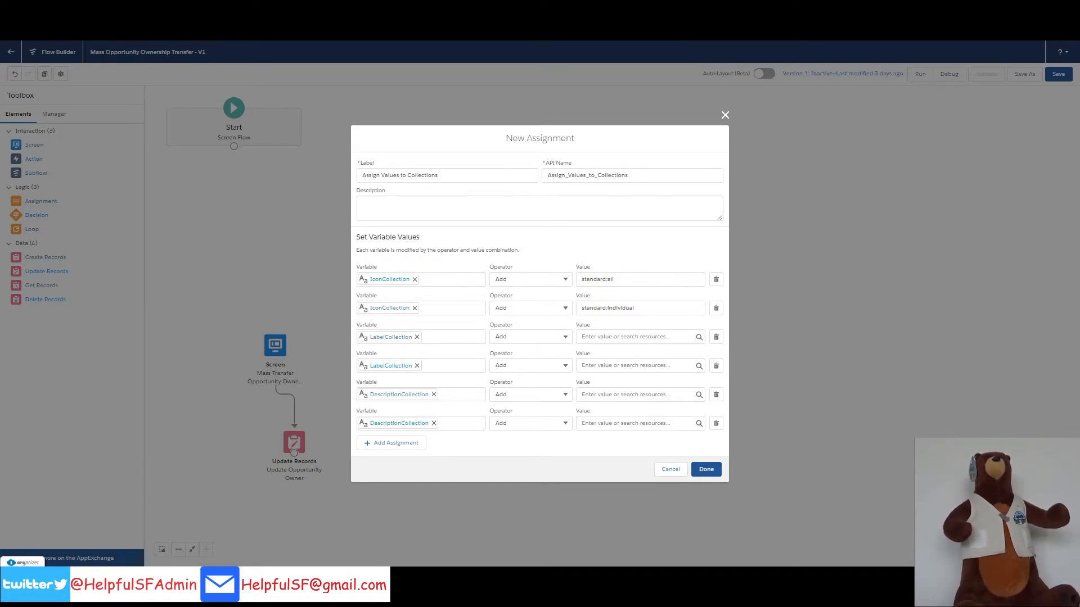
click(598, 339)
text(Transfer All)
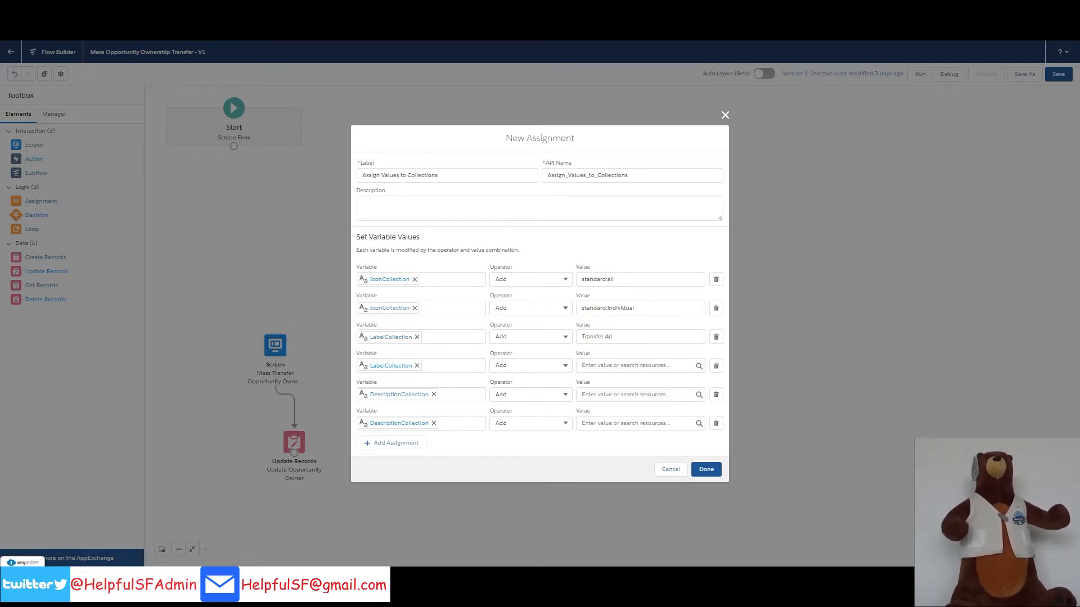
click(589, 365)
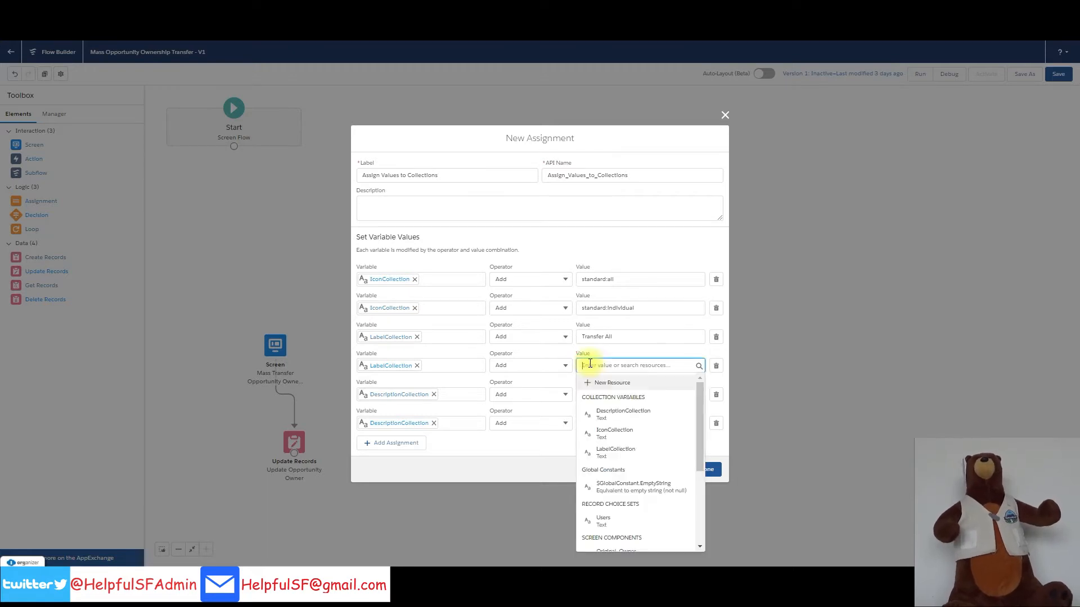
text(Manually Select)
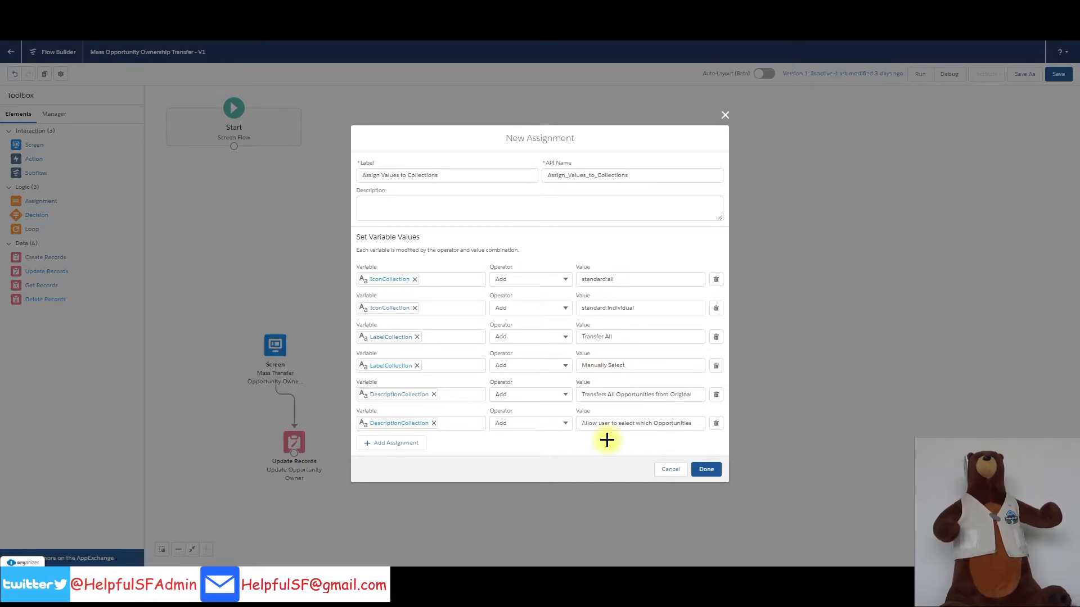
Finish the Assign Values to Collections assignment and connect the Start element to it.
click(706, 470)
drag(234, 146, 243, 211)
Add a Screen element beside the assignment, labelled Opportunities to Move with API name Opportunities_to_Move, and hide its footer.
drag(34, 145, 345, 227)
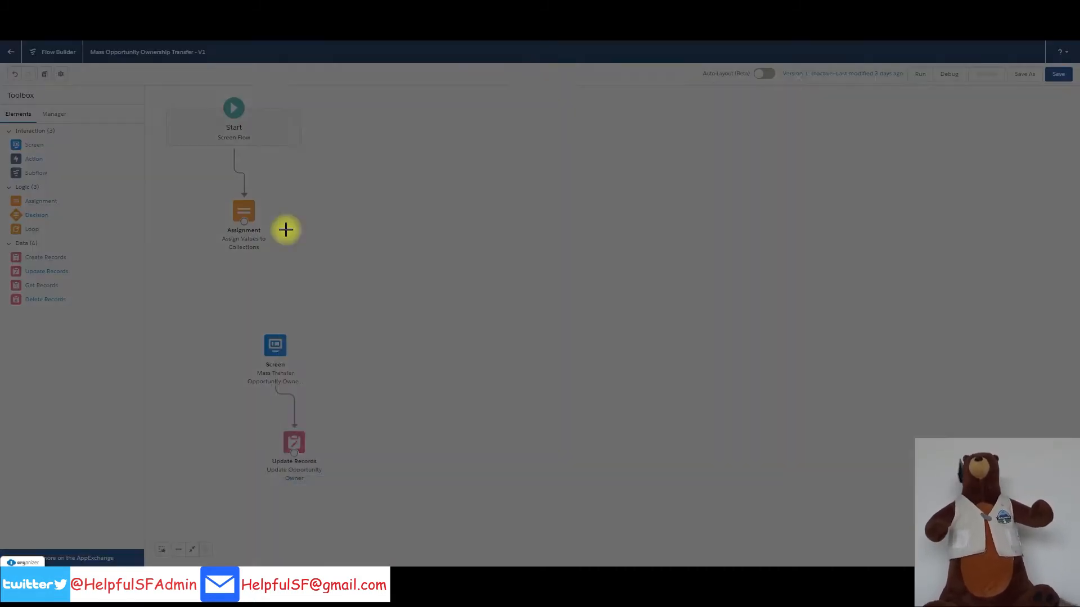
text(Opportunities to Move)
click(694, 180)
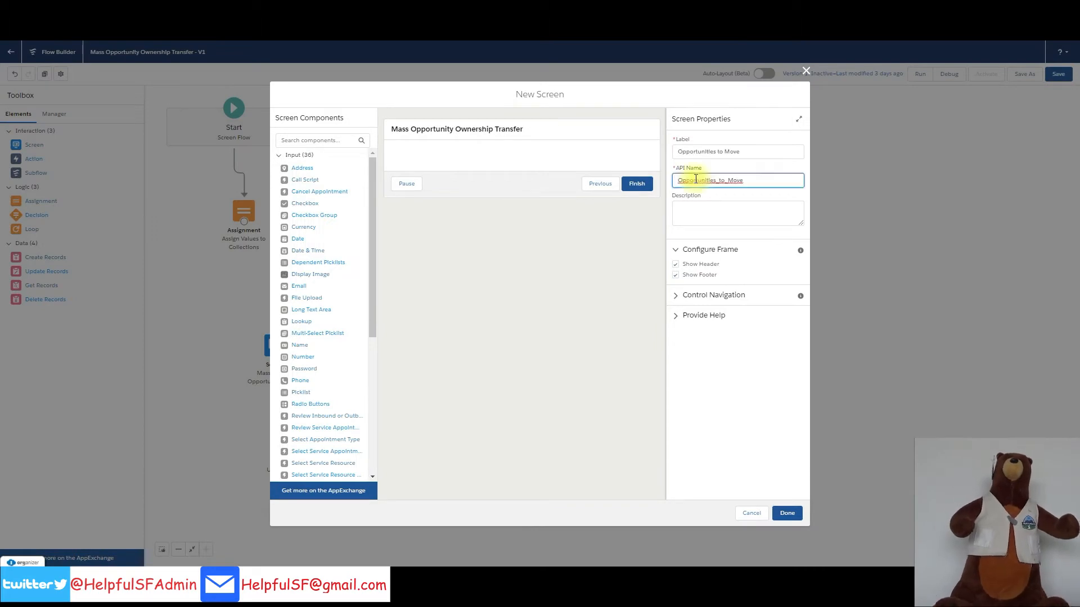
click(676, 275)
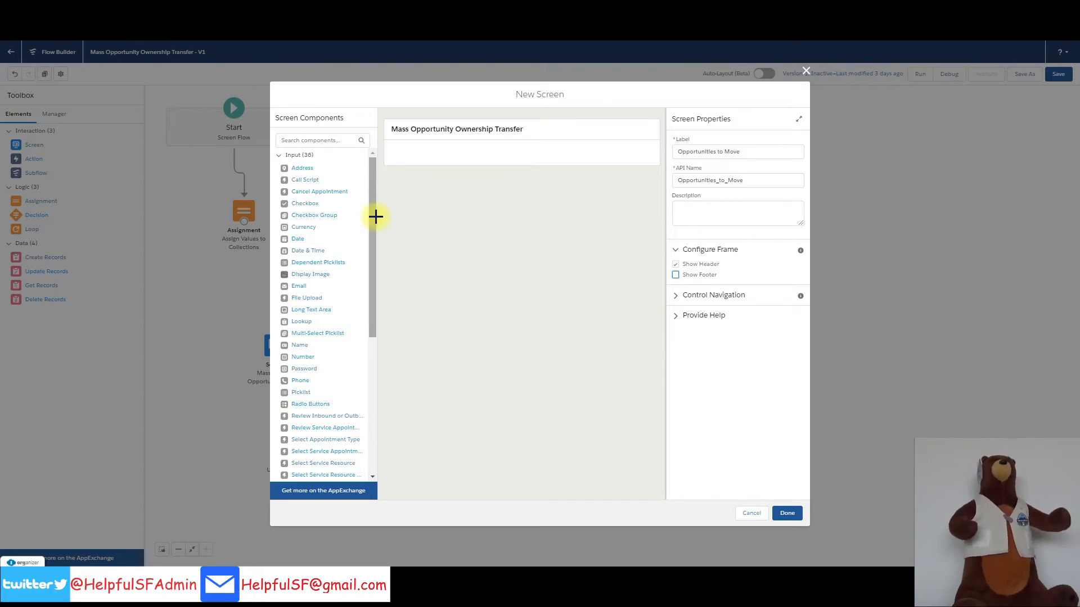
Add a Quick Choice component with API name OpportunitySelection to the screen and display its choices as Visual Cards in 1 column.
scroll(313, 445, down, 5)
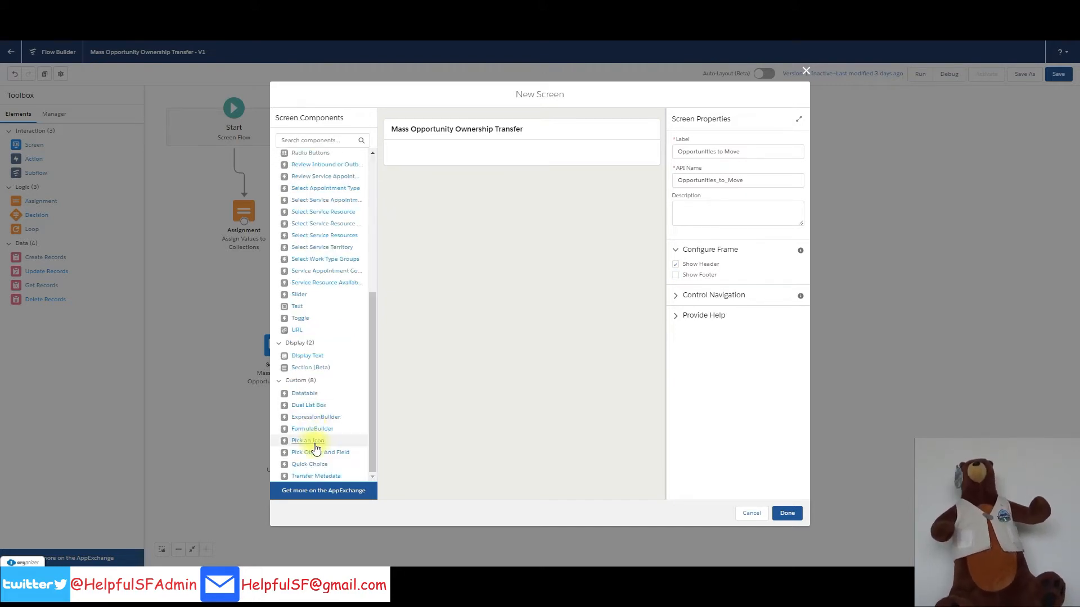
drag(309, 464, 461, 160)
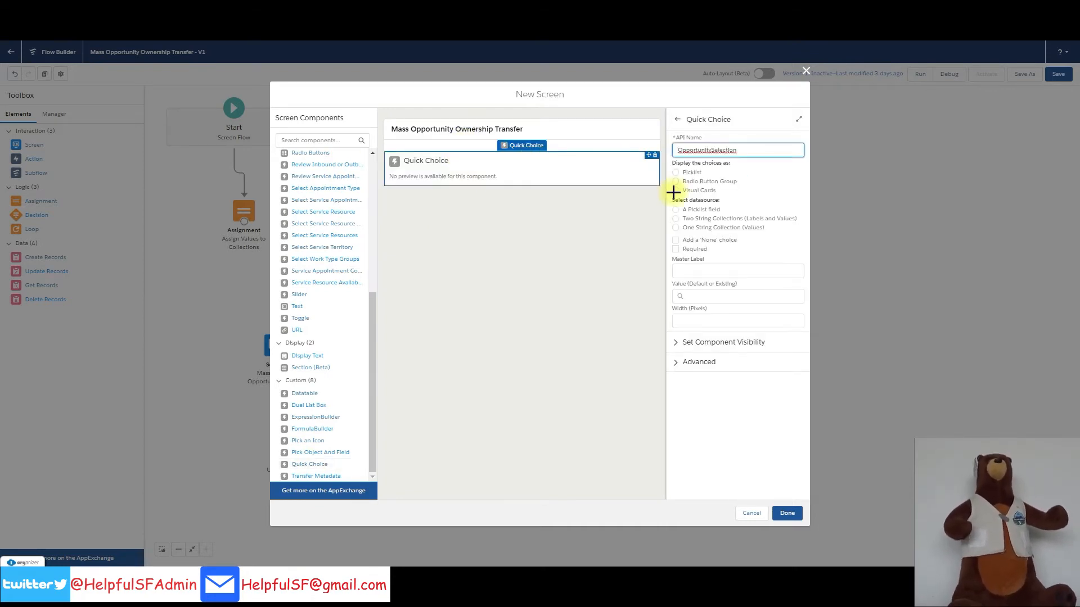
click(675, 190)
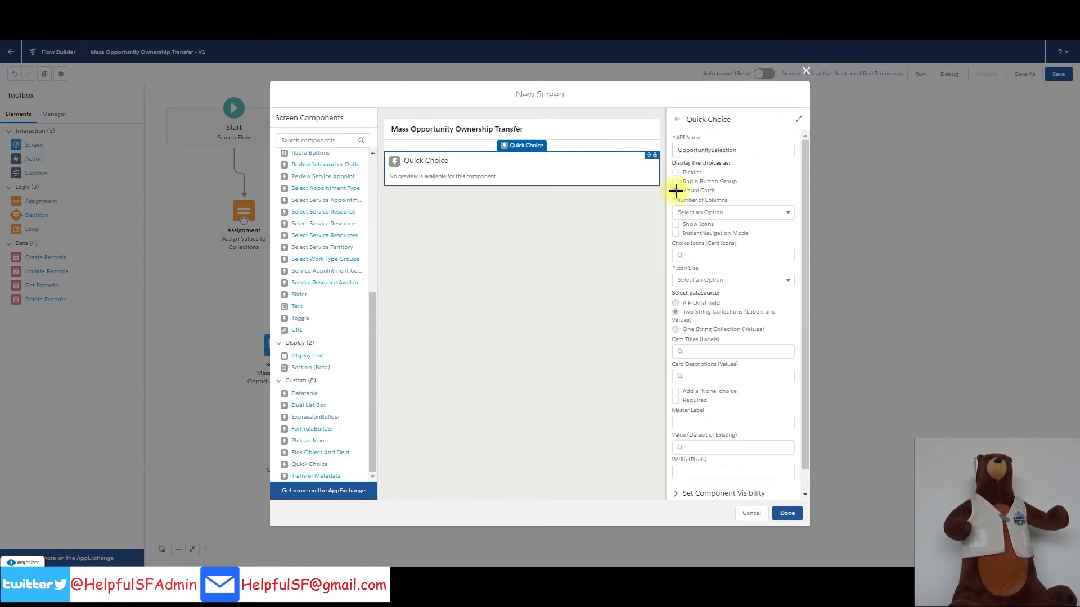
click(711, 212)
click(698, 232)
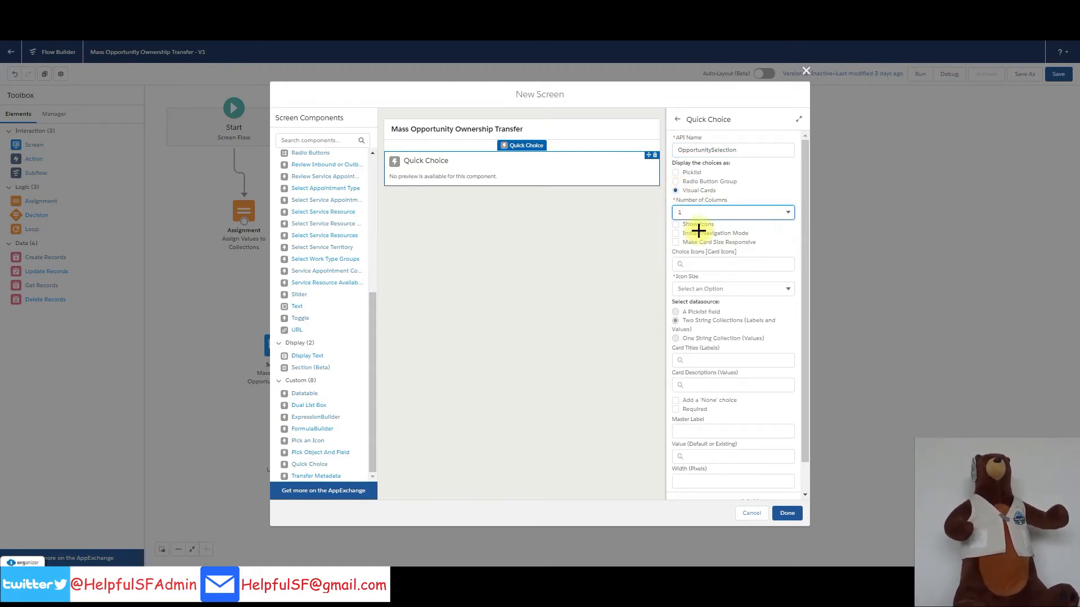
Enable Show Icons and InstantNavigation Mode for the Quick Choice, with IconCollection as the choice icons and medium icon size.
click(676, 225)
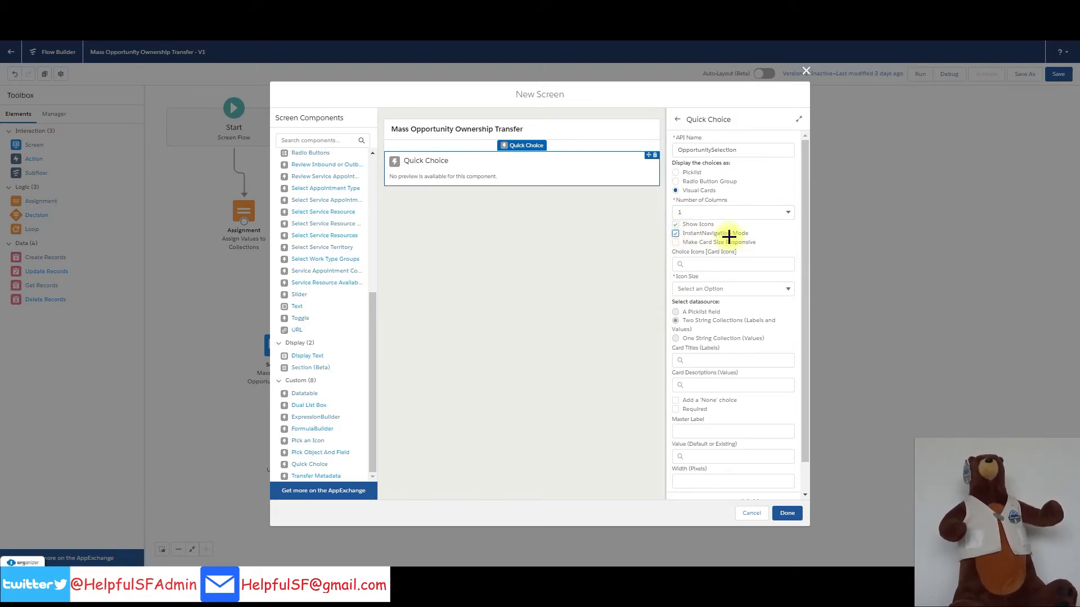
click(703, 264)
click(694, 283)
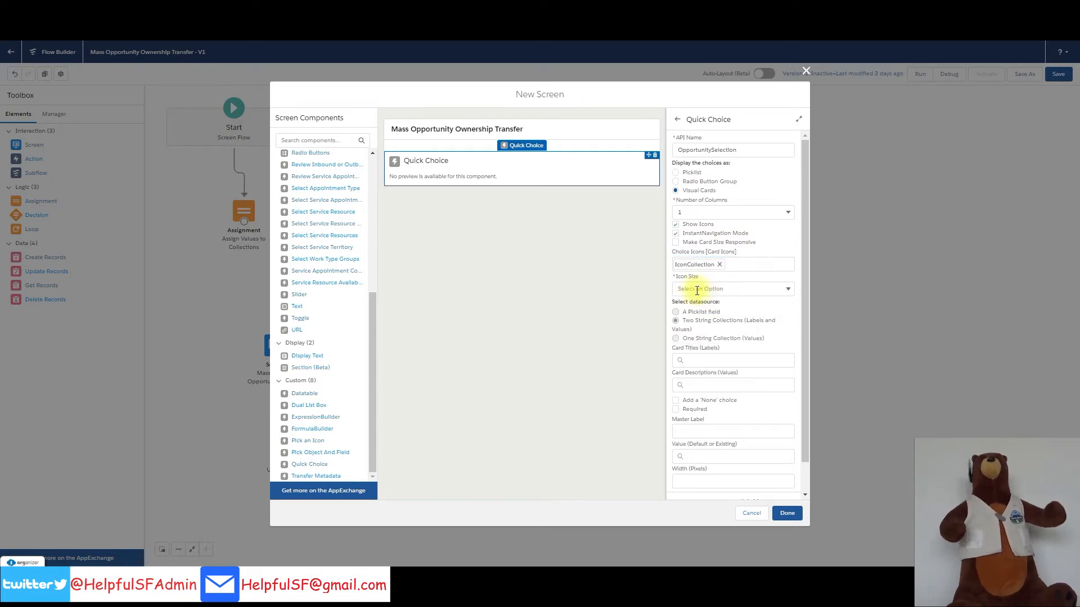
click(700, 289)
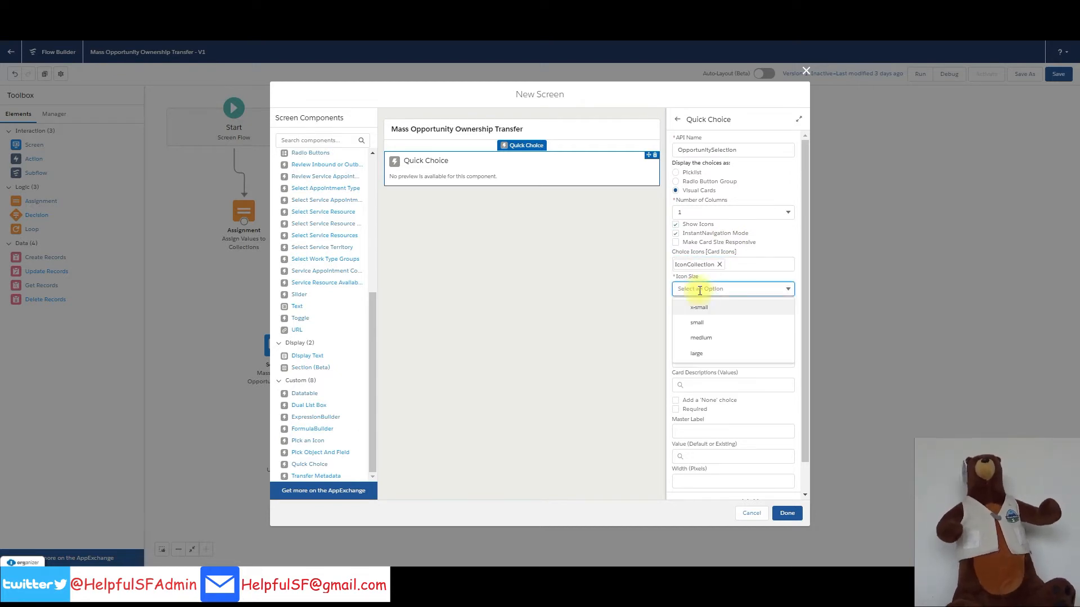
click(704, 338)
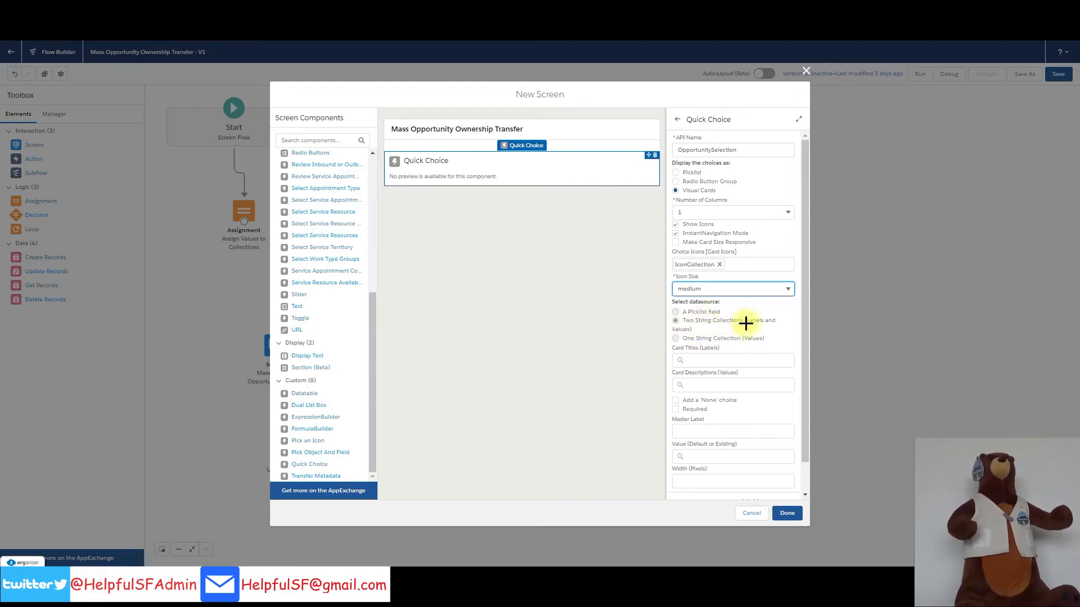
Use LabelCollection for the card titles and DescriptionCollection for the card descriptions, and make the Quick Choice required.
click(706, 360)
click(706, 410)
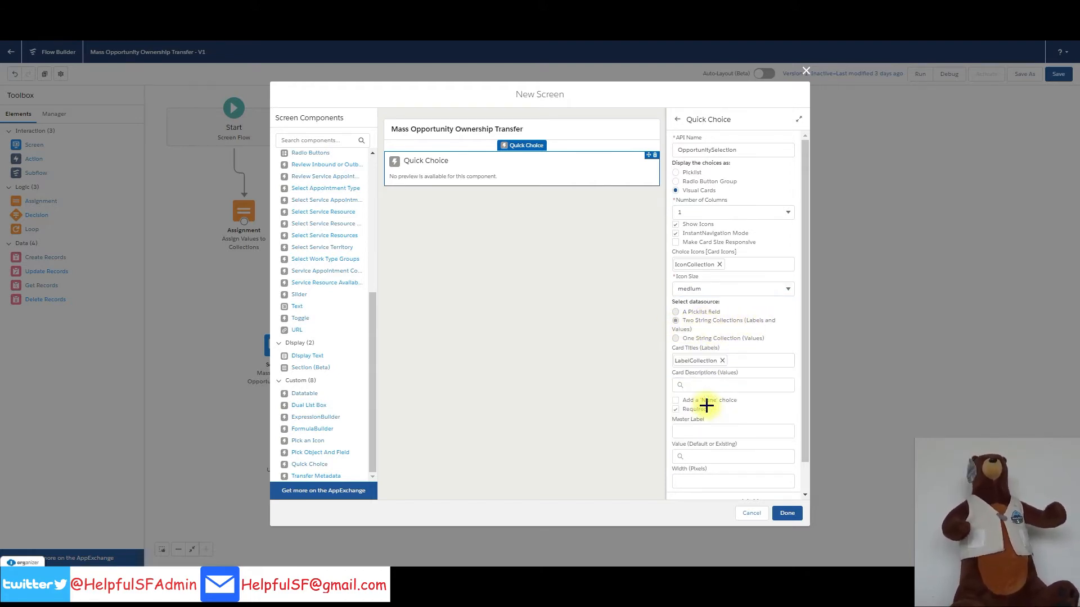
click(692, 384)
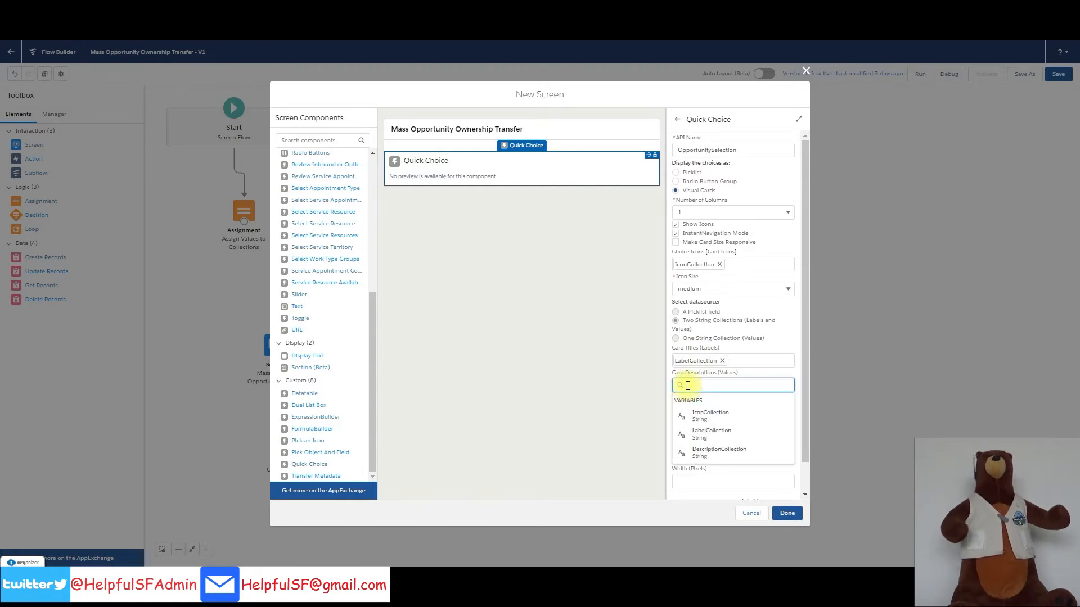
click(701, 453)
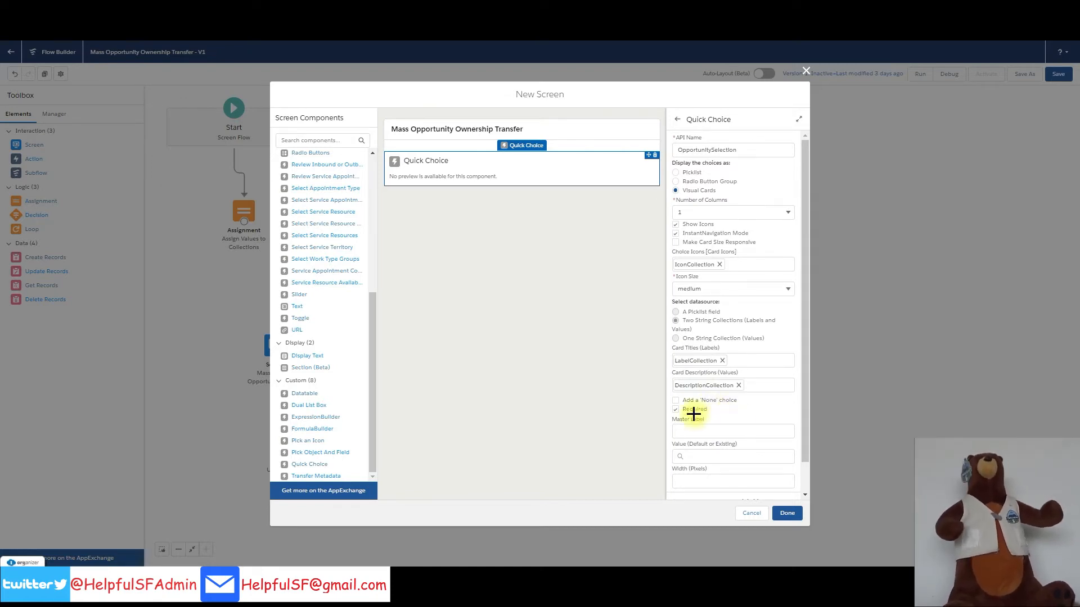
Set the Quick Choice master label to "Which process do you want to user today?" and leave its default value empty.
click(680, 431)
text(Which process do you want to user today?)
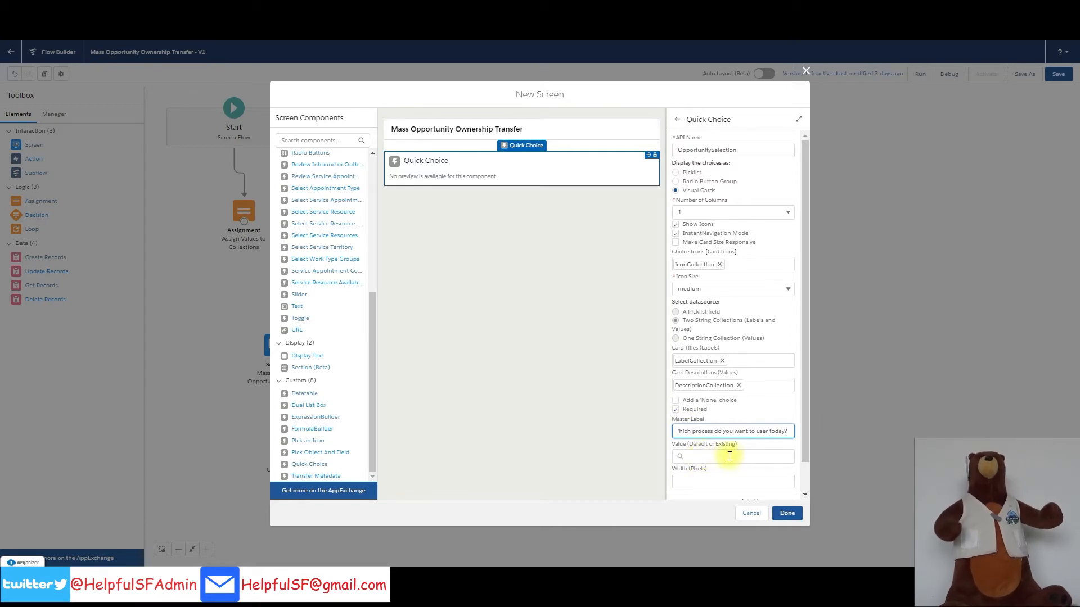
click(749, 450)
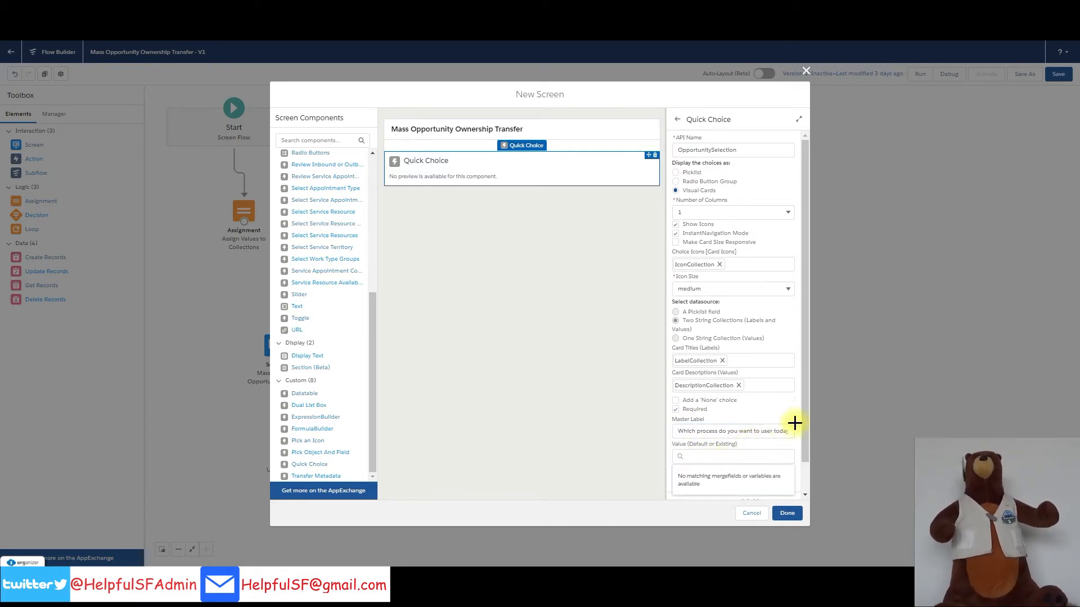
Turn on manual assignment of variables in the Quick Choice's advanced settings.
drag(800, 393, 807, 449)
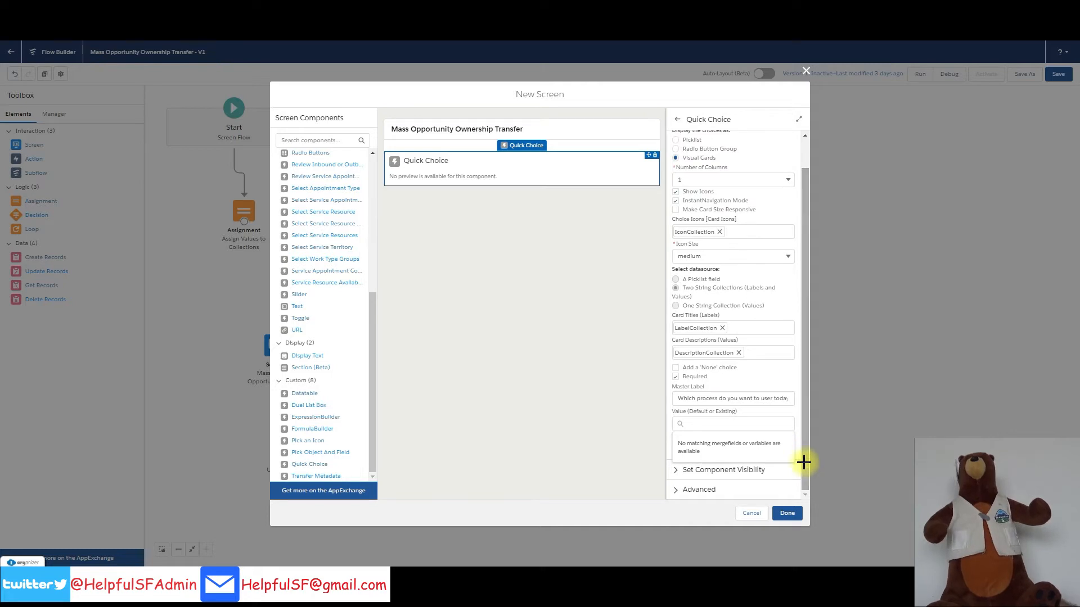
click(675, 471)
scroll(779, 434, down, 2)
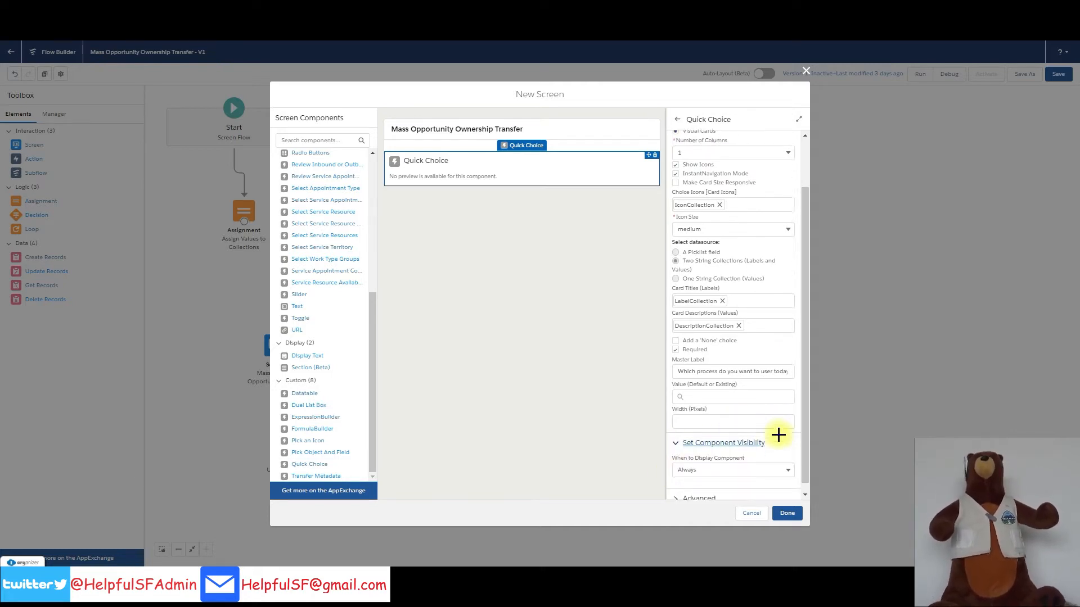
click(677, 493)
scroll(692, 463, down, 3)
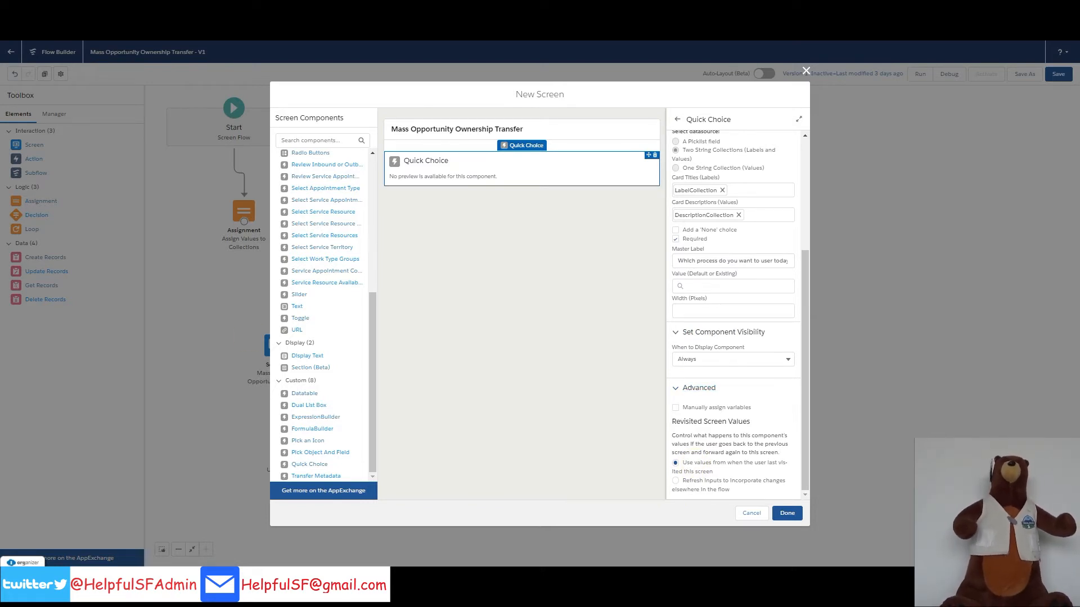
click(676, 407)
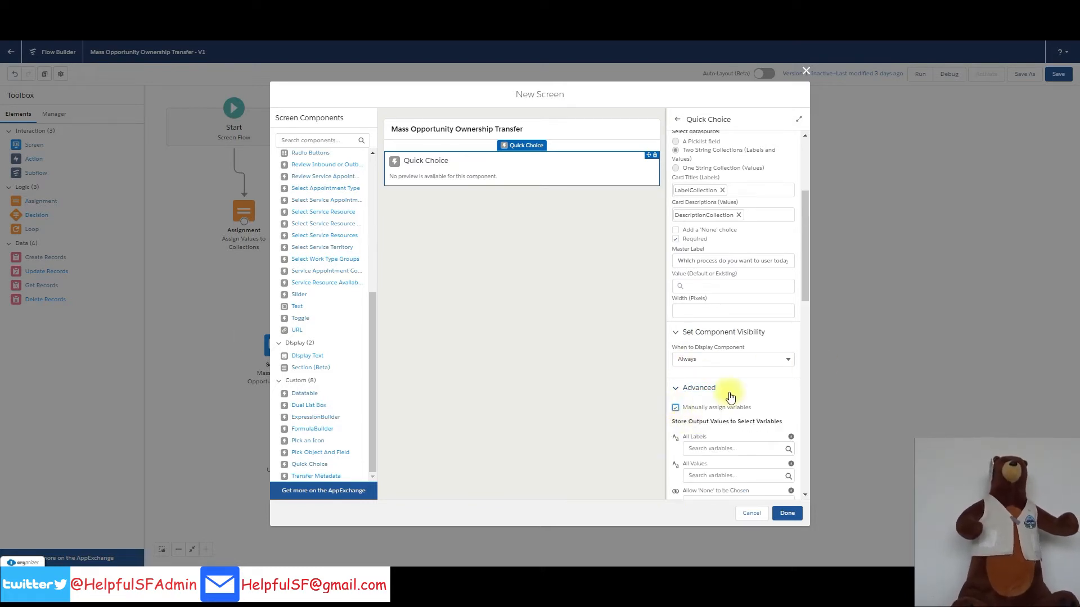
Store the Quick Choice's Value output in a new Text variable with API name SelectionAnswer.
scroll(731, 397, down, 10)
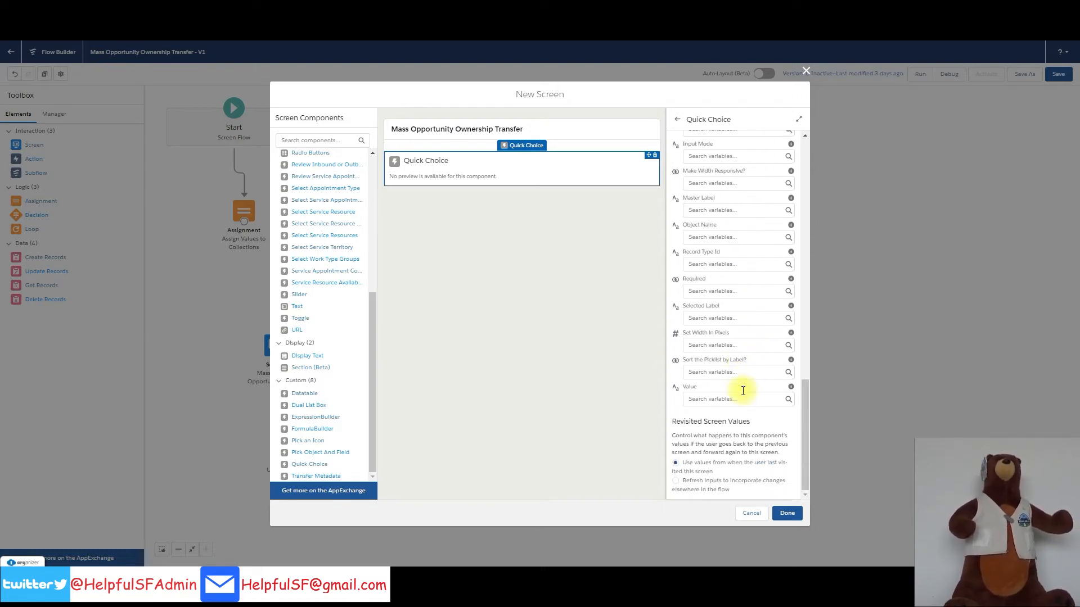
click(695, 399)
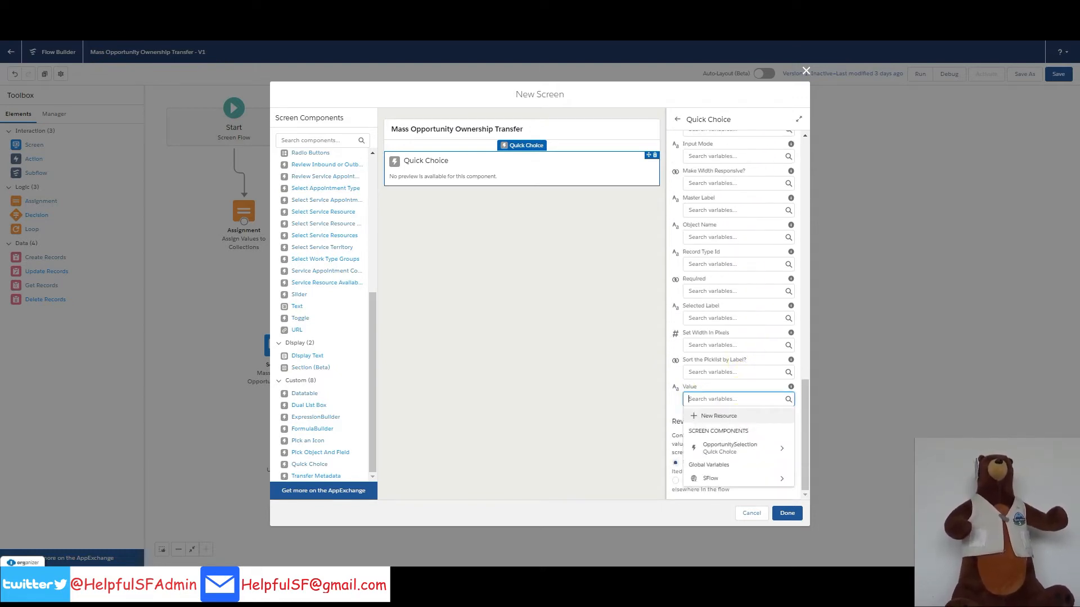
click(701, 415)
click(453, 273)
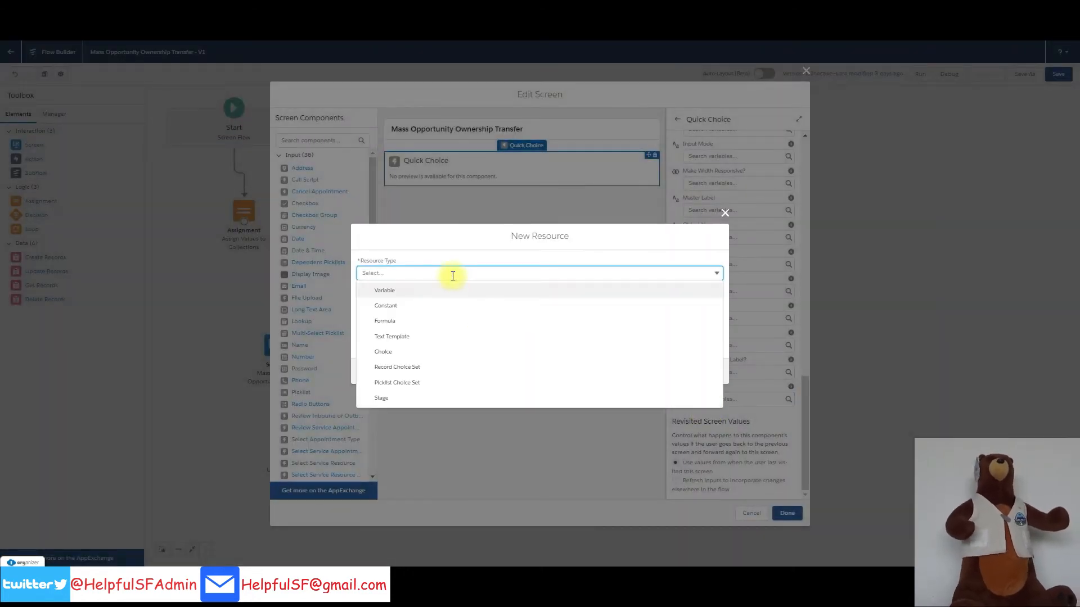
click(388, 291)
text(SelectionAnswer)
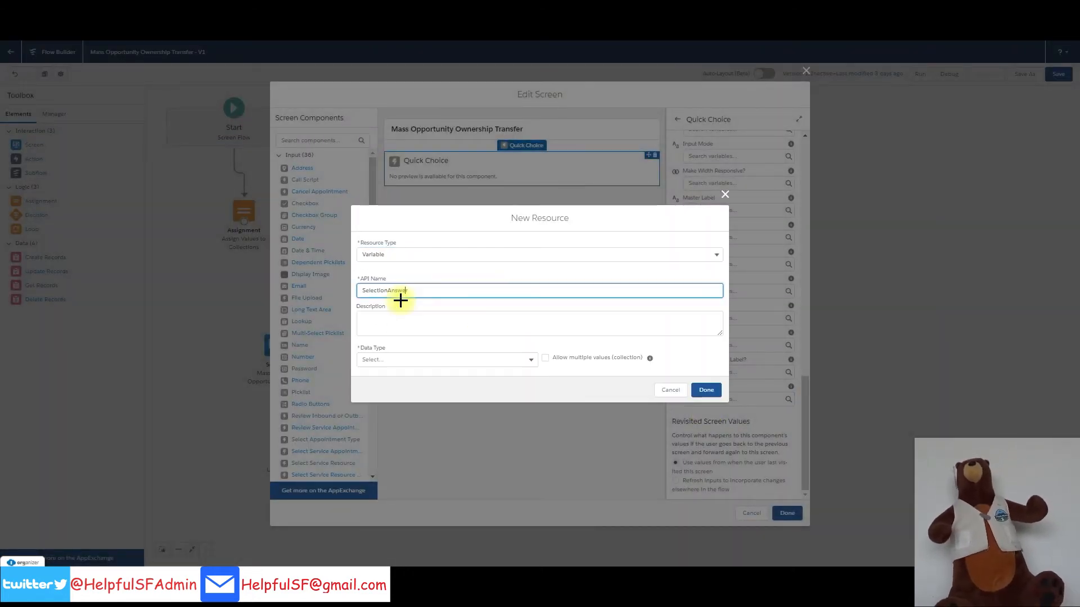
click(402, 361)
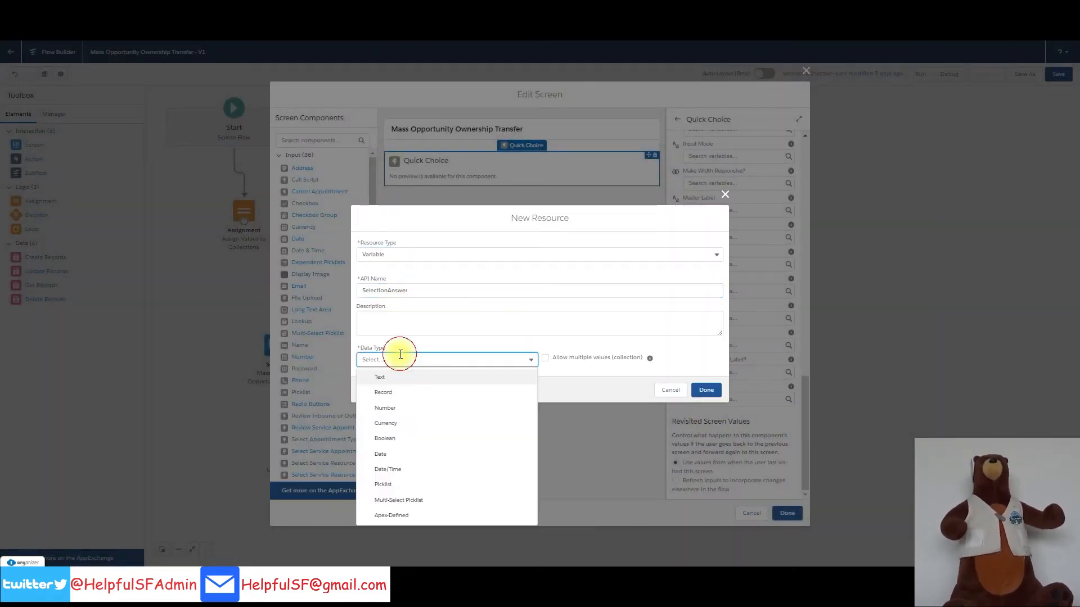
click(379, 378)
click(704, 418)
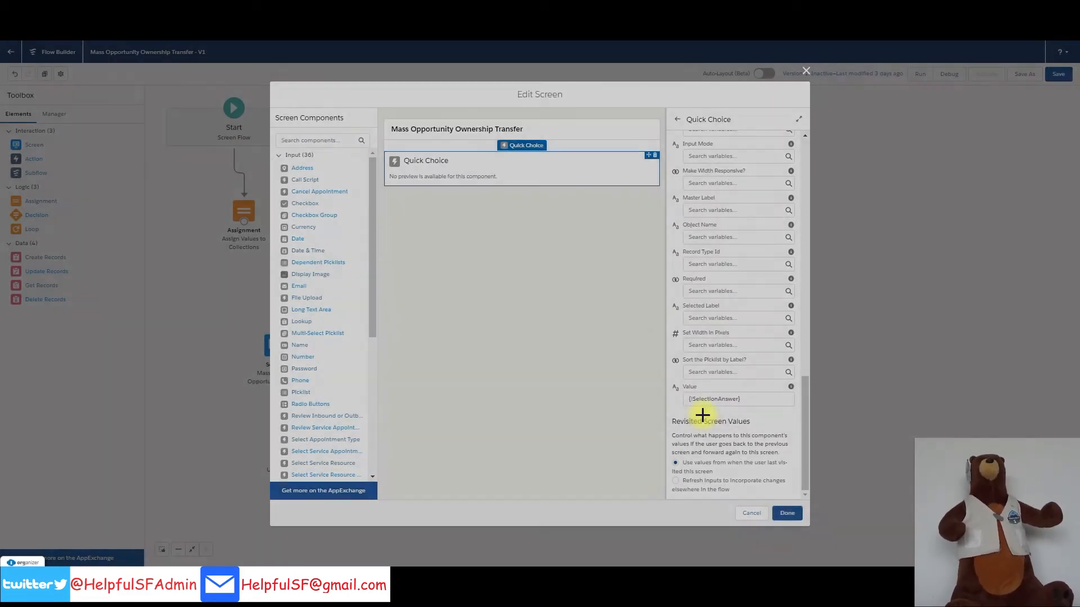
Finish the Opportunities to Move screen and connect the Assign Values to Collections assignment to it.
click(786, 513)
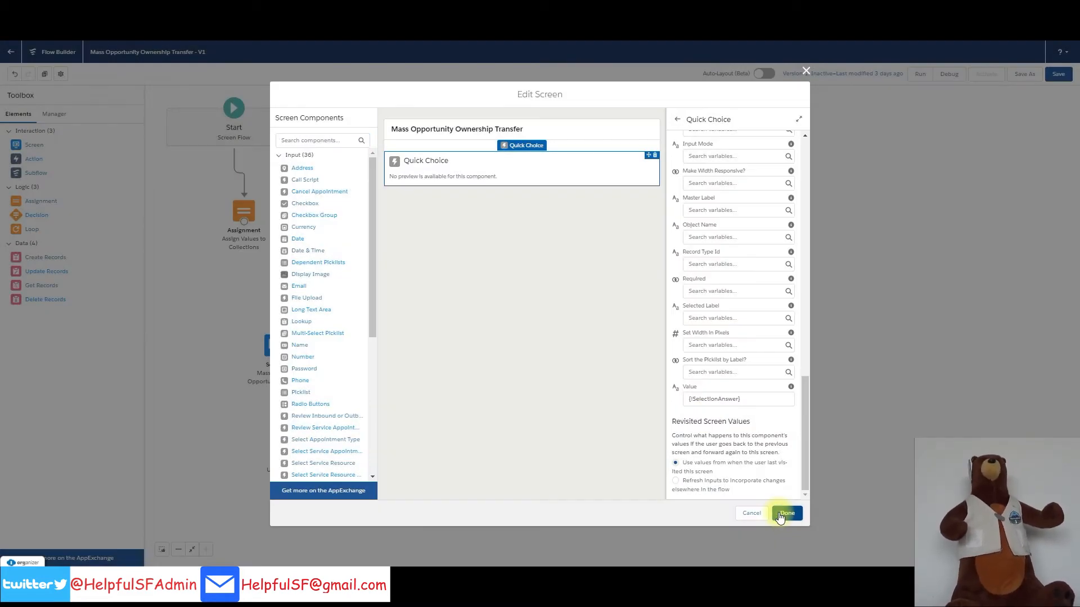
drag(243, 222, 356, 235)
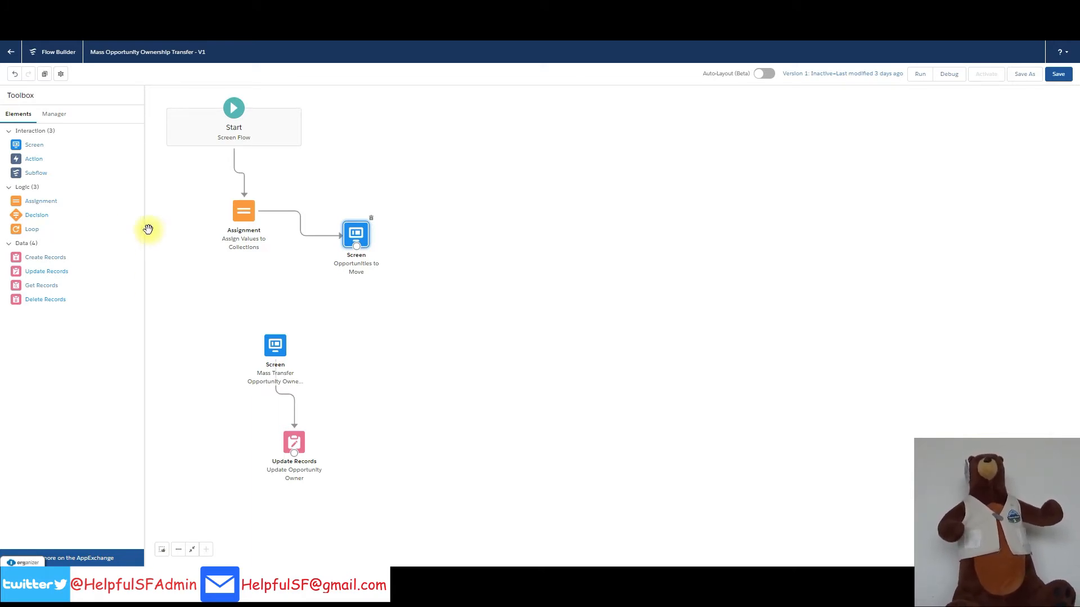
Add a Decision element labelled "Which Selection was made?" beside the Opportunities to Move screen, with a first outcome labelled Transfer All.
drag(35, 219, 441, 256)
click(401, 321)
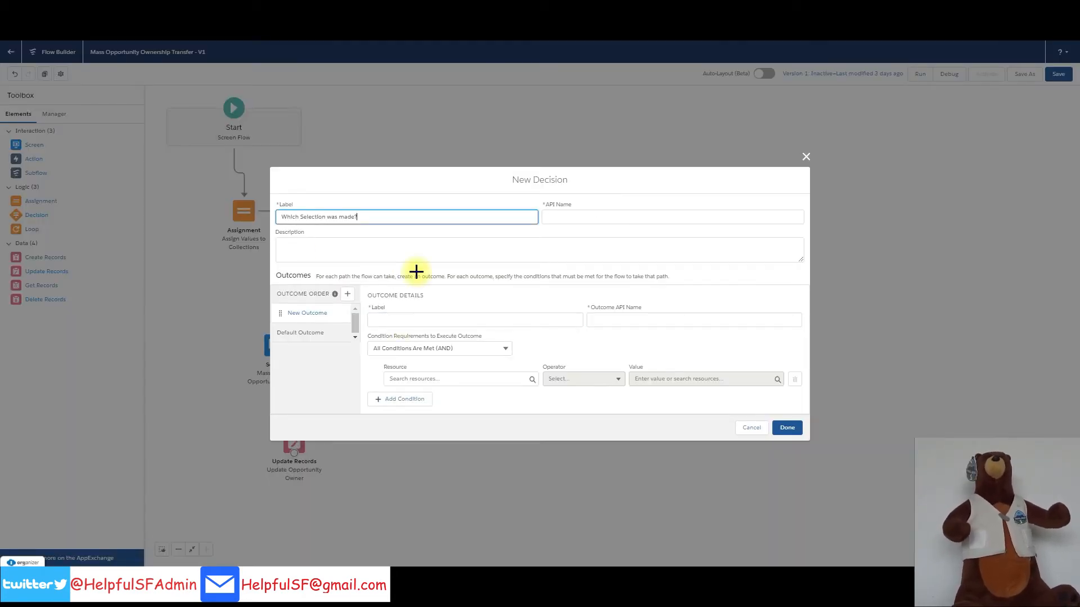
click(388, 319)
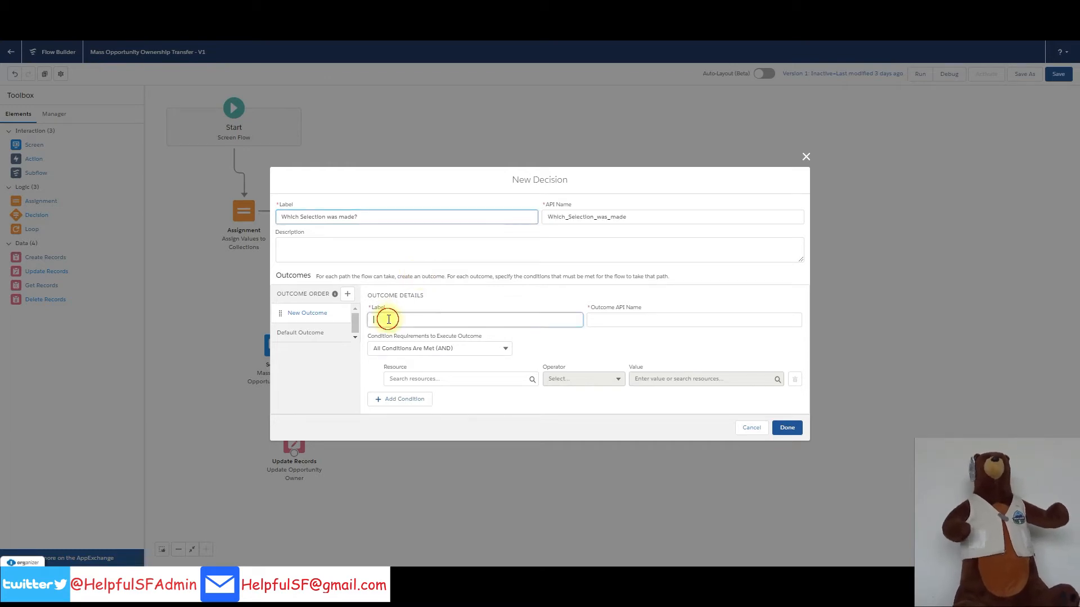
text(Transfer All)
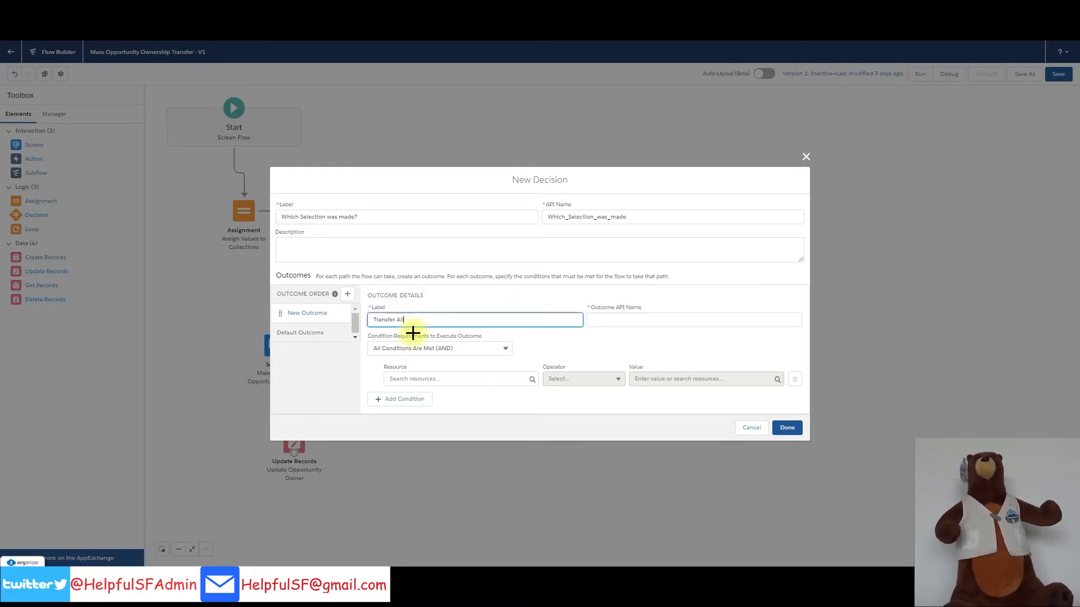
Set the Transfer All condition to SelectionAnswer Equals Transfer All, and add a second outcome labelled Manual Selection.
click(413, 379)
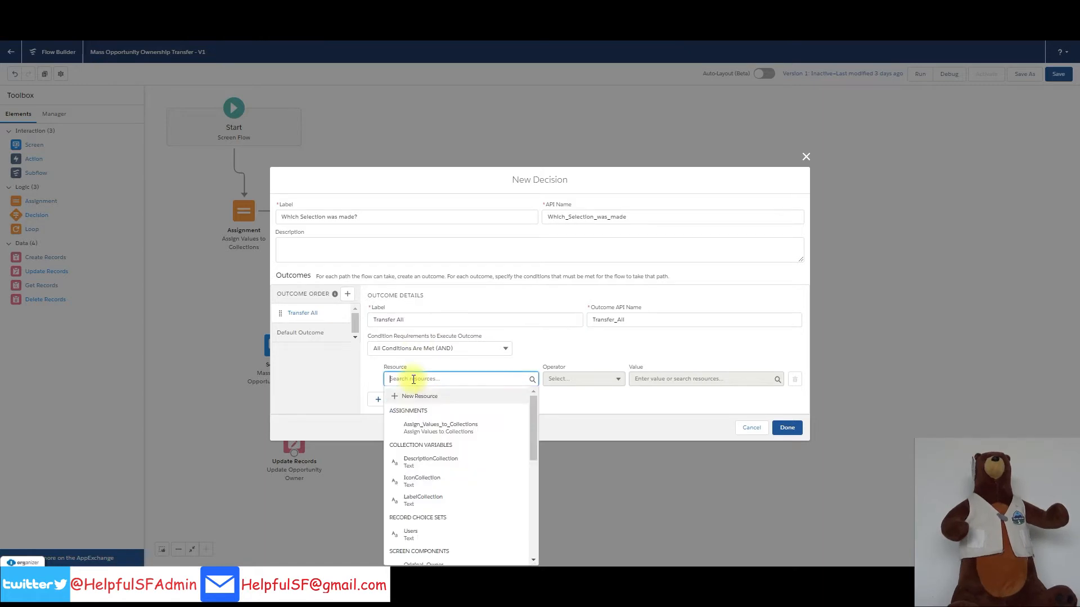
click(454, 434)
click(671, 380)
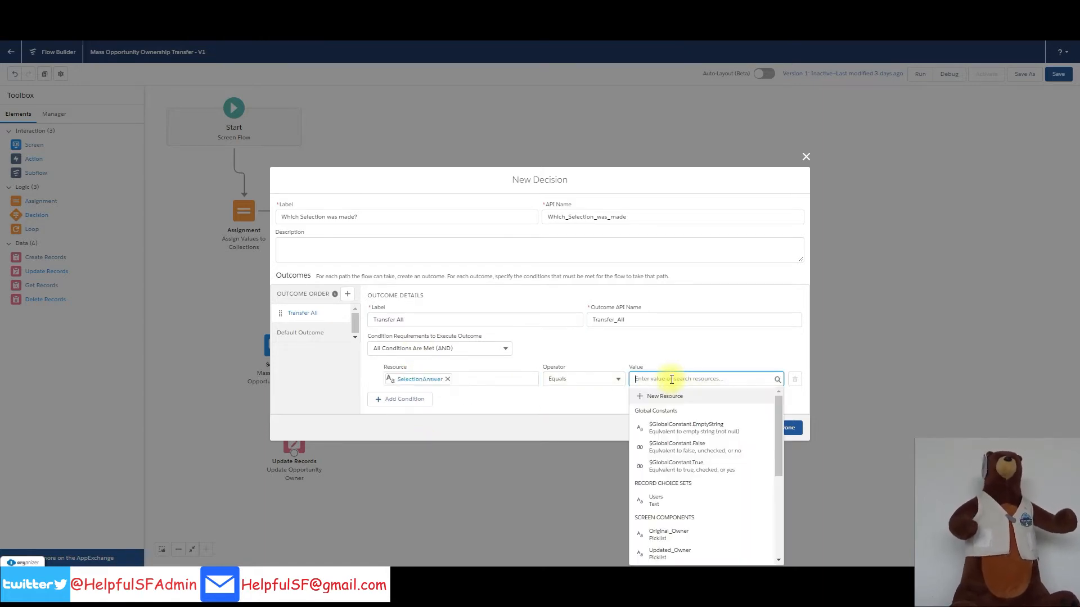
text(Transfer All)
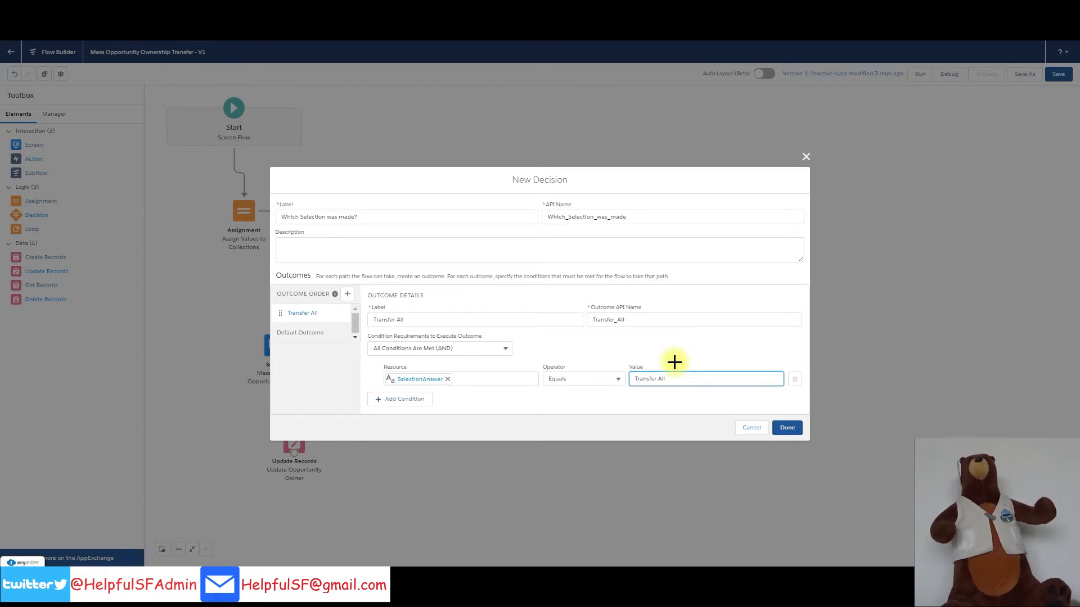
click(348, 293)
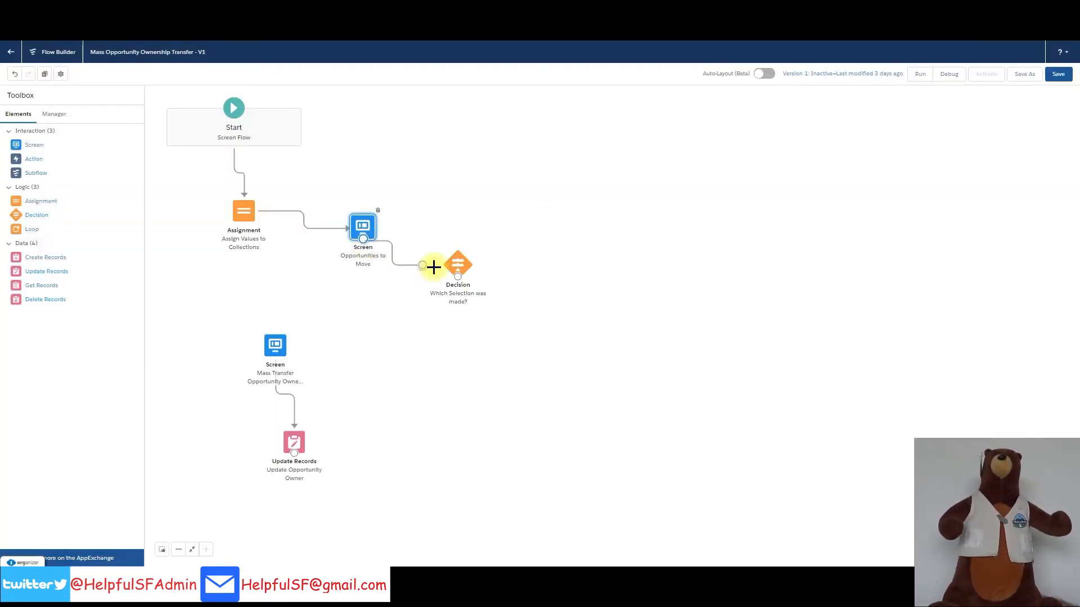
Connect the Opportunities to Move screen to the decision and its Transfer All outcome to the Mass Transfer Opportunity Owner Screen, saving the flow.
drag(433, 267, 278, 343)
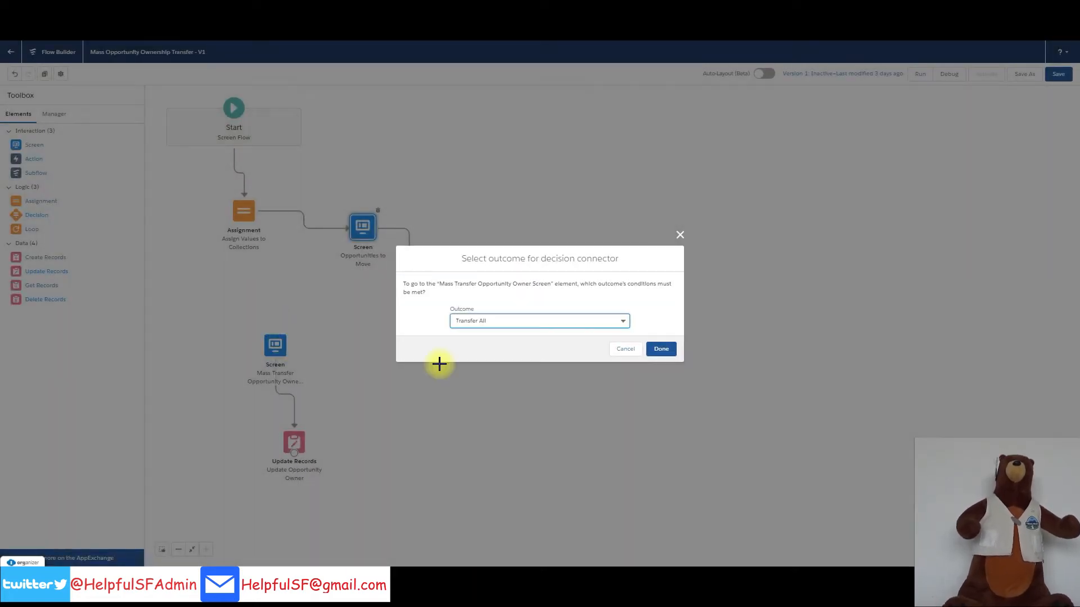
click(660, 350)
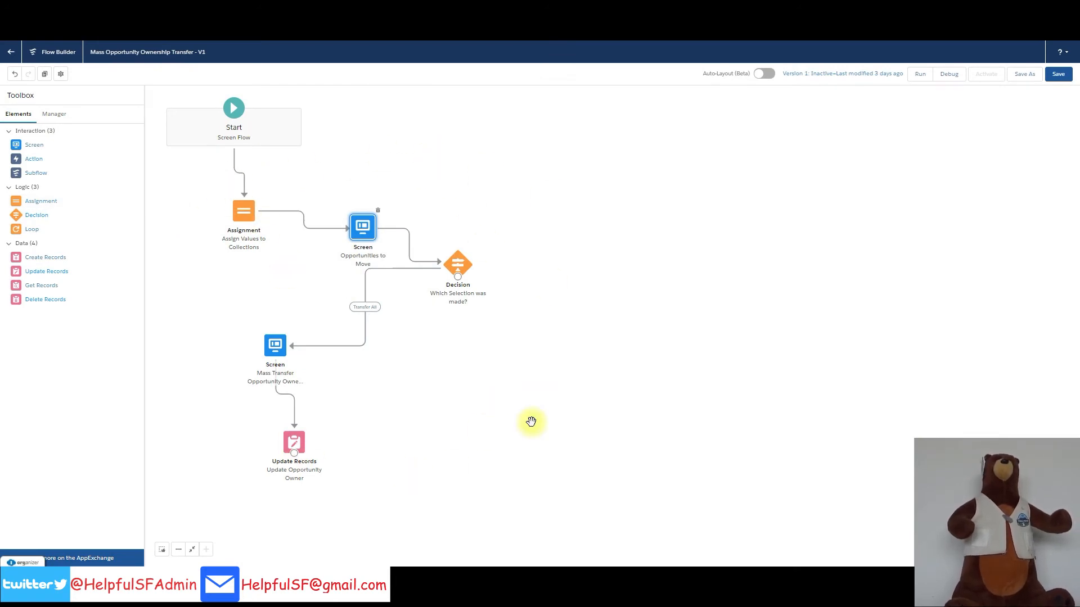
click(1057, 75)
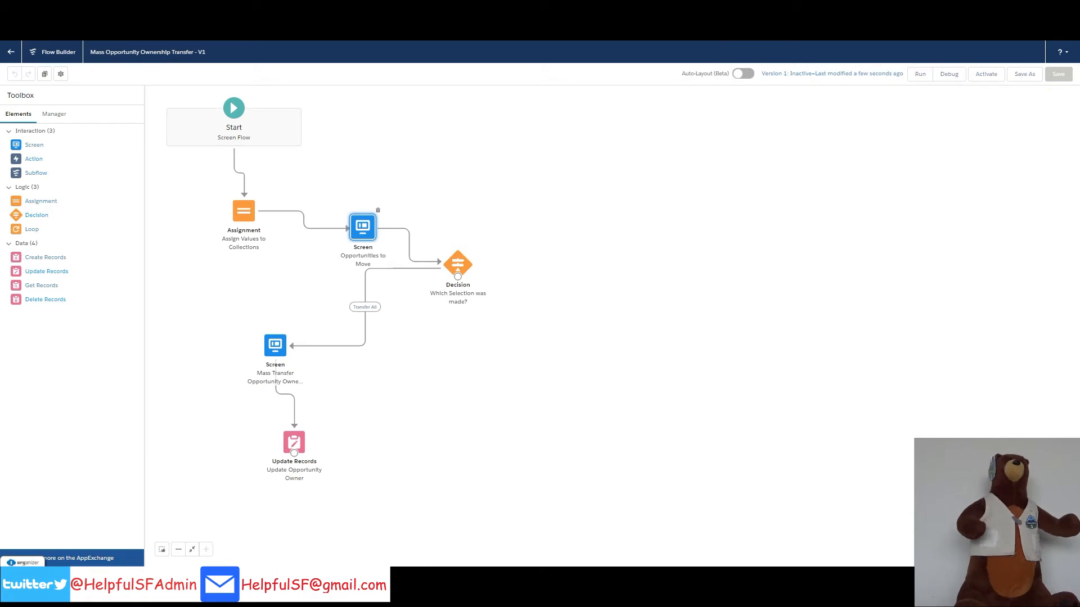
Duplicate the Mass Transfer Opportunity Owner Screen, place the copy beside the decision, and connect it through the Manual Selection outcome.
click(271, 349)
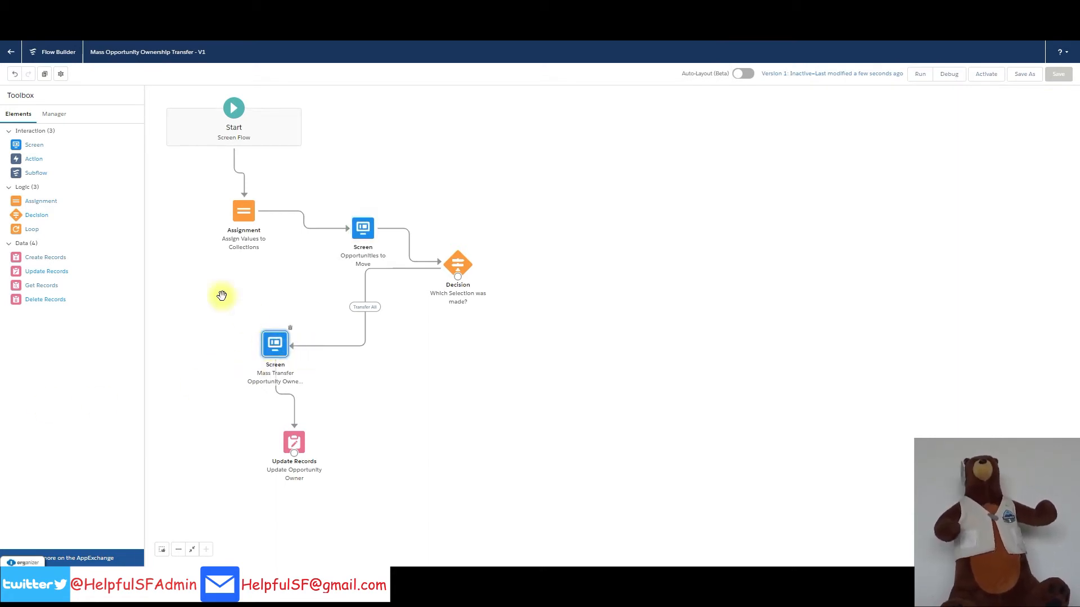
click(45, 73)
drag(309, 376, 568, 257)
drag(458, 276, 563, 258)
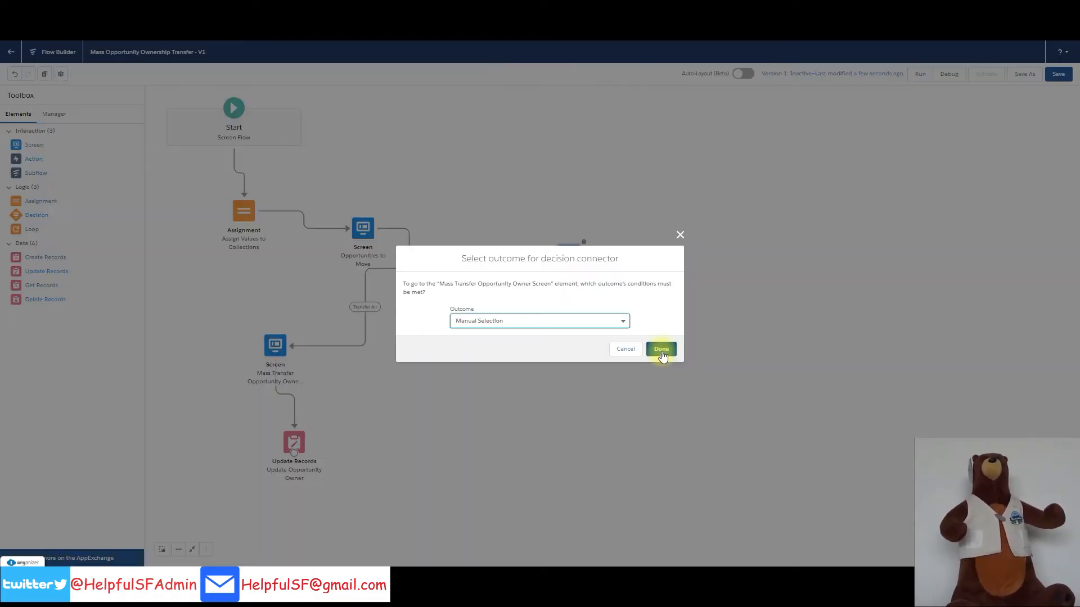
click(662, 351)
Set the copied screen's label and API name to Mass Transfer Opportunity Owner Screen Manual.
double_click(569, 257)
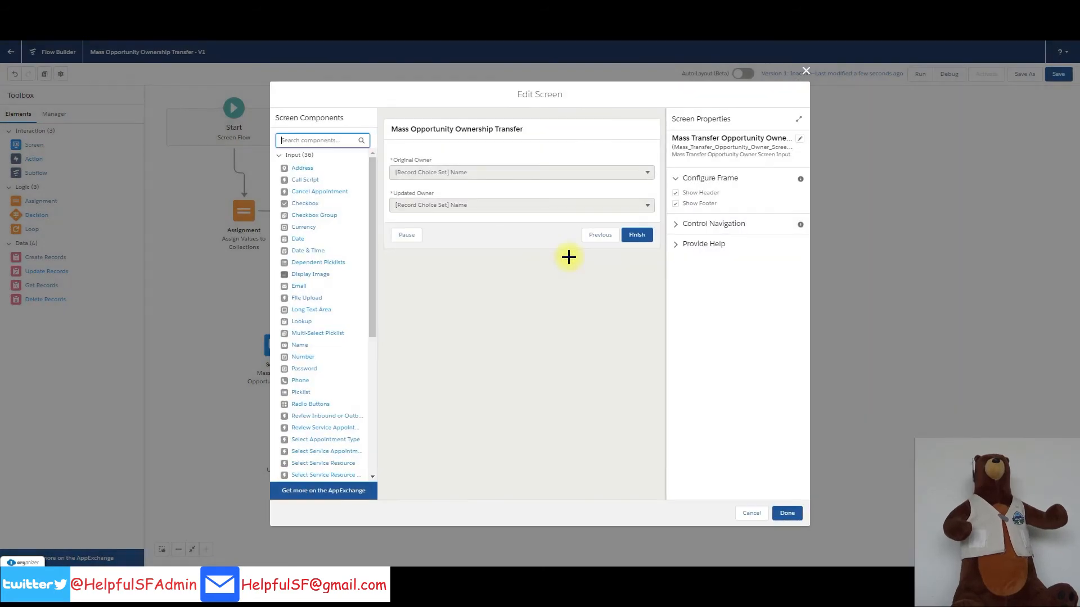
click(799, 138)
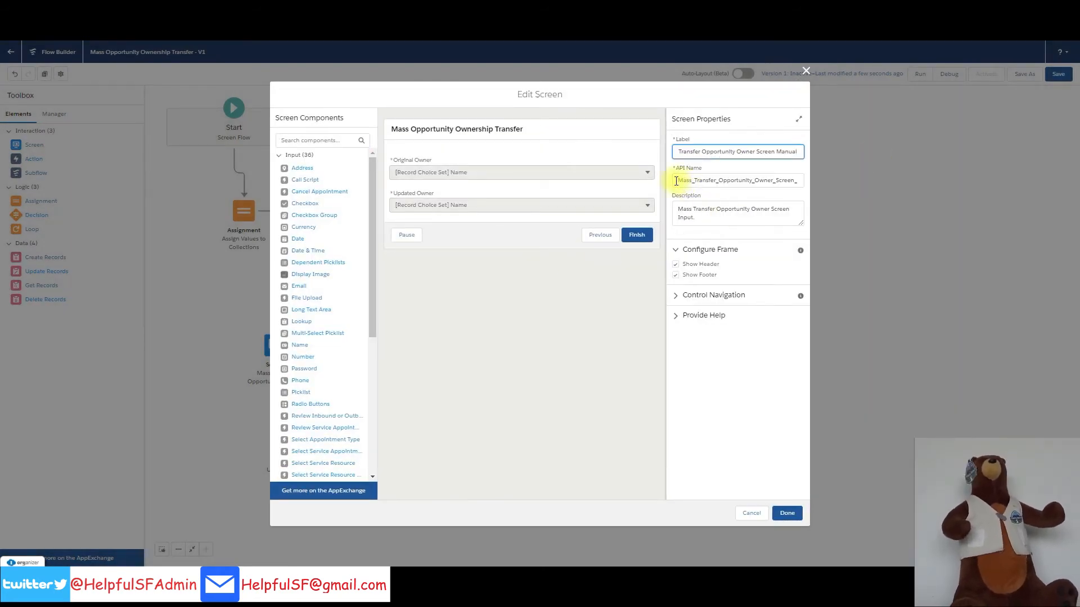
drag(675, 181, 923, 181)
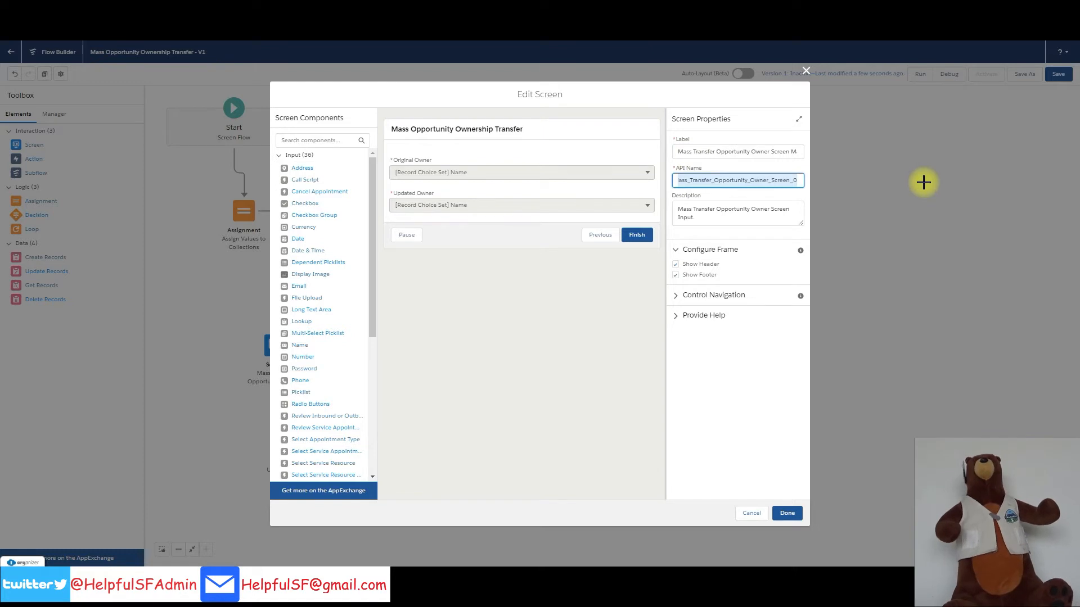
text(Mass Transfer Opportunity Owner Screen Manual)
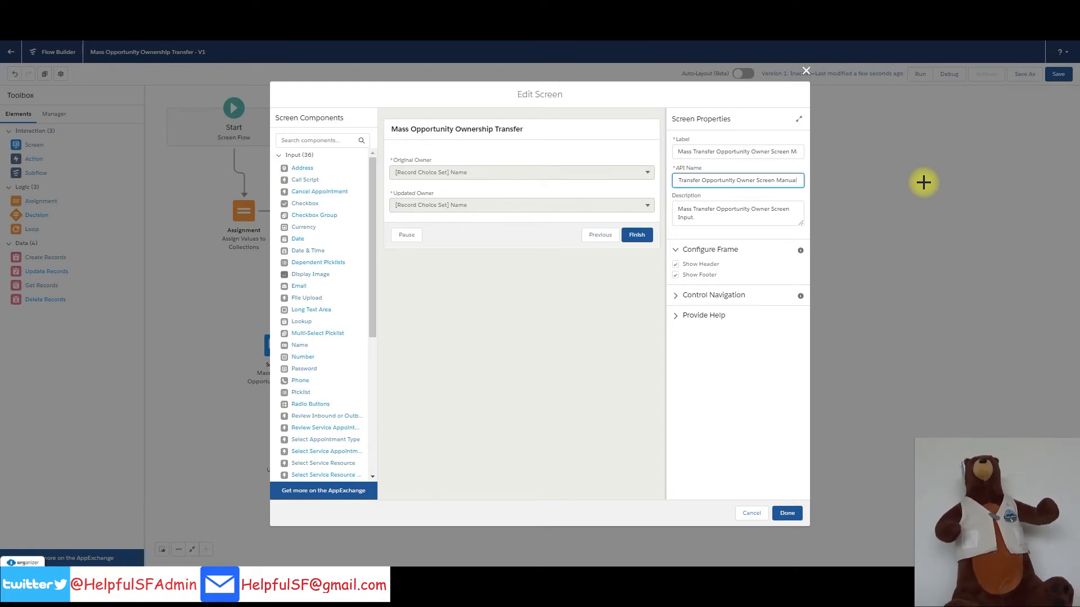
Set the API name of the copied screen's Original Owner picklist to Original_Owner_Manual.
click(522, 179)
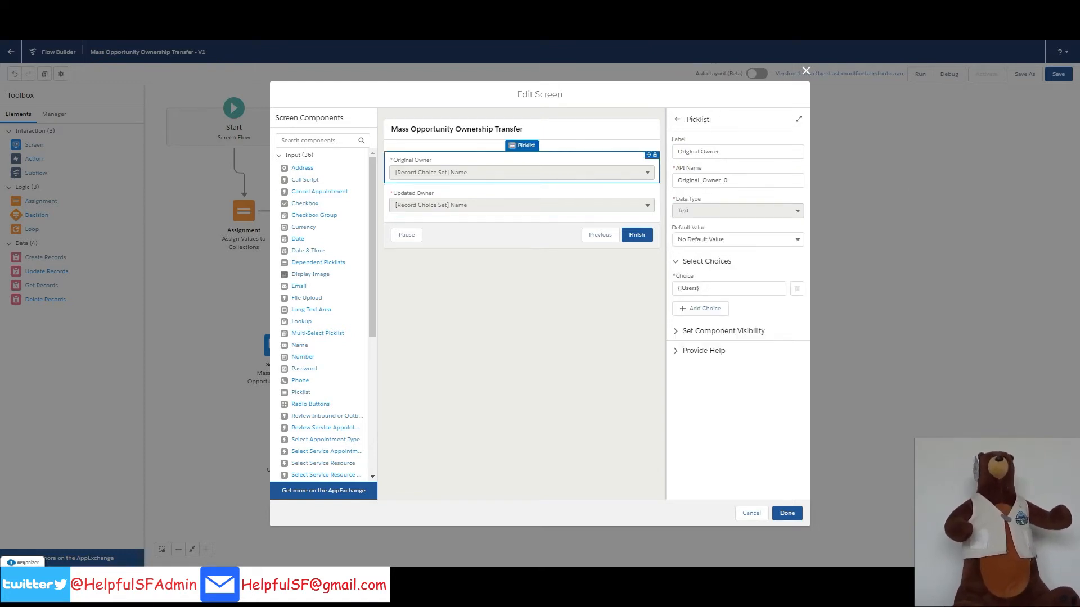
drag(751, 173, 660, 187)
text(Original_Owner_Manual)
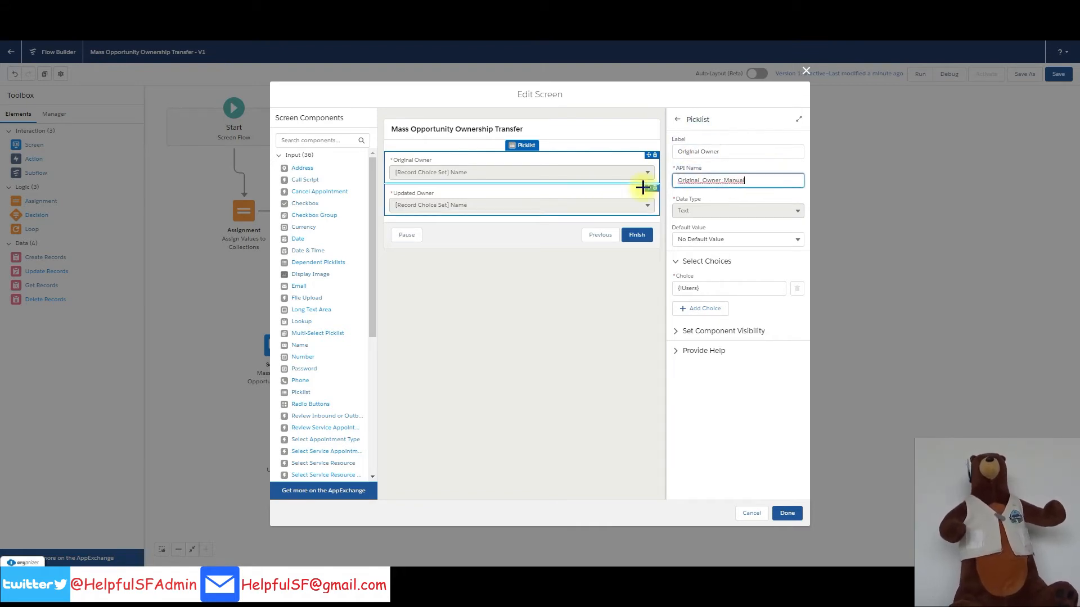
Set the API name of the Updated Owner picklist to Updated_Owner_Manual and apply the copied screen's changes.
click(486, 208)
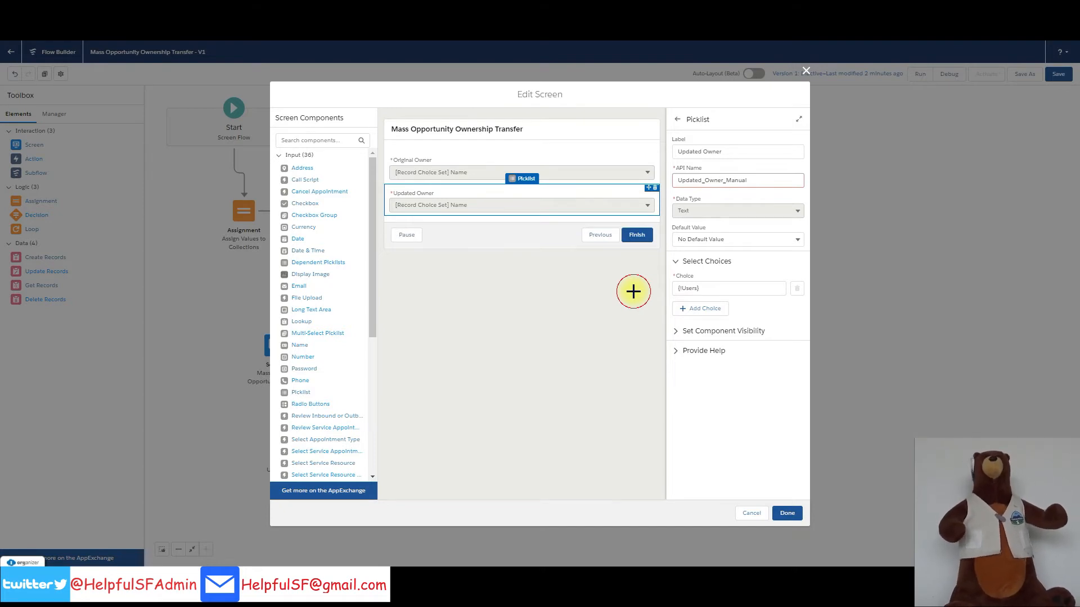
click(633, 291)
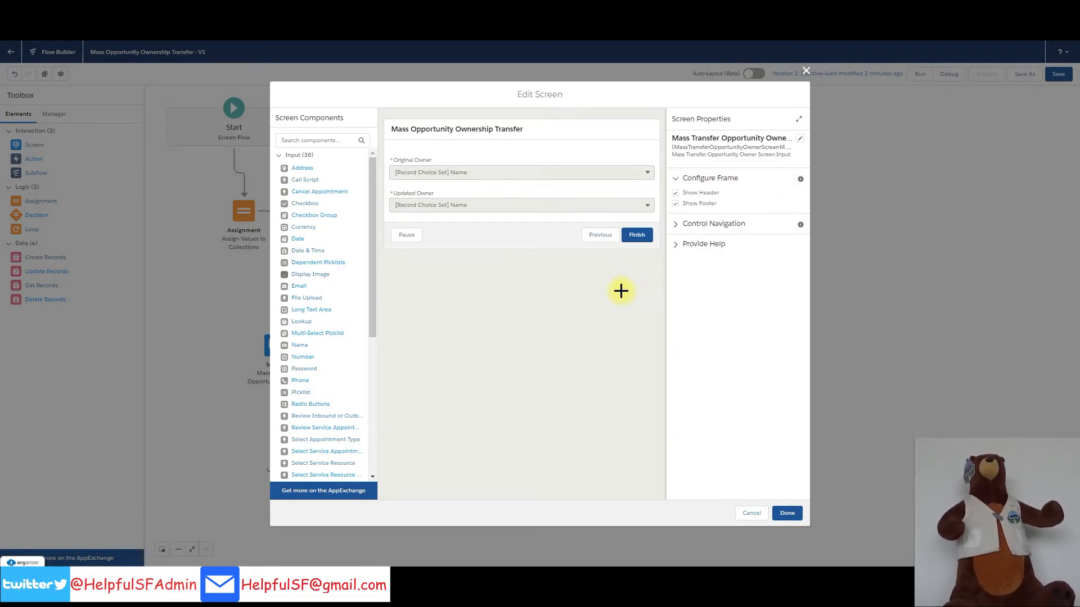
click(787, 513)
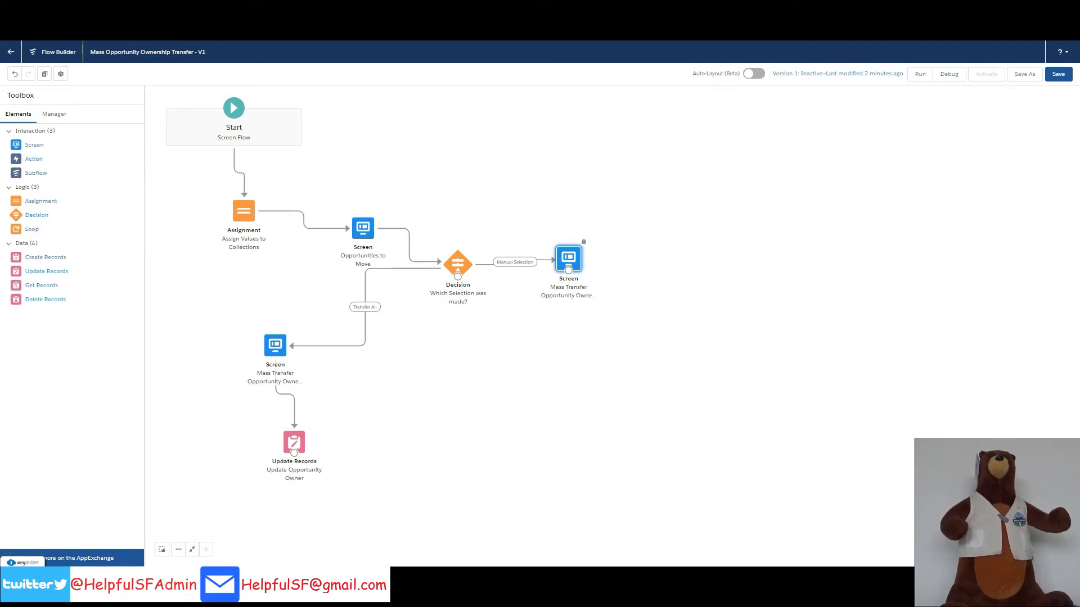
Add a Get Records element labelled Get Opportunities beside the manual owner screen, using the Opportunity object.
drag(33, 286, 641, 253)
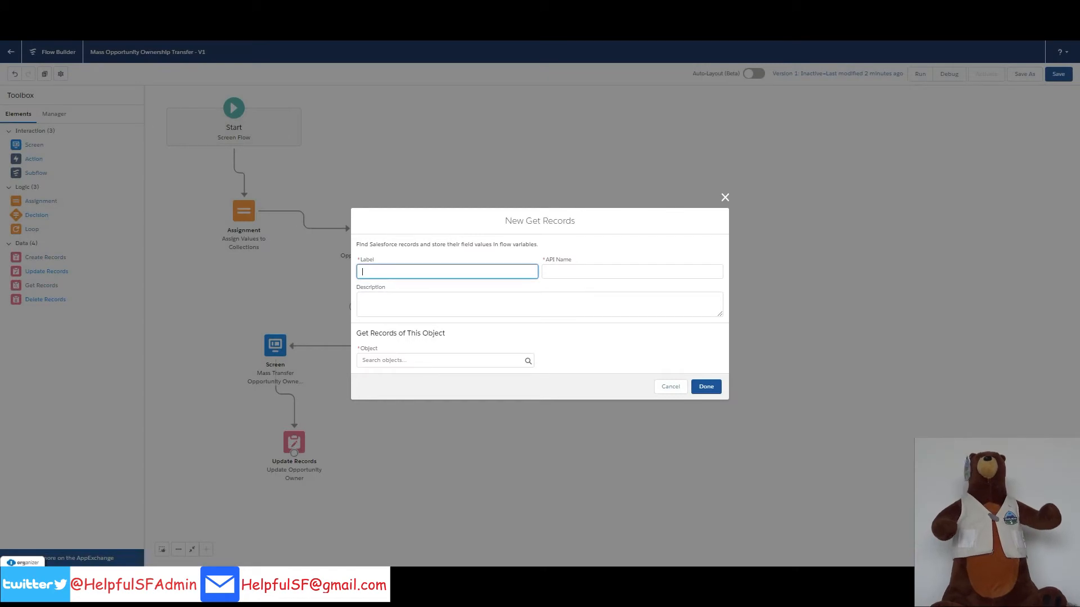
click(399, 269)
text(Get Opportunities)
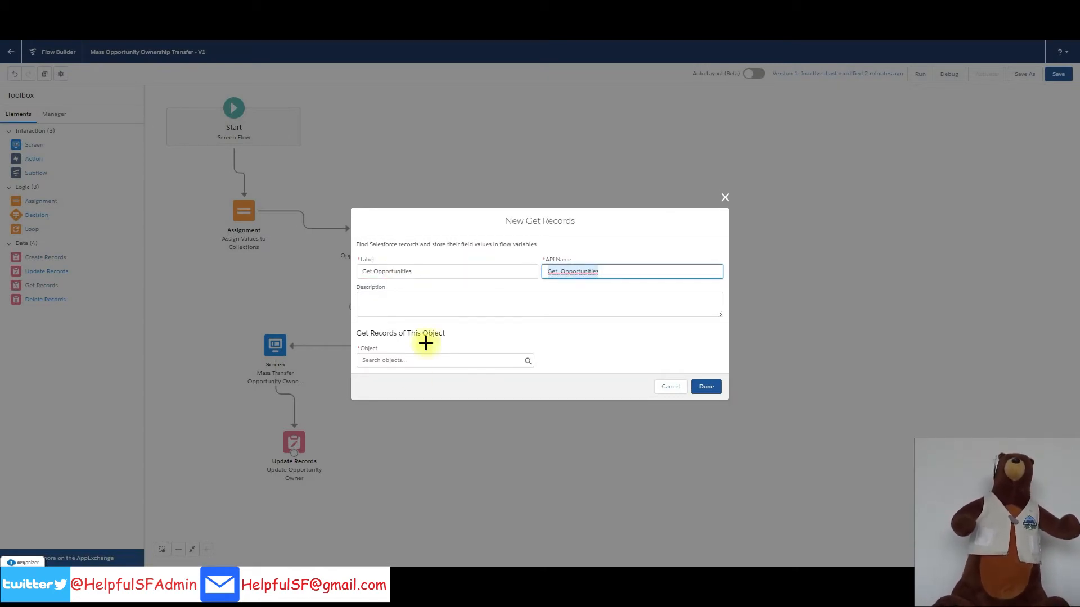
click(418, 360)
text(opp)
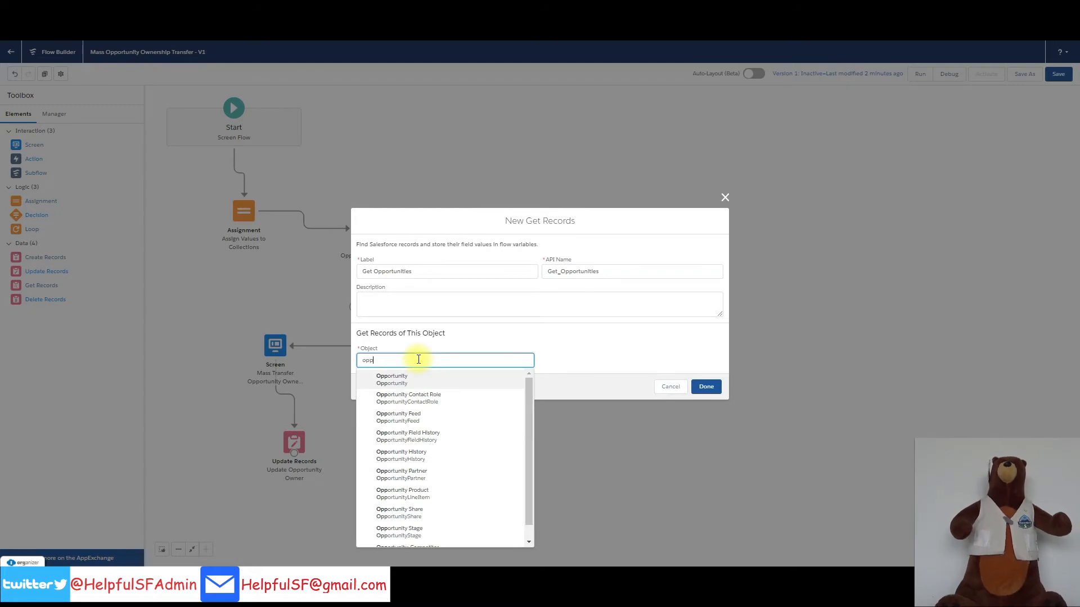
click(403, 376)
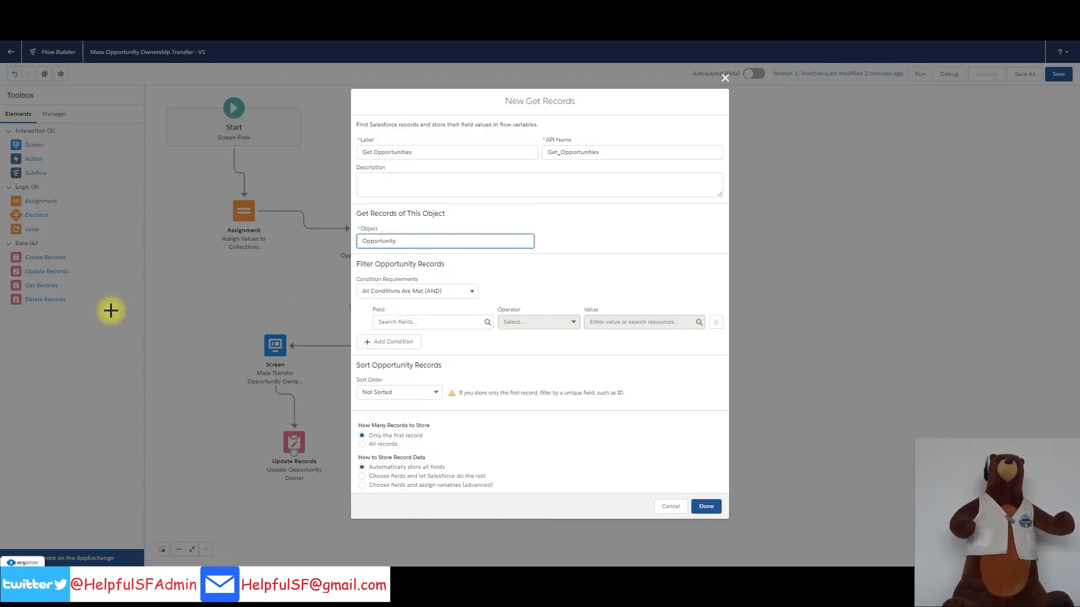
Filter the opportunity records to those whose OwnerId equals the Original_Owner_Manual picklist.
click(414, 322)
text(owner)
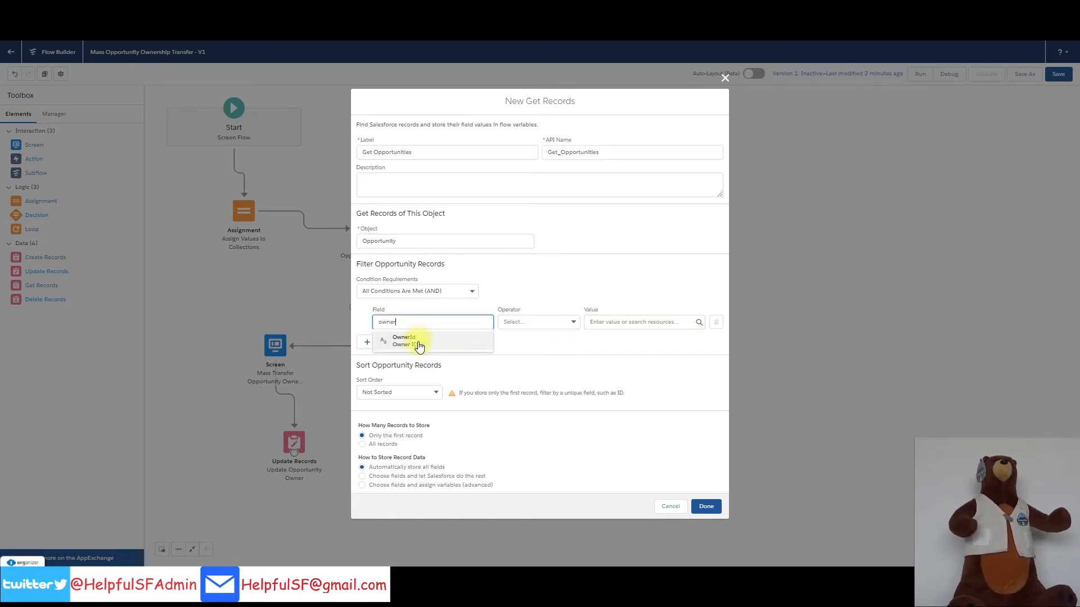
click(405, 340)
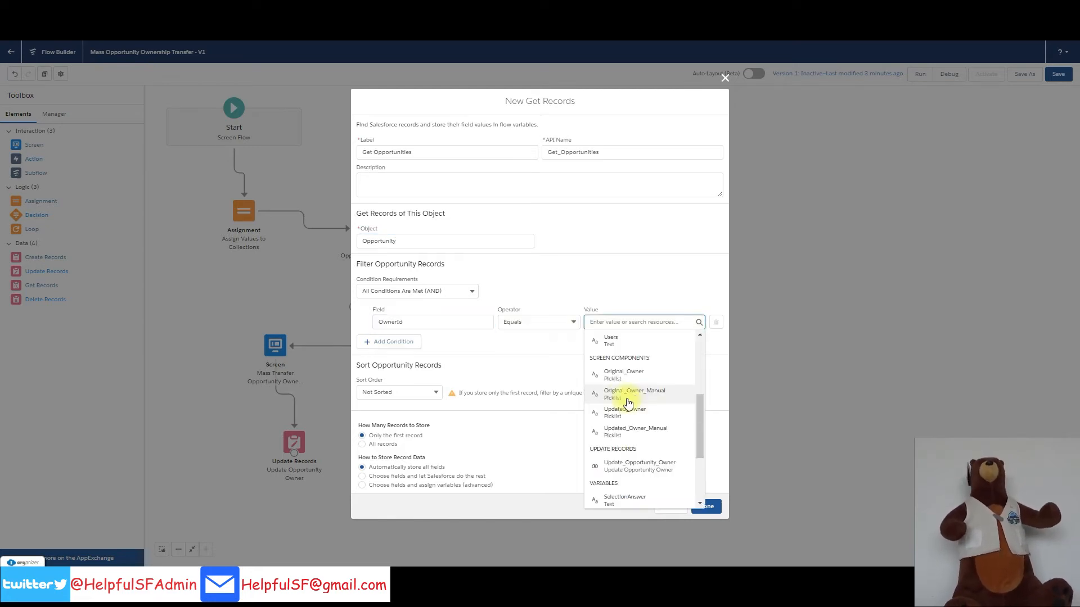
click(643, 397)
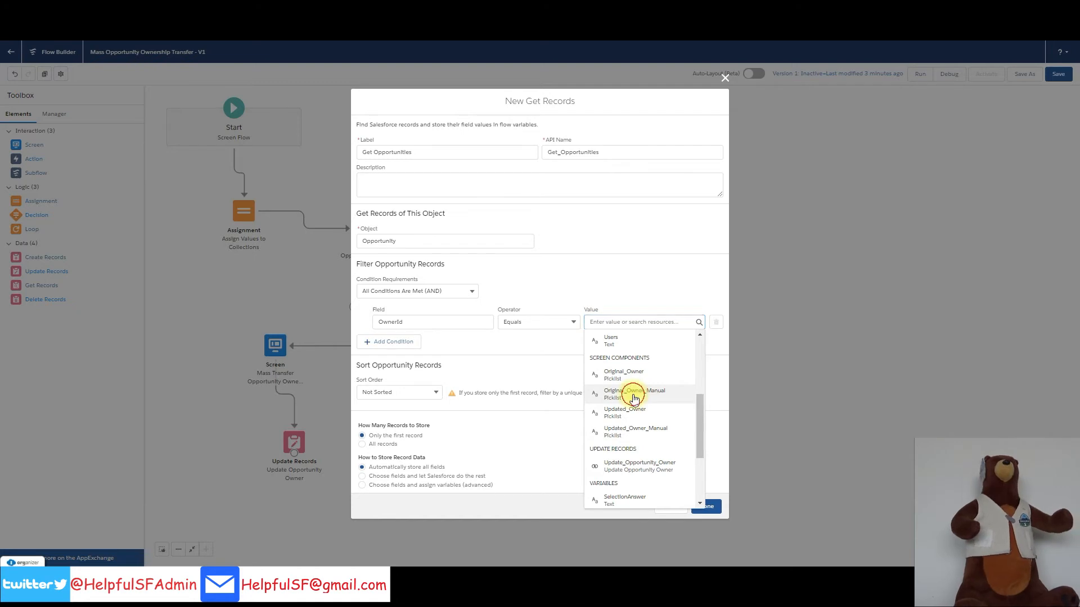
Add a second filter condition requiring IsClosed to equal the False global constant.
click(393, 344)
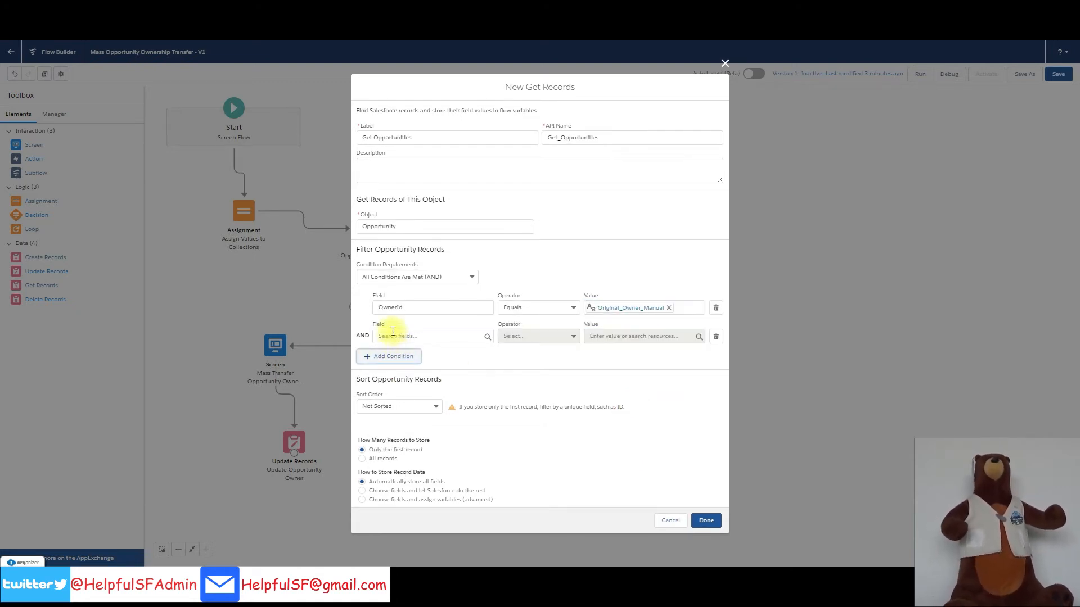
click(395, 336)
text(is)
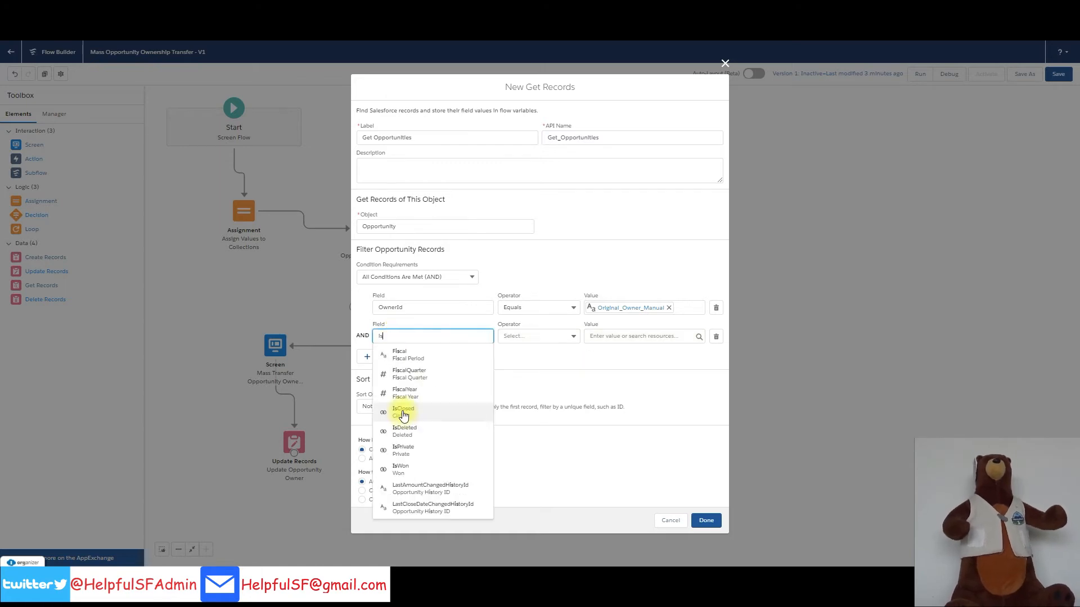
click(403, 412)
click(624, 337)
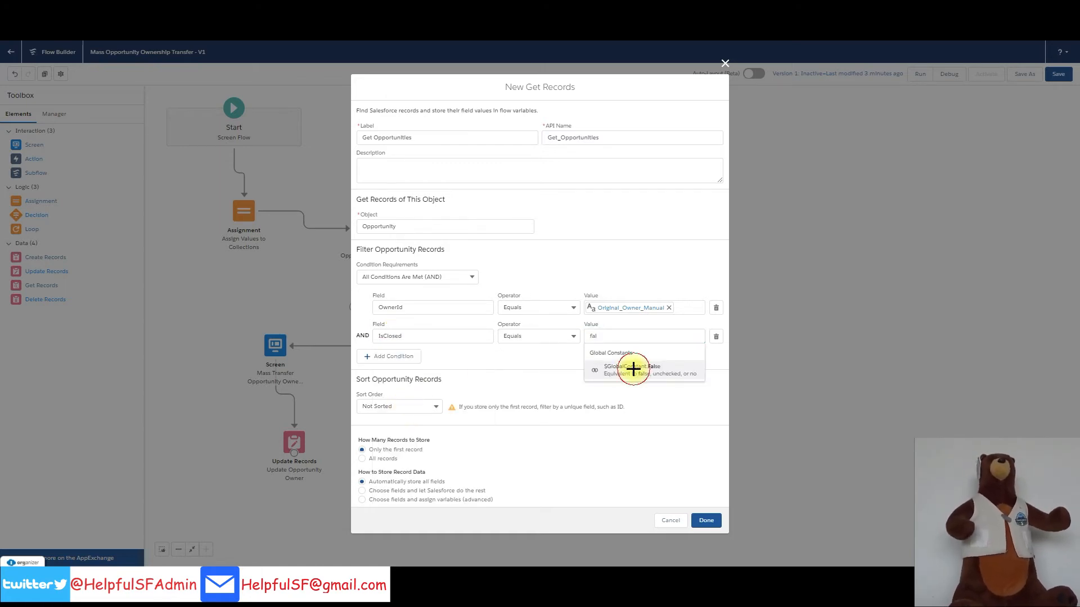
click(634, 369)
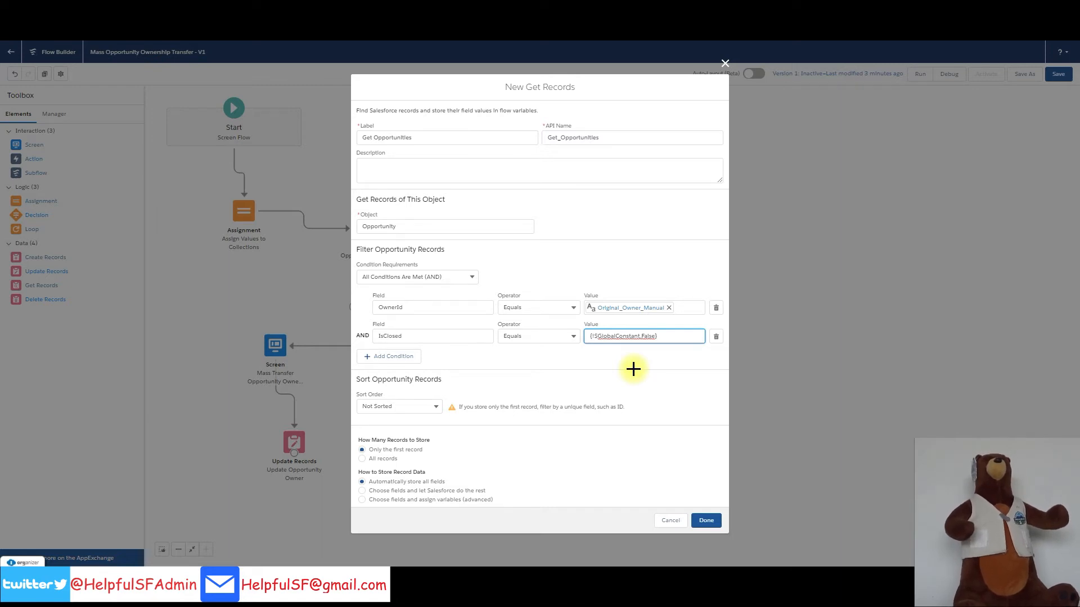
Store all matching records, sort them ascending by StageName, and finish the Get Opportunities element.
click(362, 458)
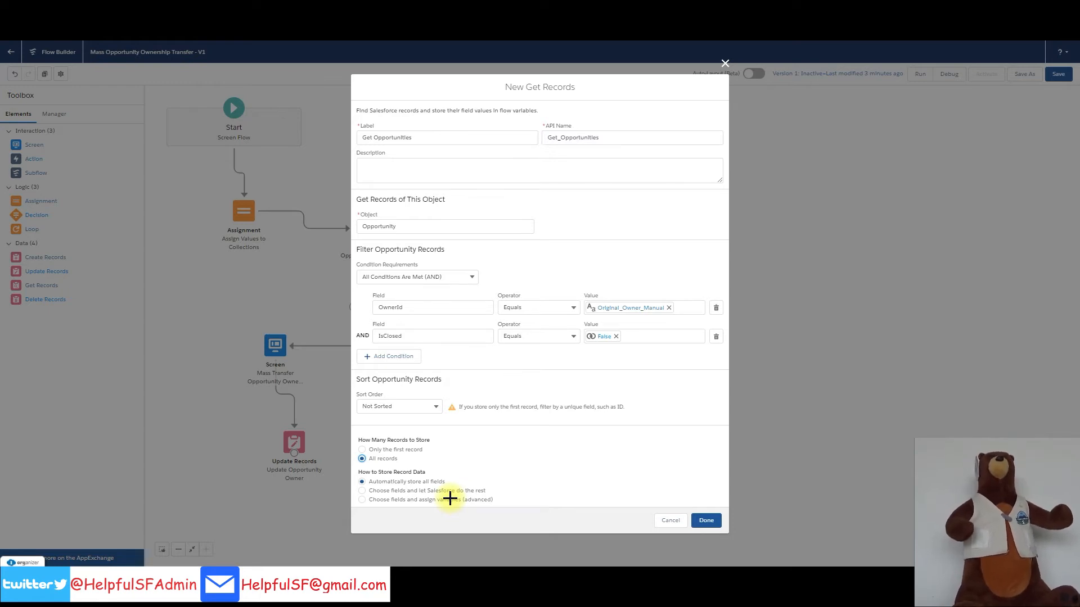
click(435, 405)
click(404, 424)
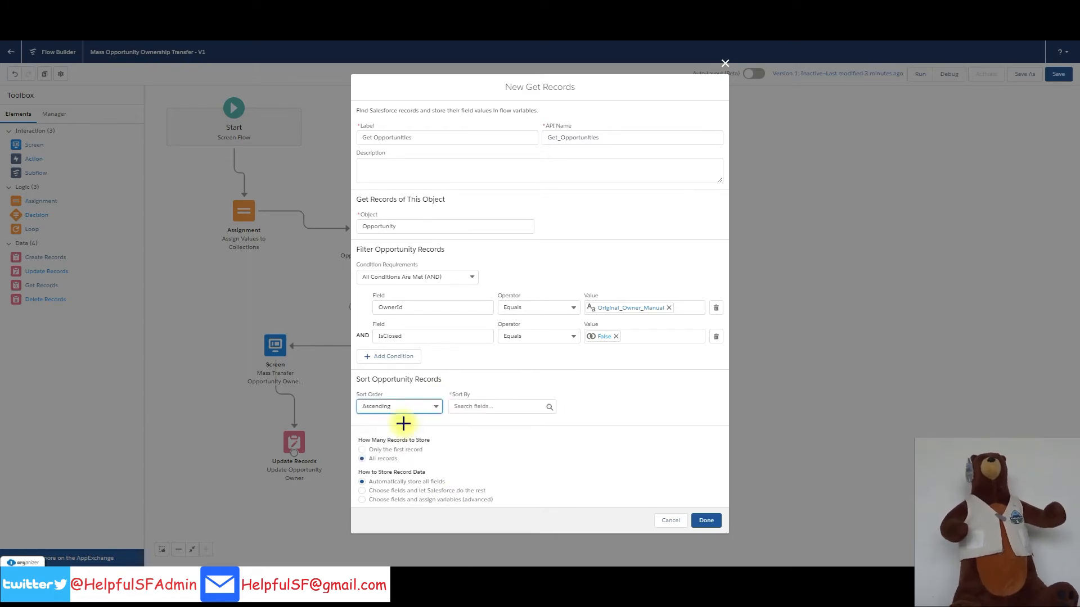
click(495, 406)
scroll(489, 365, down, 5)
click(488, 373)
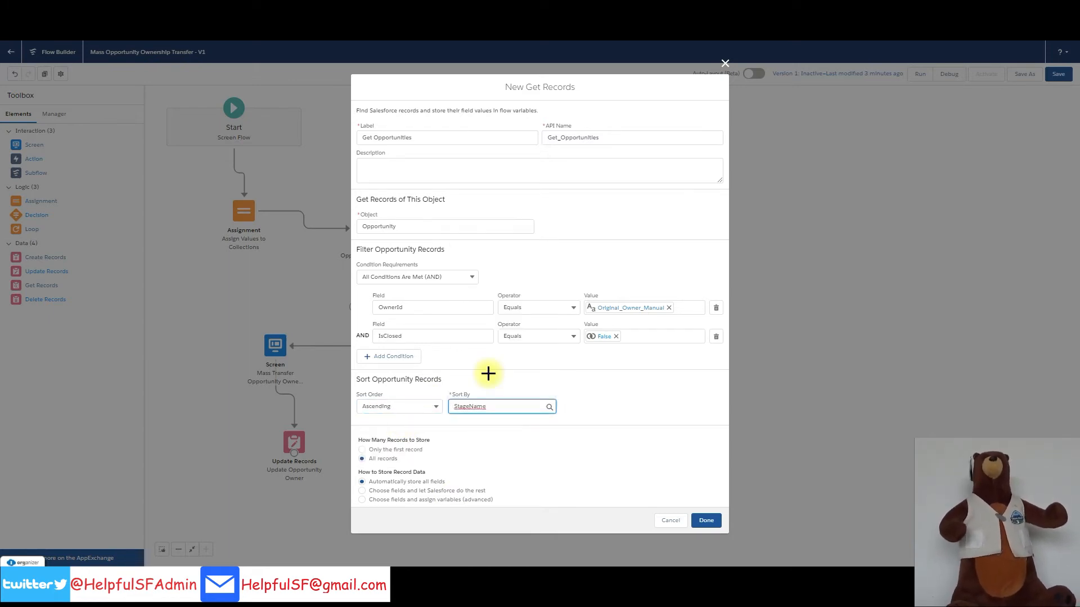
click(715, 523)
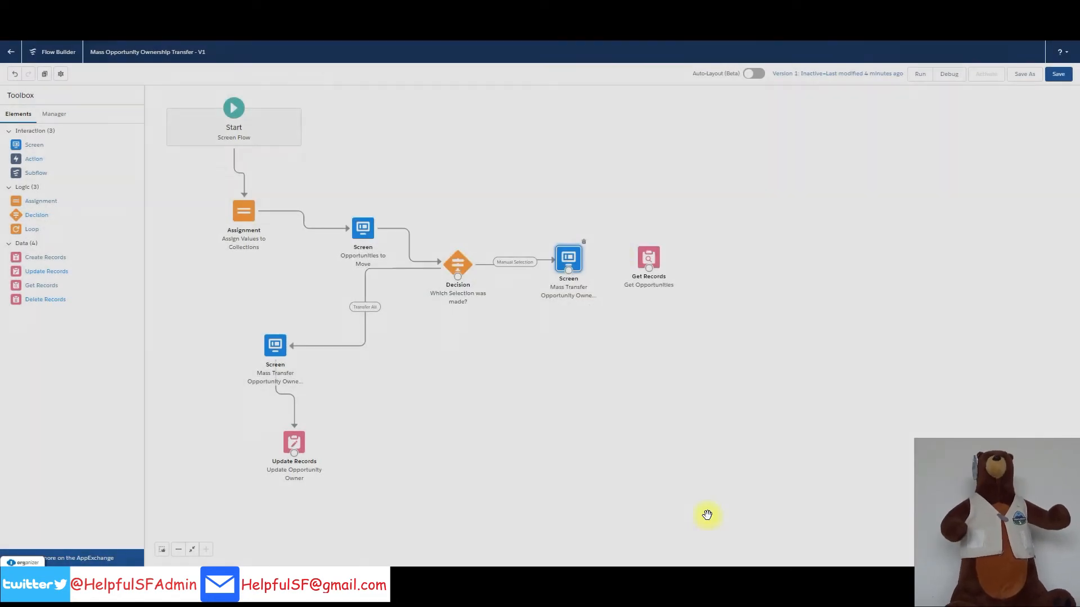
Connect the manual owner screen to Get Opportunities and add a new screen labelled Manual Opportunity Selection beside it.
drag(568, 271, 649, 259)
drag(33, 144, 723, 252)
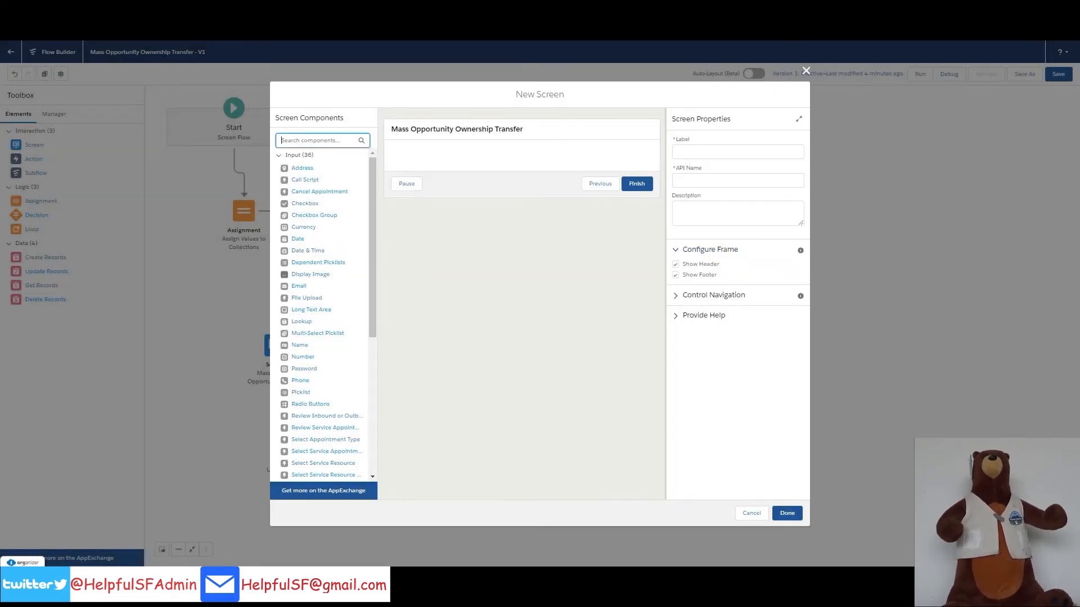
click(716, 152)
text(Manual Opportunity Selection)
click(700, 180)
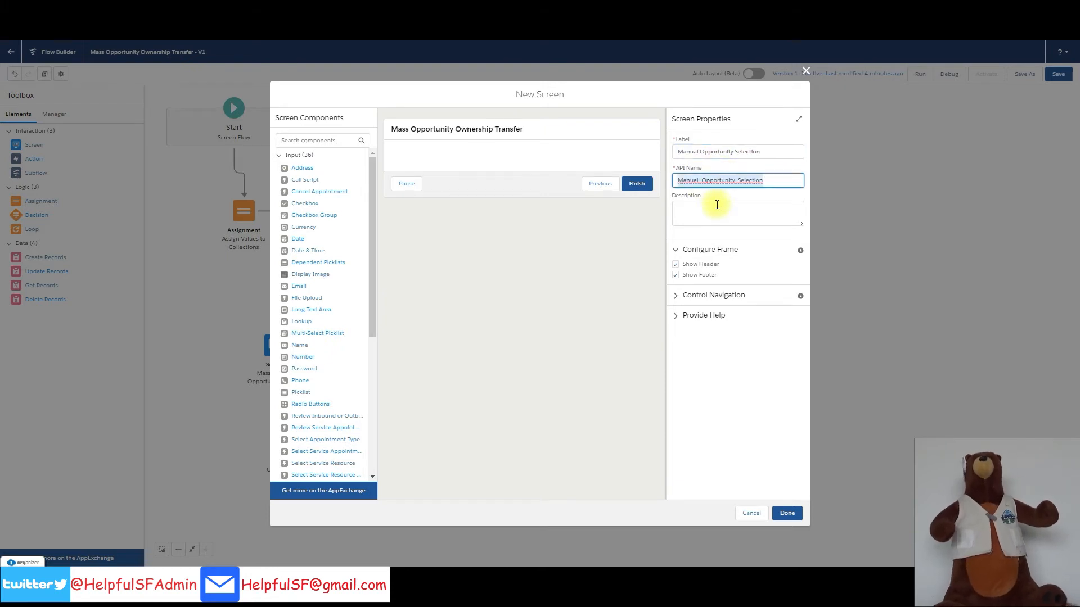
Add a Toggle component to the new screen with a Datatable component below it.
scroll(305, 397, down, 3)
drag(306, 396, 472, 153)
drag(325, 393, 478, 180)
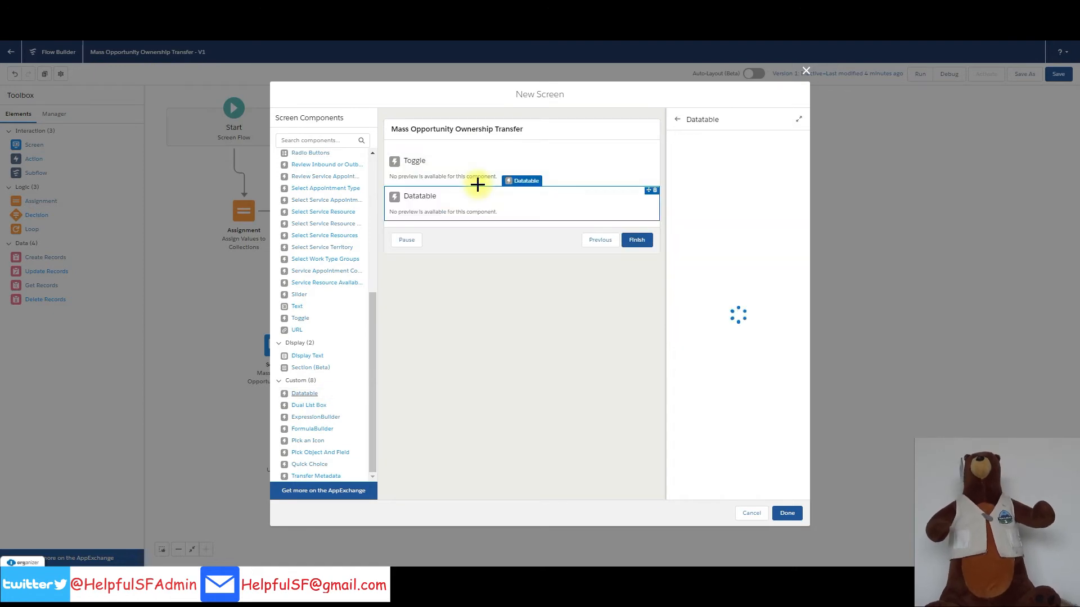
Set the toggle's API name to AddMore and its label to Select For Another User.
click(439, 162)
click(718, 151)
text(AddMore)
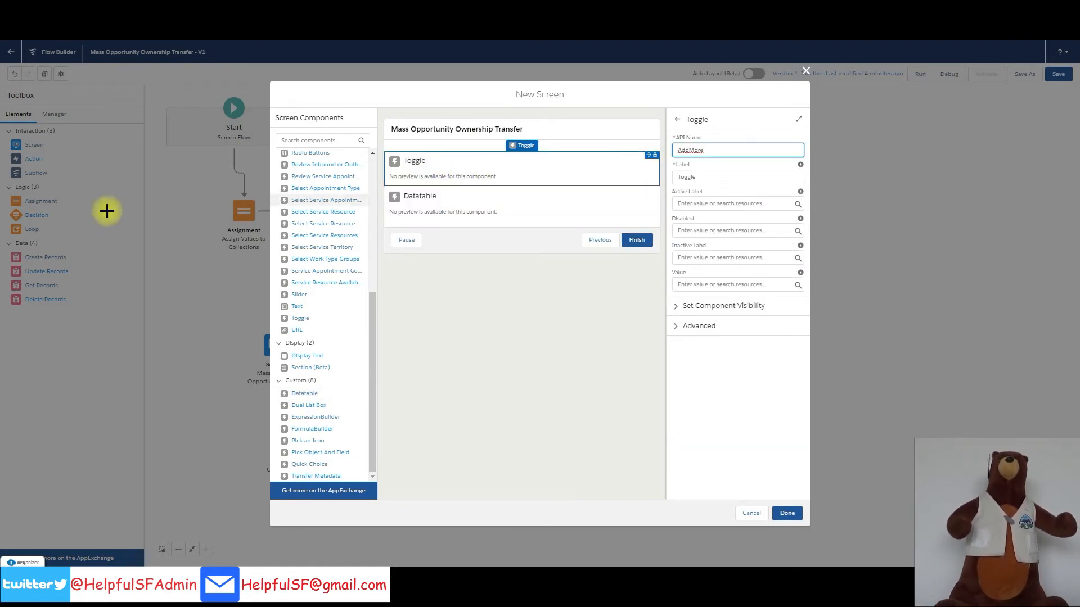
key(Tab)
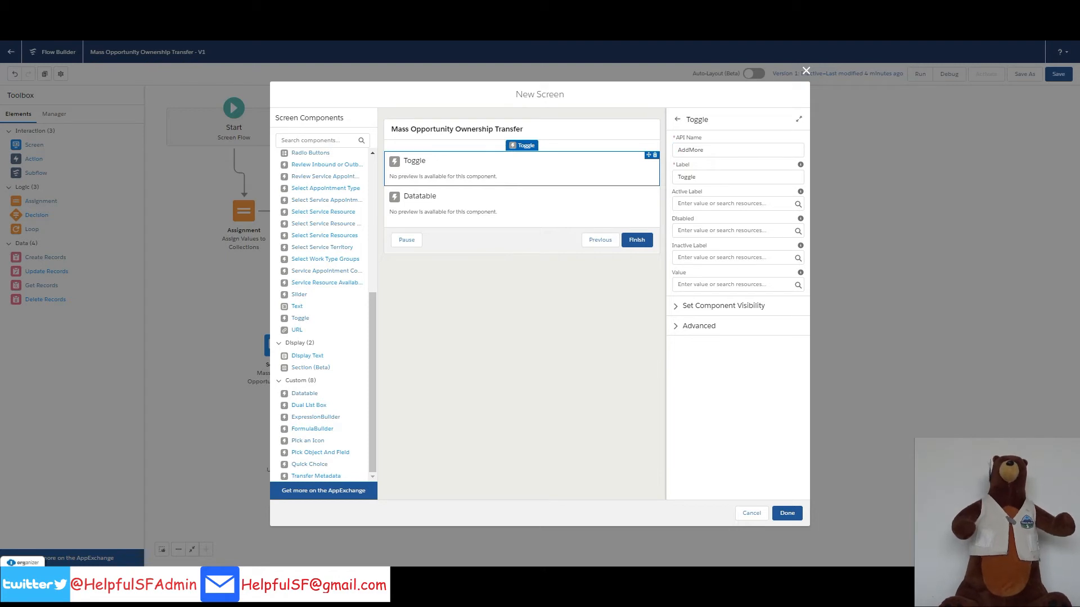
double_click(722, 177)
text(Select For Another User)
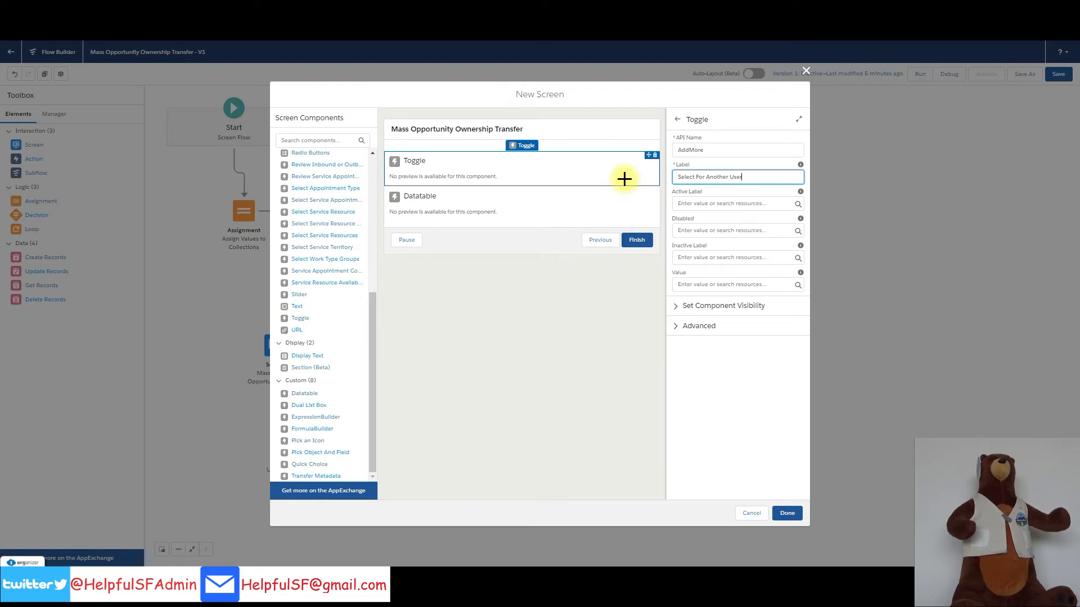
Set the toggle's active label to Yes and its inactive label to No.
click(694, 202)
text(Yes)
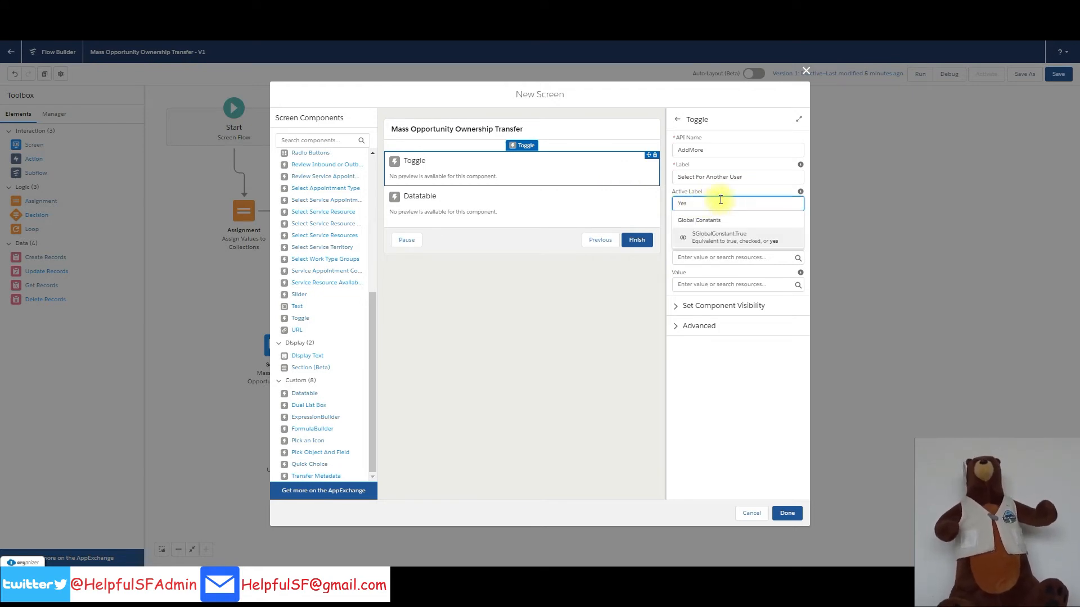
click(705, 257)
text(No)
click(726, 243)
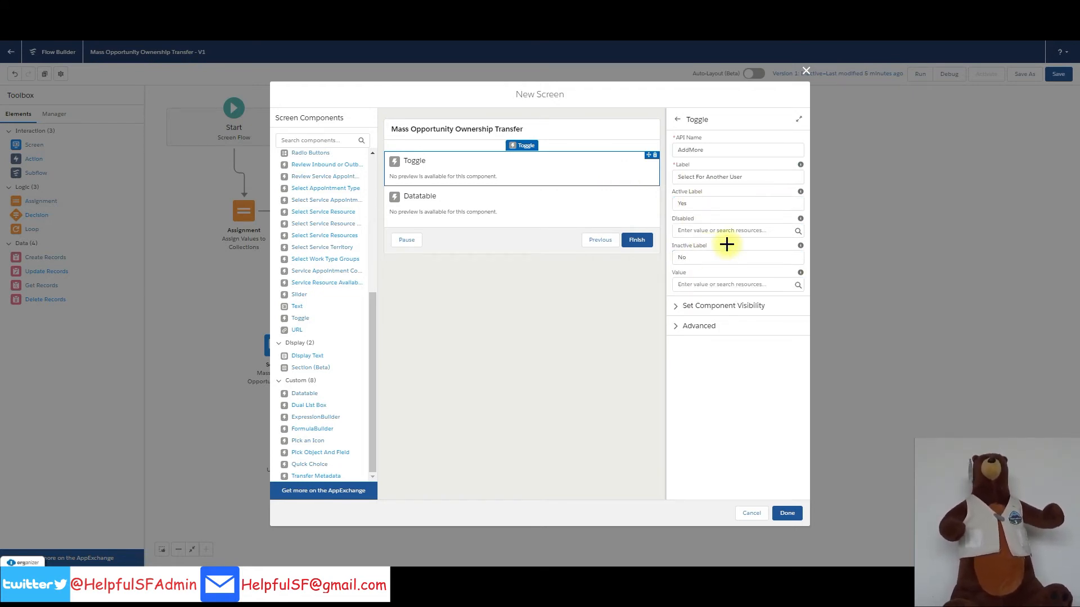
Create a Boolean variable AnotherSelection defaulting to False as the toggle's value, and manually assign a variable for the toggle's value output.
click(696, 283)
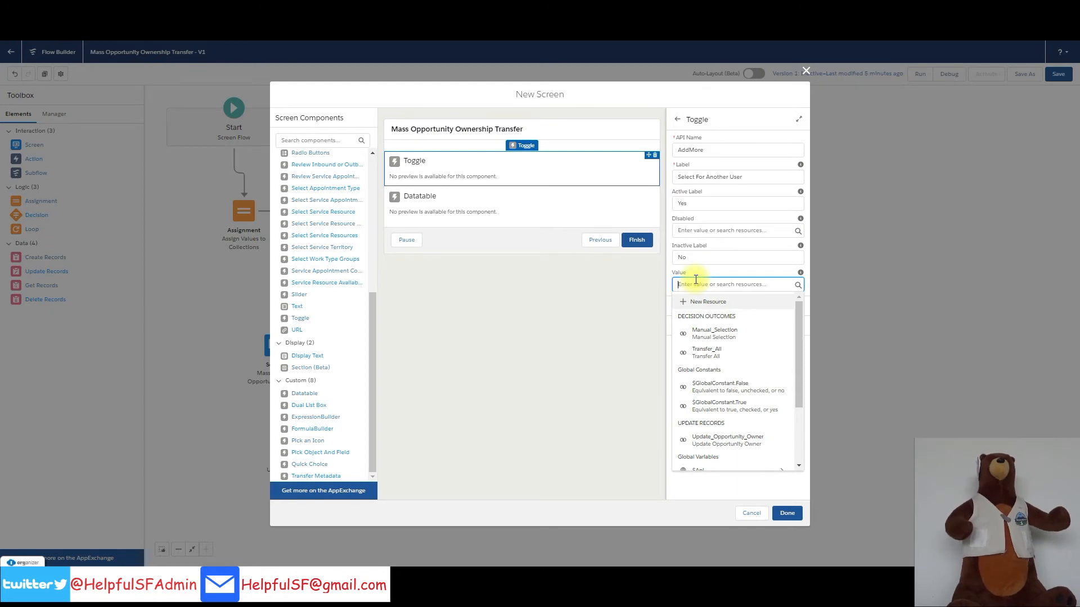
click(708, 302)
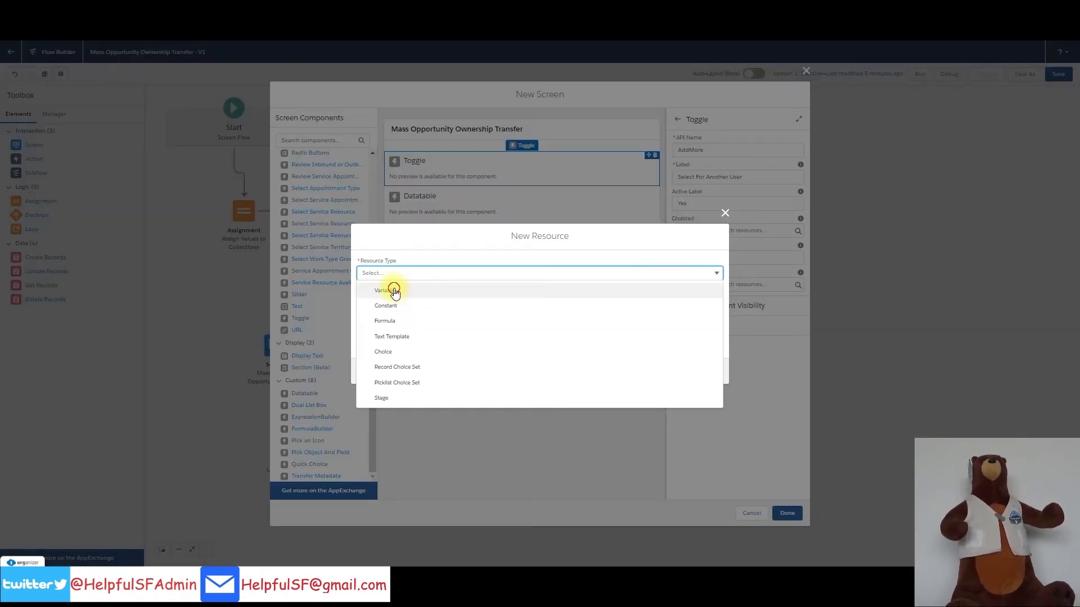
click(393, 285)
text(AnotherSelection)
click(418, 359)
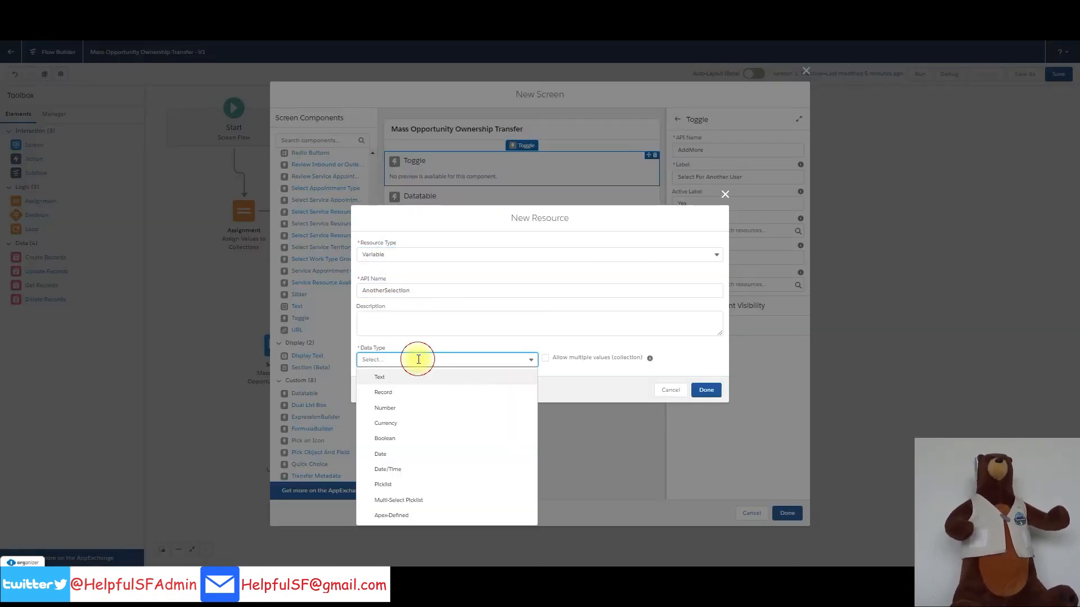
click(386, 439)
click(407, 360)
text(fal)
click(419, 391)
click(706, 417)
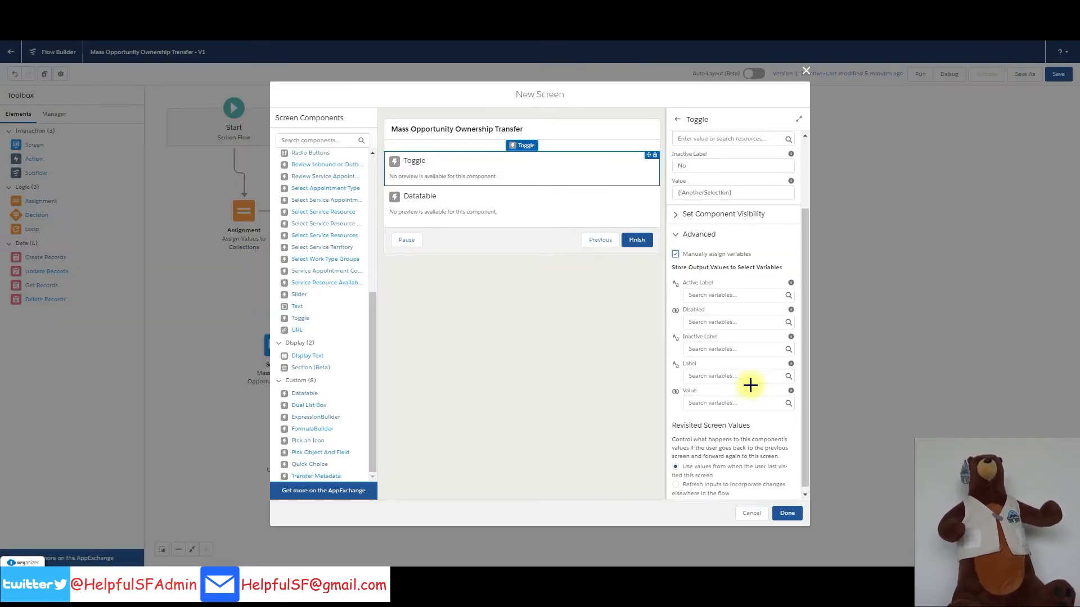
click(700, 399)
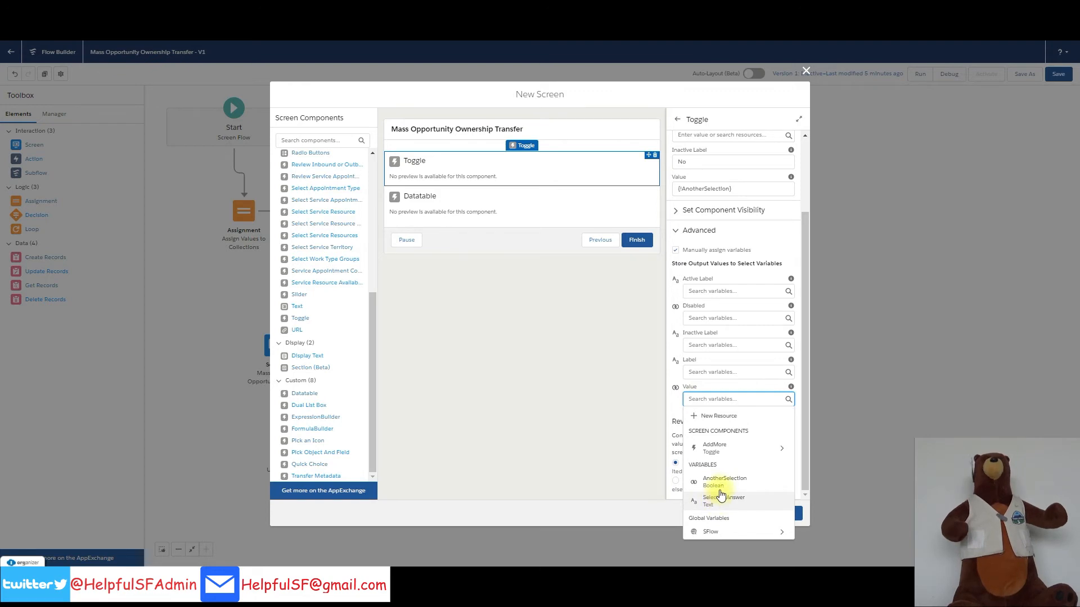
Set the Datatable component's API name to OpportunitySelectionDataTable.
click(441, 202)
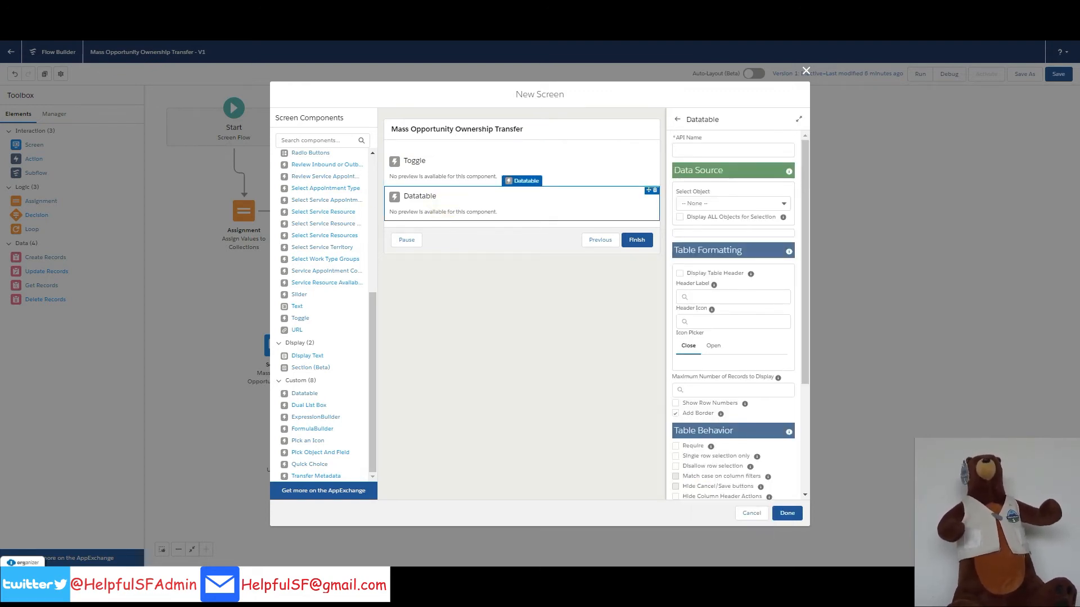
click(696, 152)
text(OpportunitySelectionDataTable)
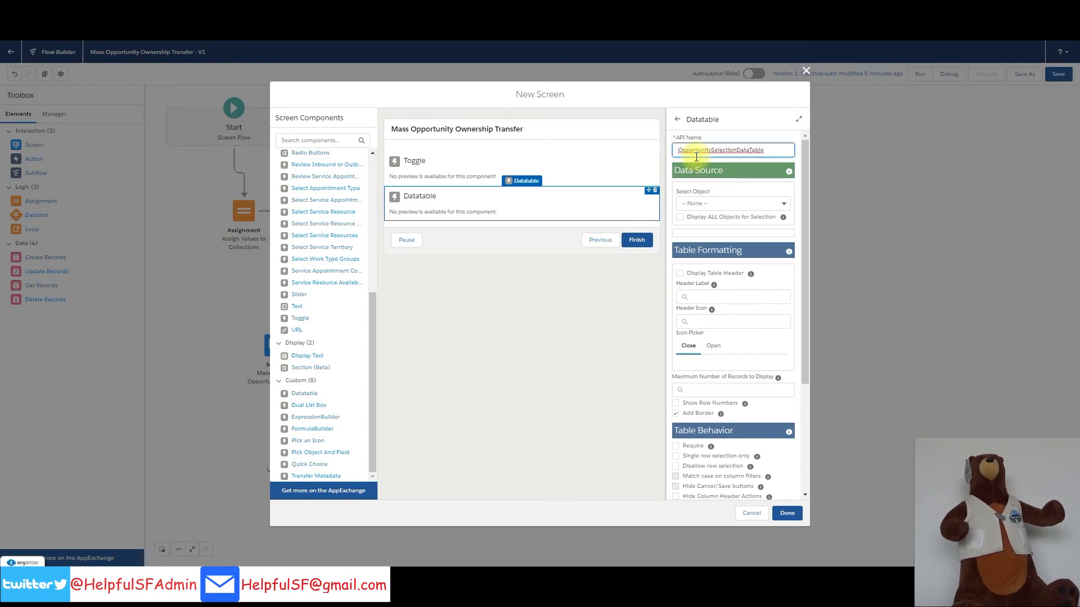
Set the datatable's object to Opportunity and have it display the Get_Opportunities records.
click(720, 203)
scroll(711, 257, down, 5)
click(709, 250)
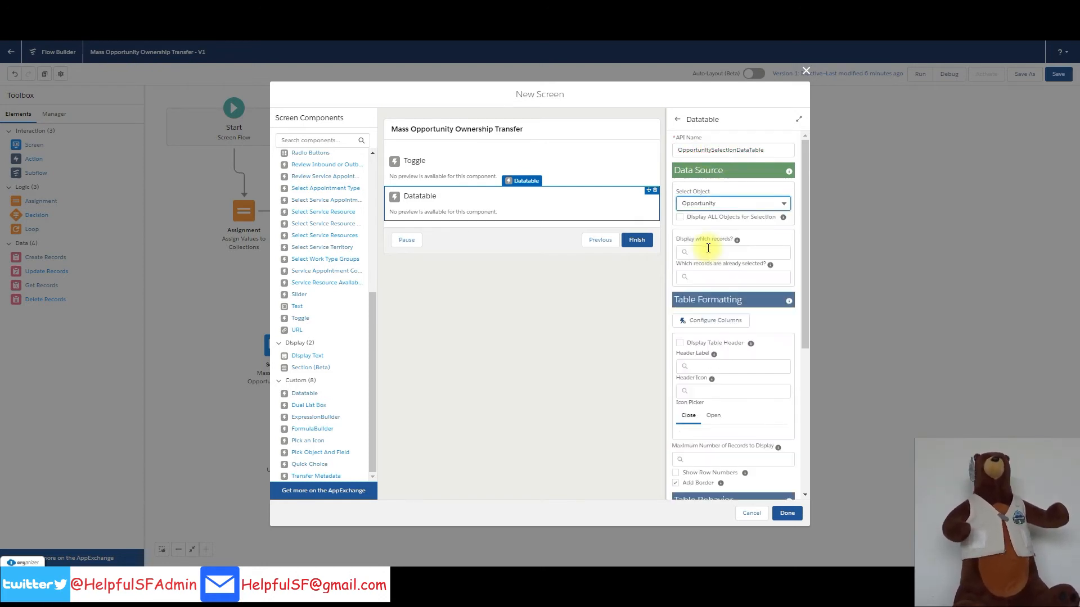
click(705, 254)
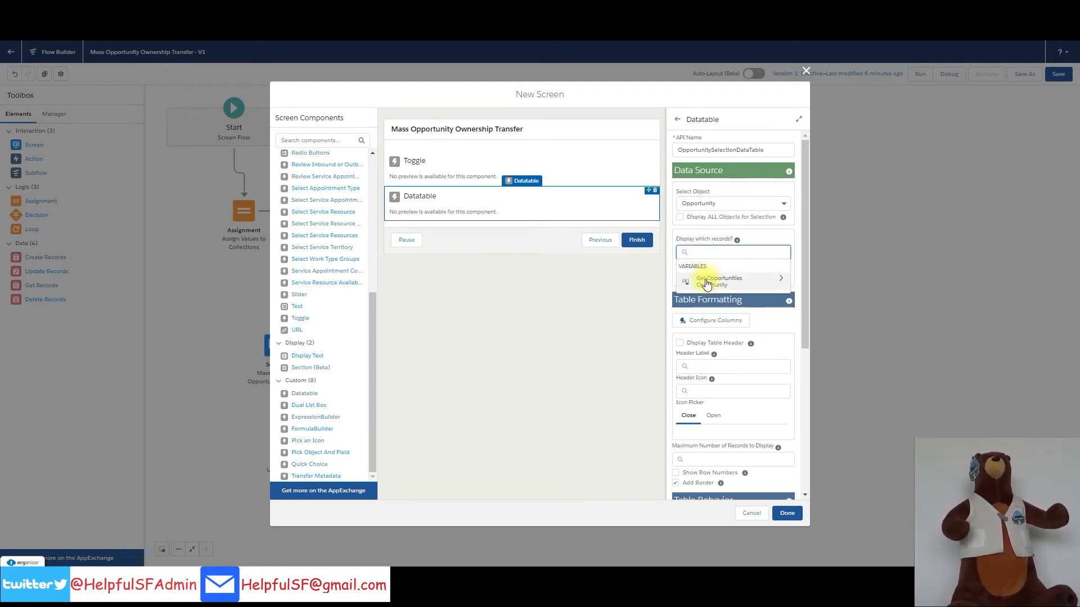
click(706, 283)
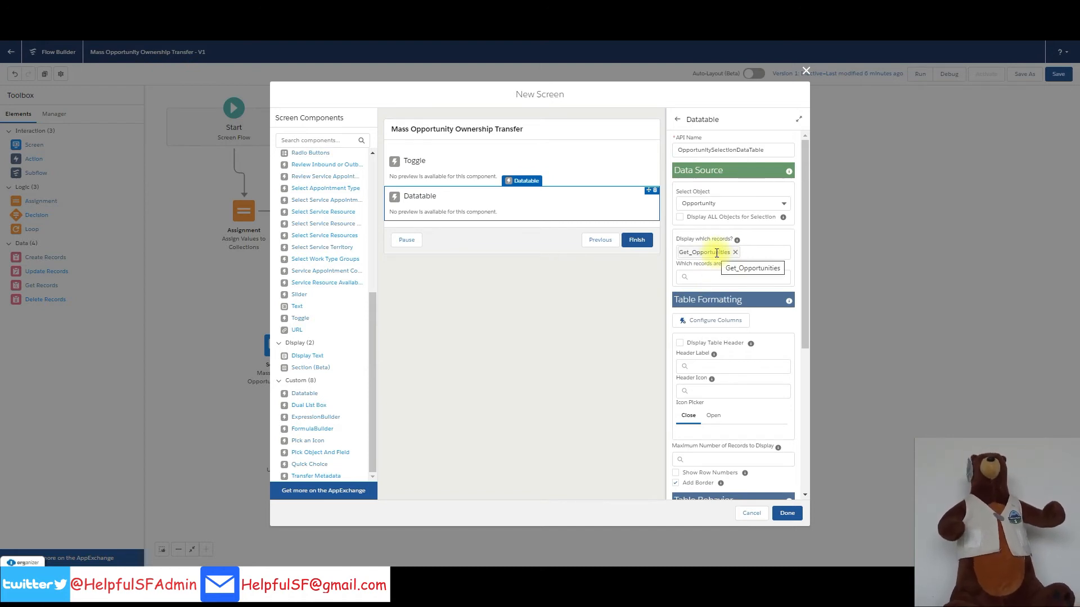
Choose Name, Stage, Close Date and Amount, in that order, as the datatable's columns and proceed to the sample table.
click(714, 320)
click(382, 204)
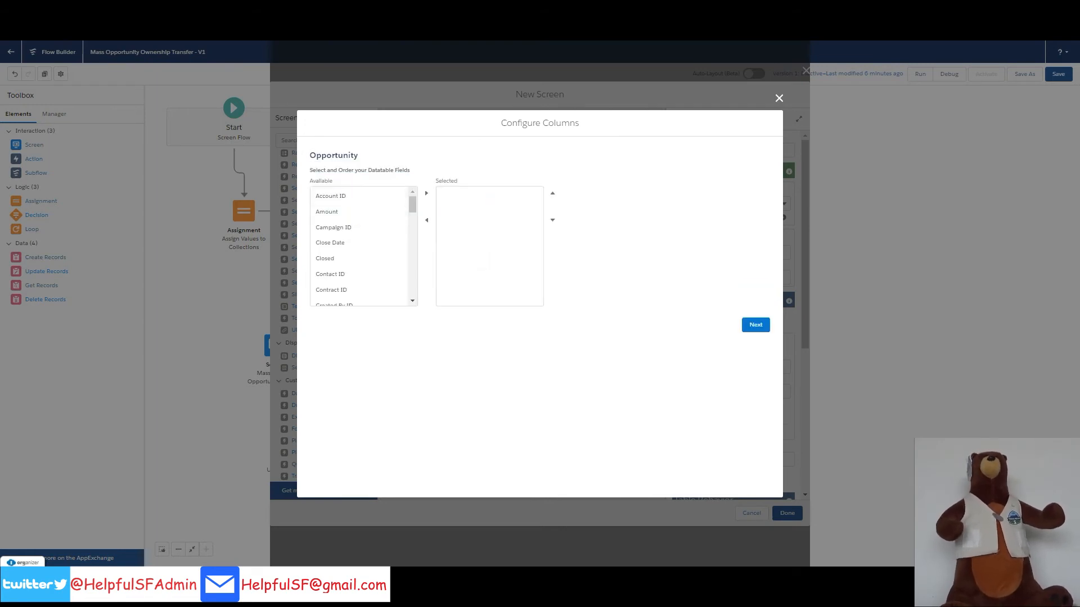
scroll(338, 281, down, 5)
click(337, 265)
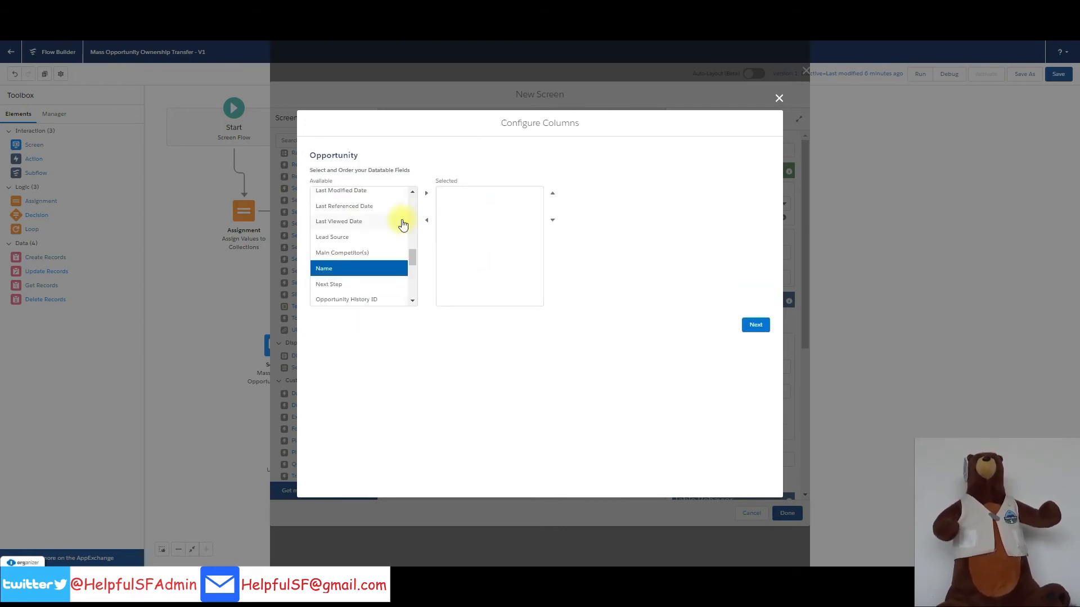
click(427, 193)
scroll(337, 254, down, 3)
click(330, 251)
click(426, 193)
scroll(349, 236, up, 5)
click(345, 211)
click(426, 193)
click(338, 212)
click(426, 192)
click(755, 325)
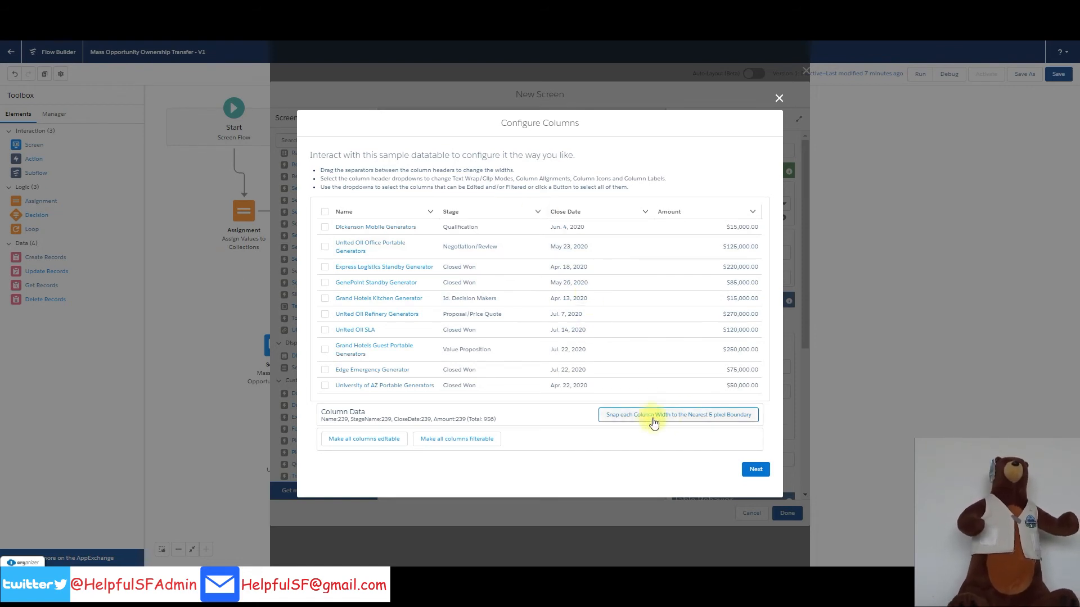
Snap each column width to the nearest 5 pixel boundary and finish the column configuration.
click(689, 417)
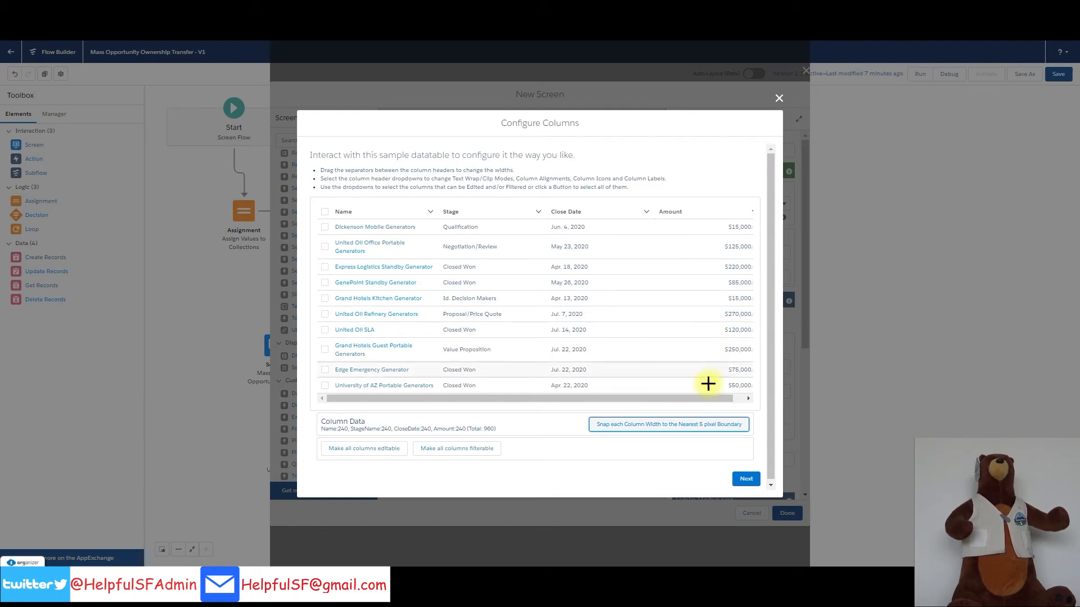
click(749, 482)
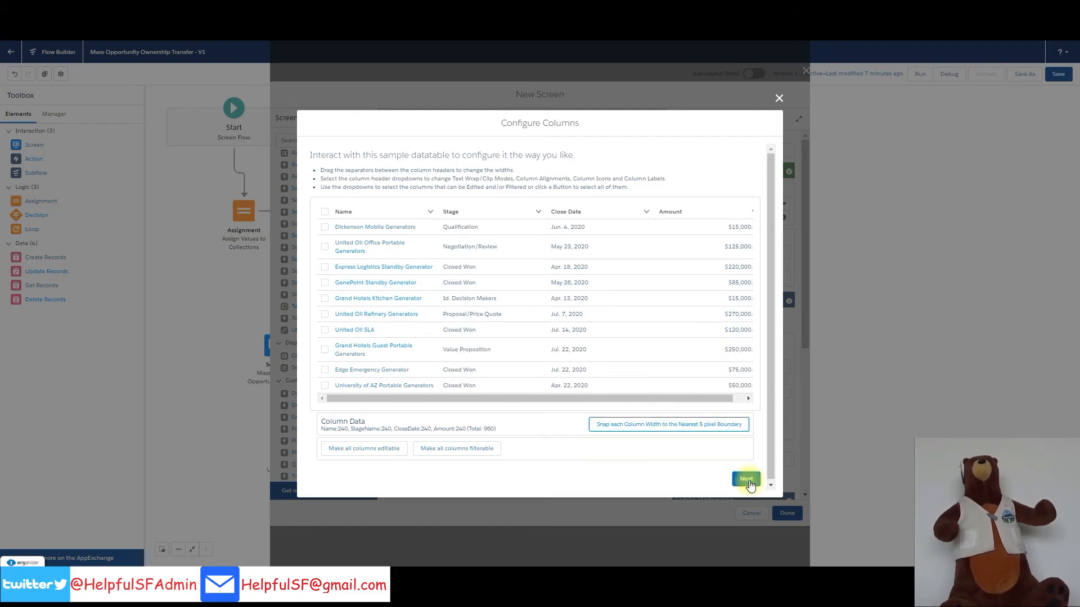
click(779, 99)
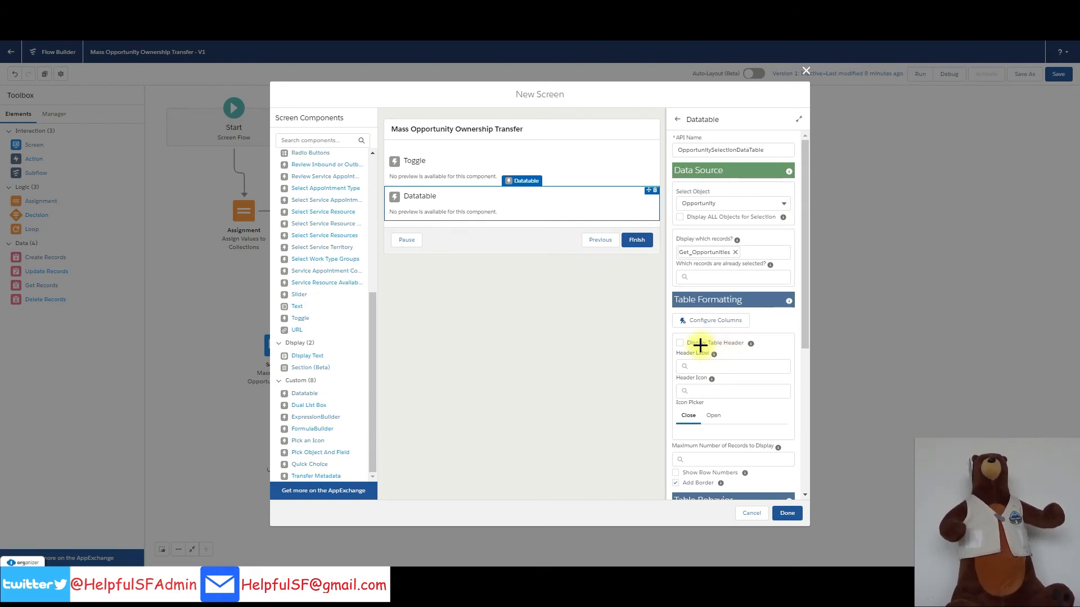
Display the datatable's table header, with Opportunities as label and standard:opportunity as icon.
click(679, 341)
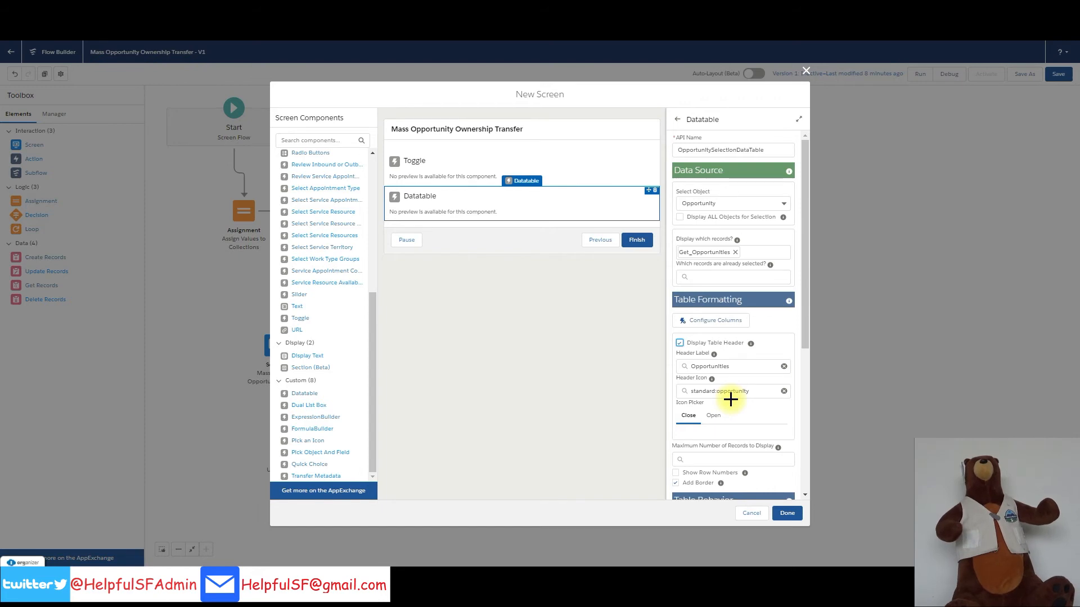
scroll(730, 399, down, 3)
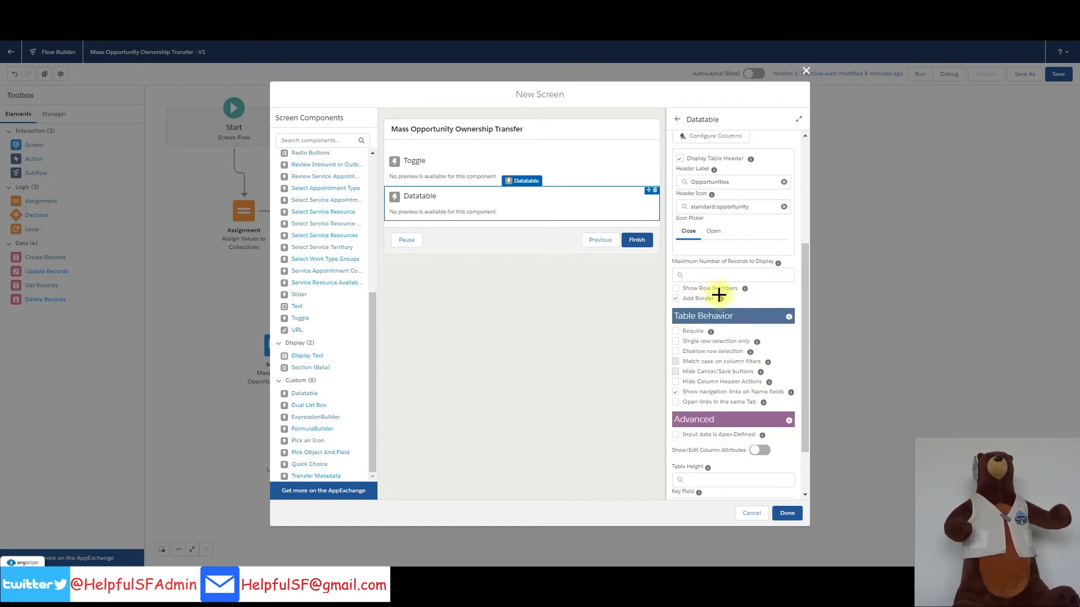
mouse_move(720, 301)
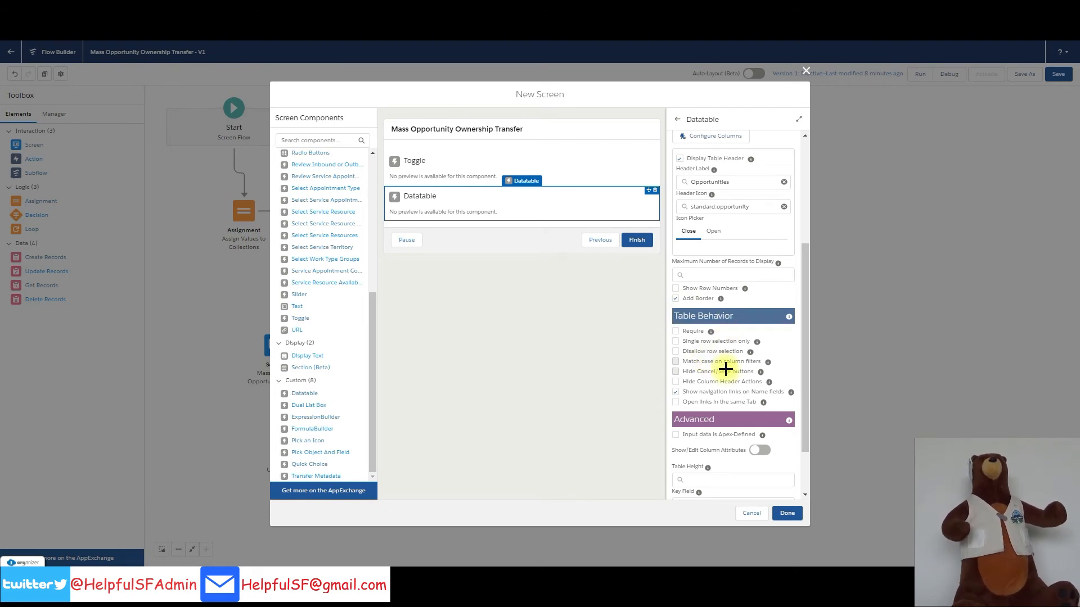
Enable manual variable assignment for the datatable's outputs.
scroll(691, 450, down, 1)
click(697, 487)
scroll(694, 481, down, 2)
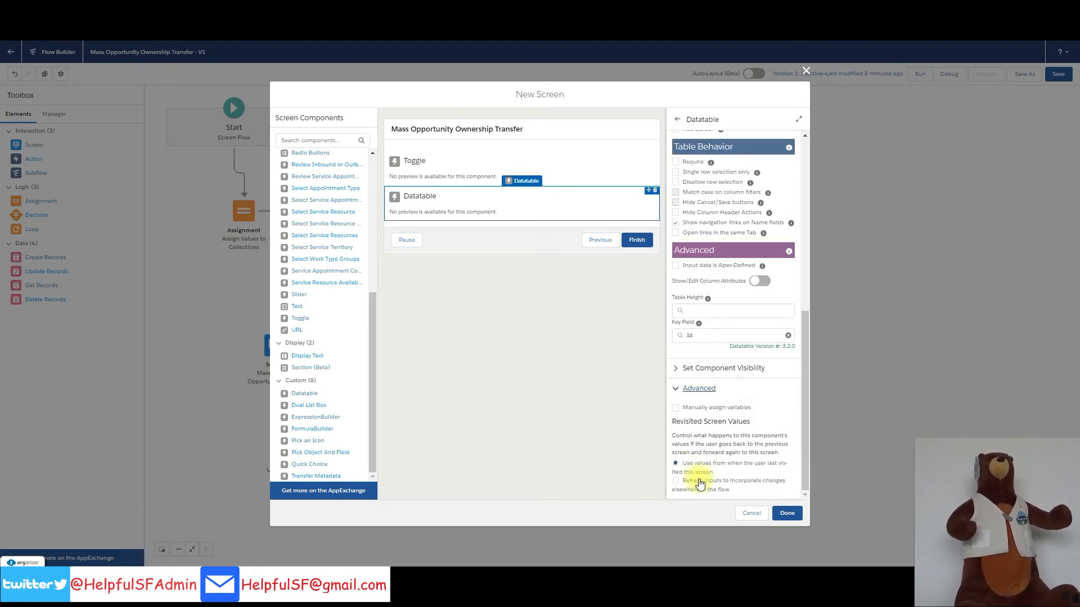
click(675, 407)
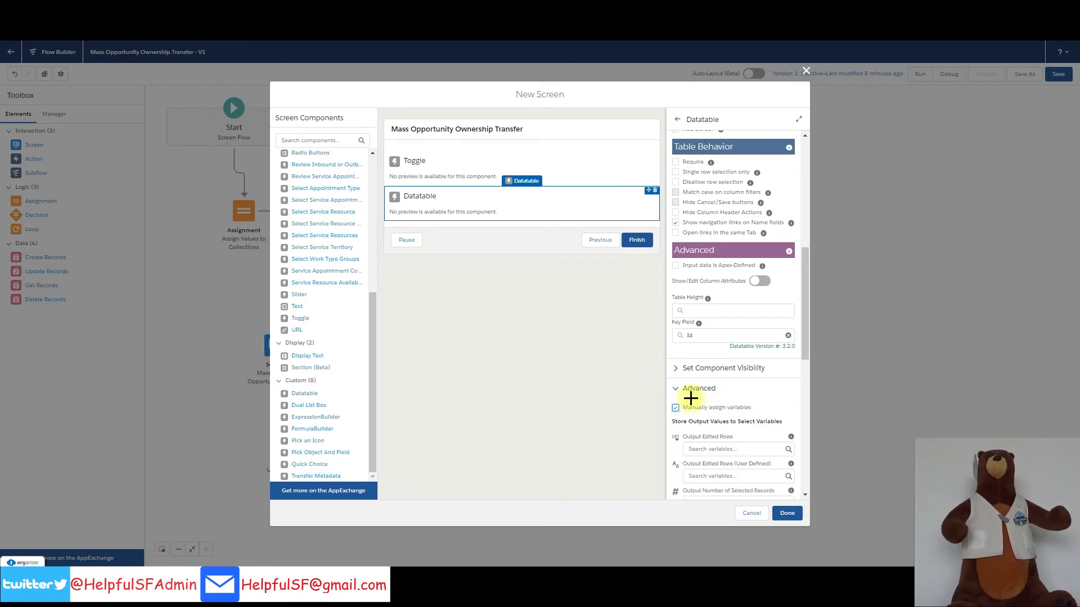
scroll(720, 399, down, 5)
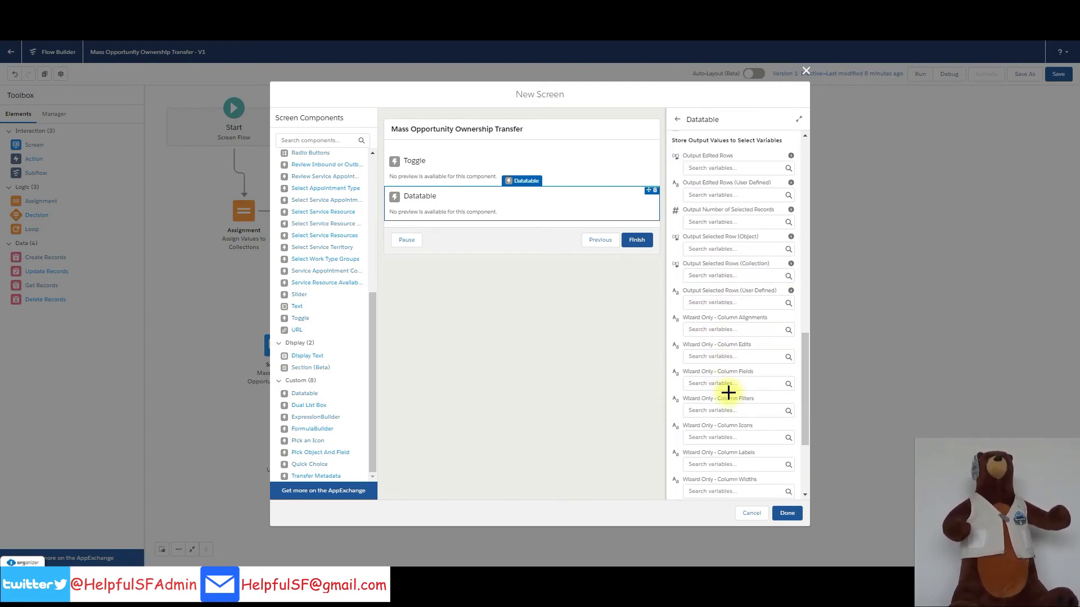
Create a record collection variable SelectedOpportunities for the Opportunity object to store the datatable's Output Selected Rows (Collection).
drag(684, 263, 741, 262)
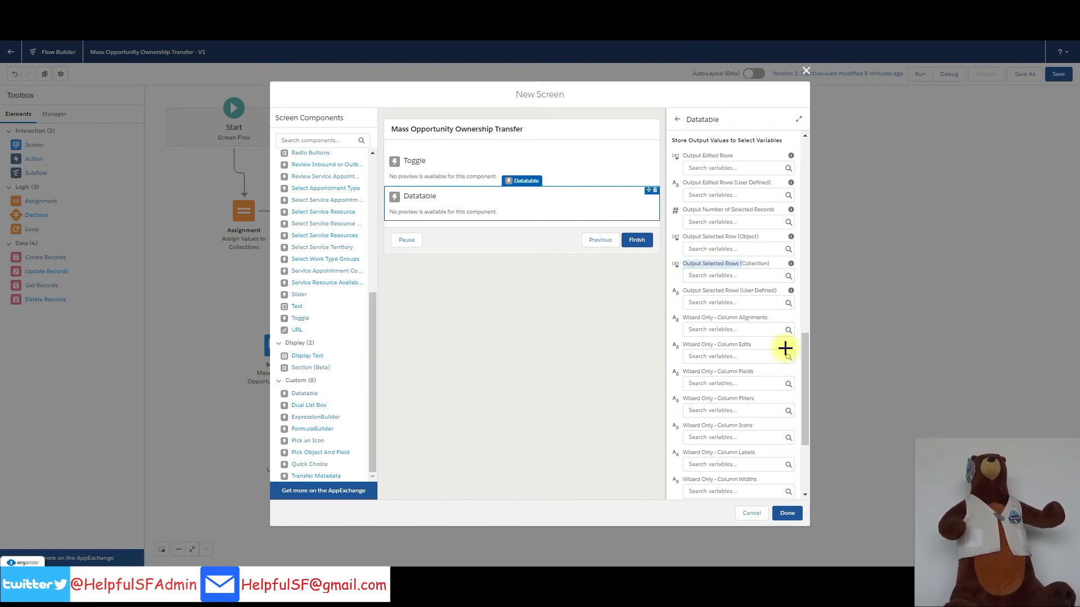
click(722, 276)
click(706, 297)
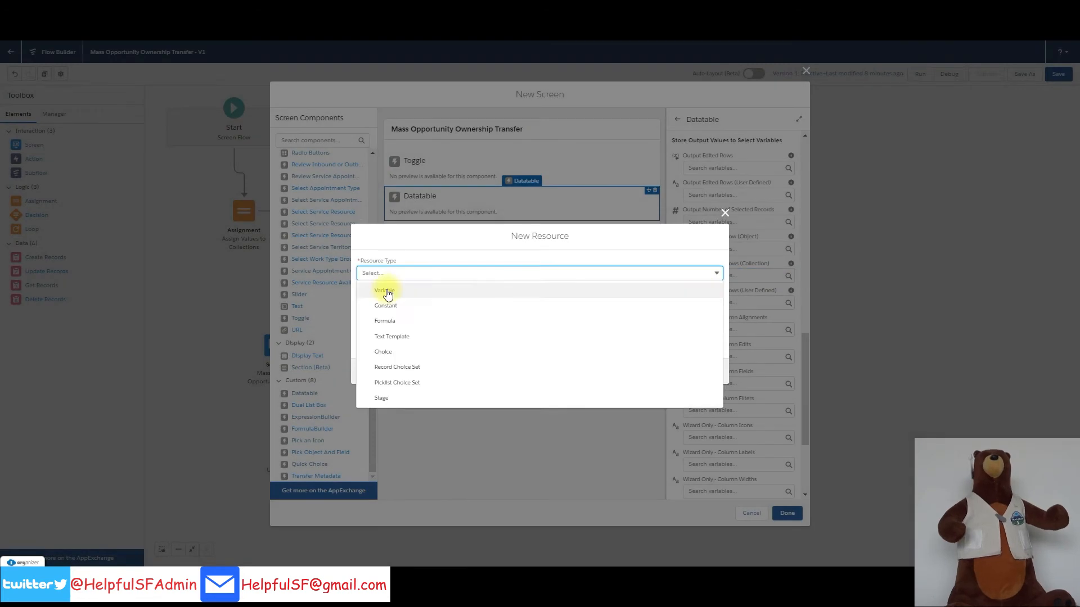
click(387, 287)
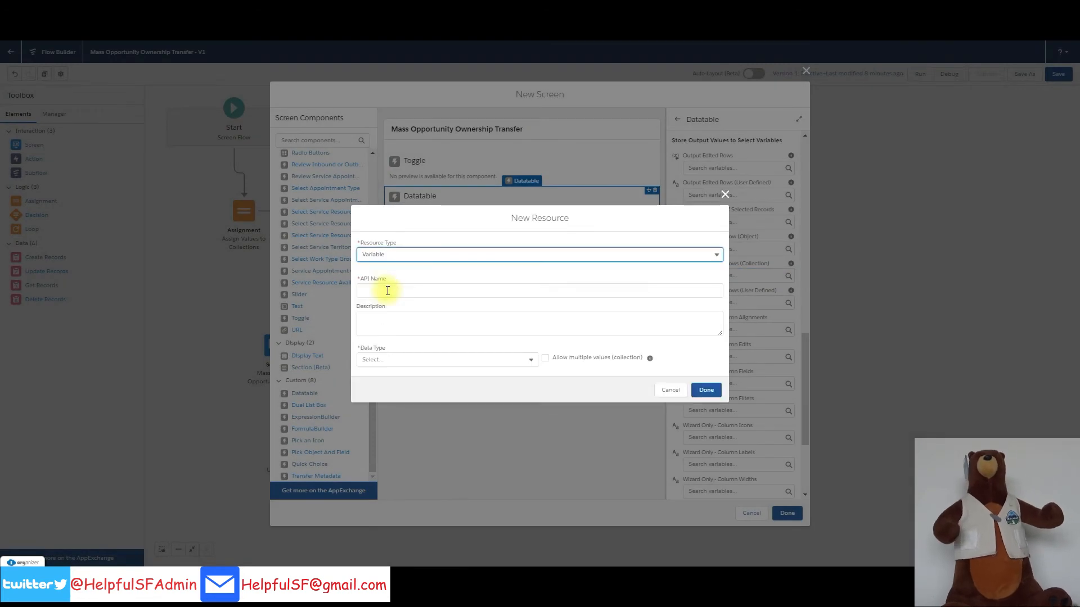
click(387, 290)
text(SelectedOpportunities)
click(411, 363)
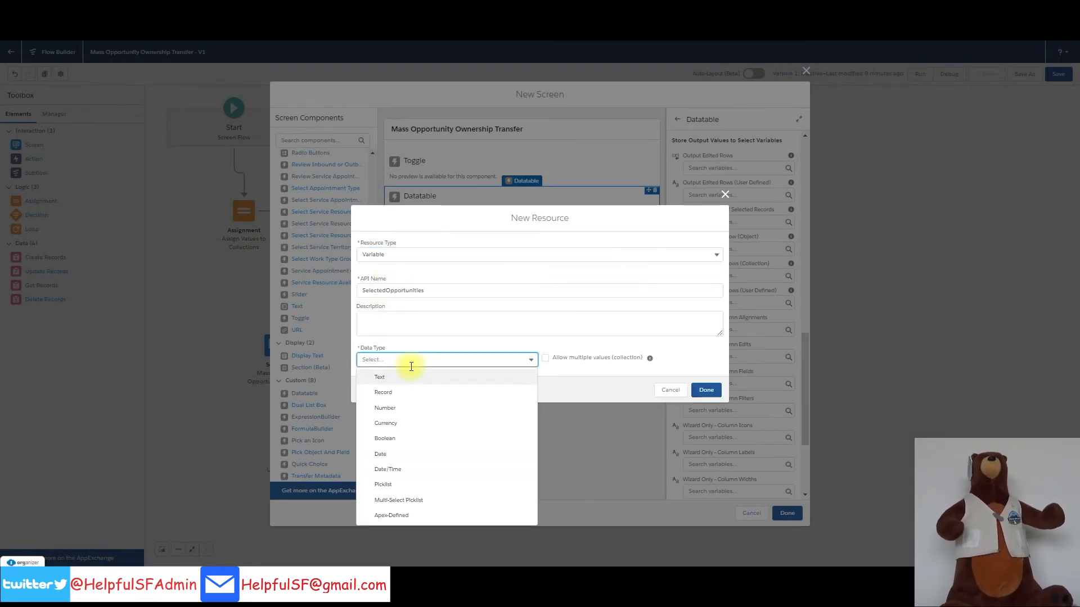
click(388, 393)
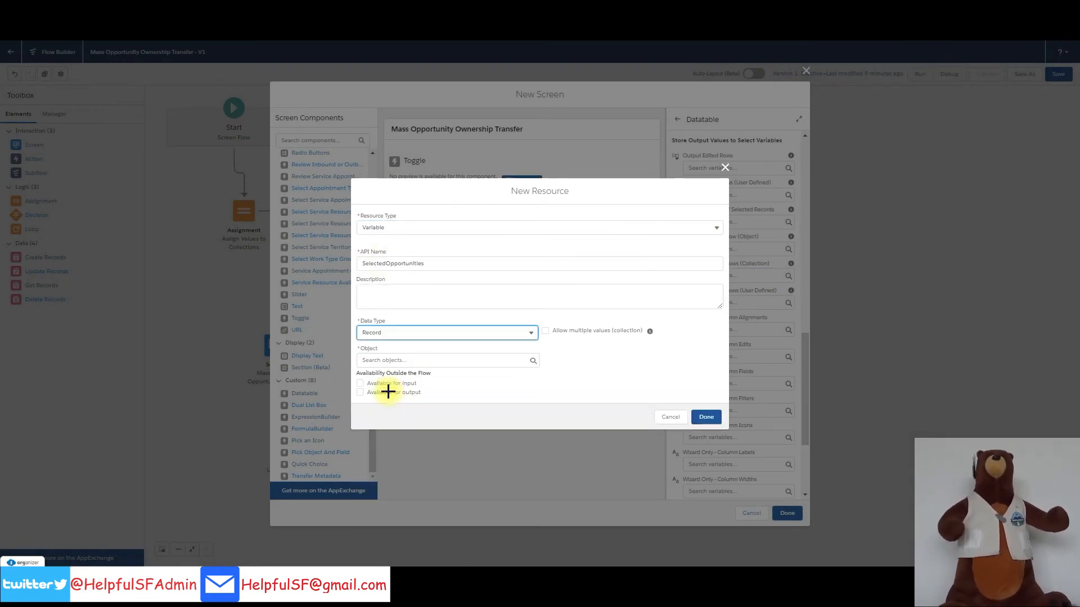
click(546, 330)
click(393, 360)
text(opp)
click(386, 376)
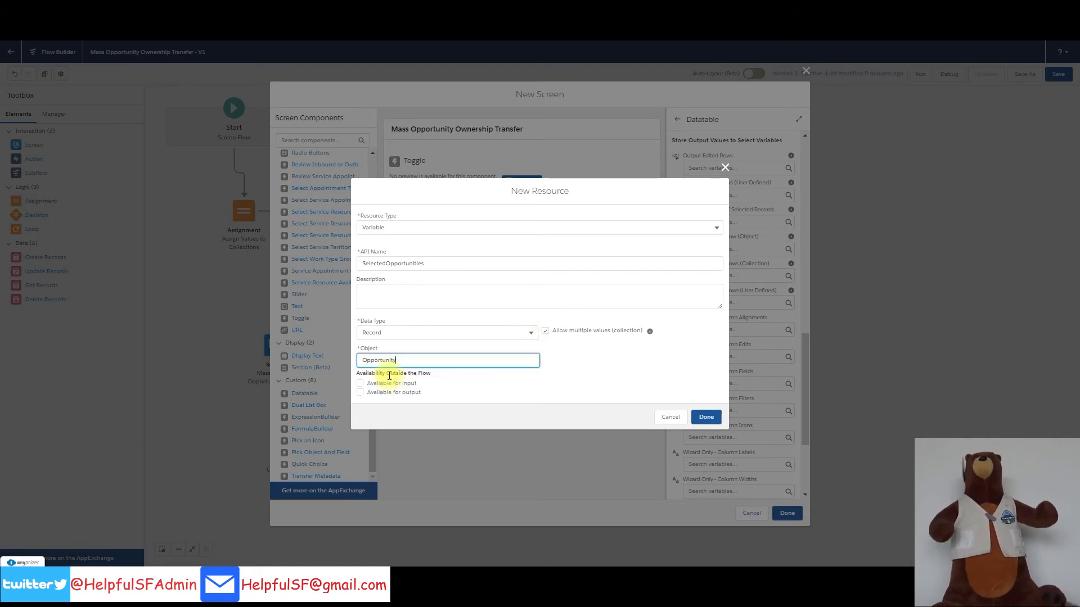
click(720, 419)
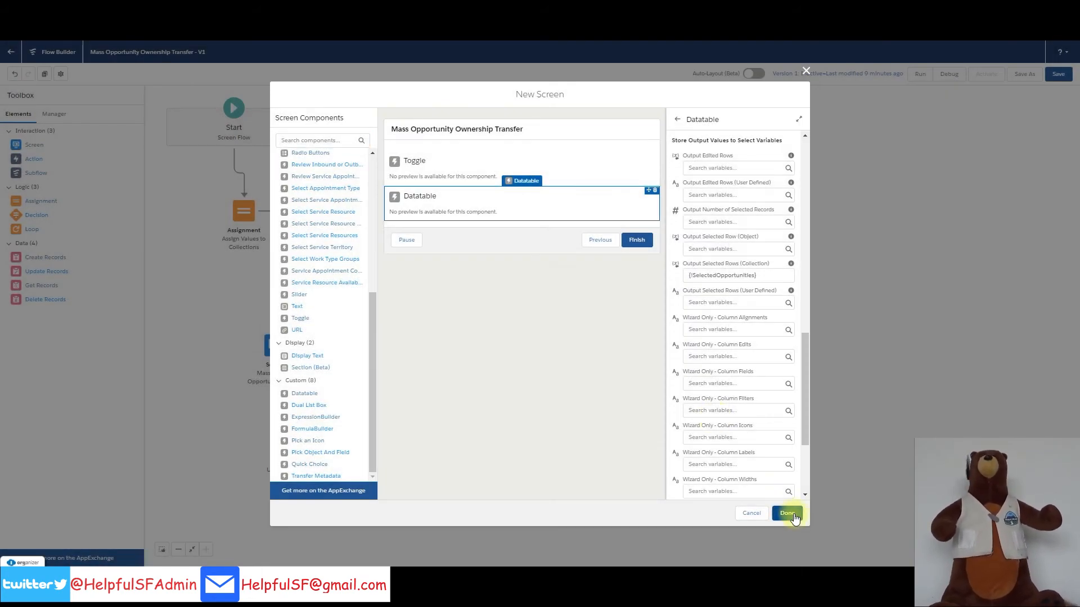
Finish the screen, save the flow, and connect Get Opportunities to the Manual Opportunity Selection screen.
click(788, 513)
click(1057, 75)
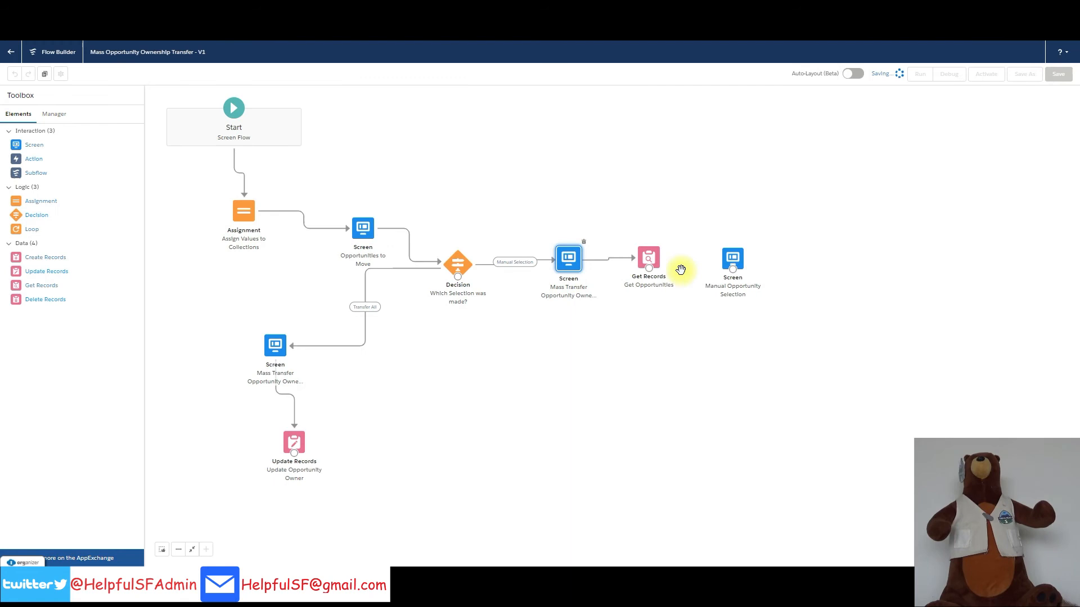
drag(650, 270, 737, 265)
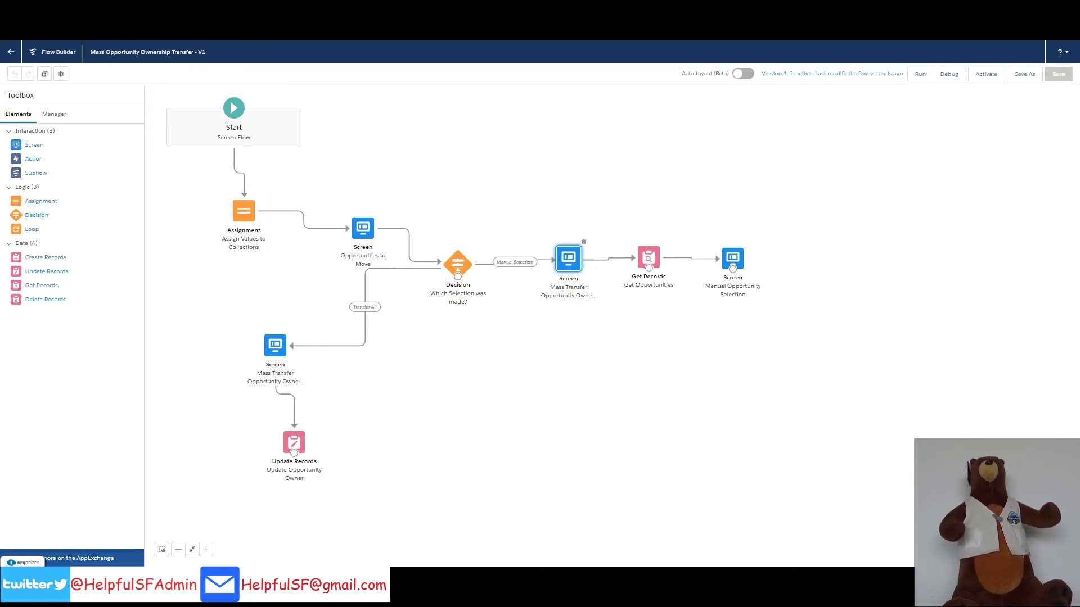
Add a loop labelled Loop Through Selected Opportunities over the SelectedOpportunities collection and connect the Manual Opportunity Selection screen to it.
drag(20, 229, 792, 302)
text(Loop Through Selected Opportunities)
key(Tab)
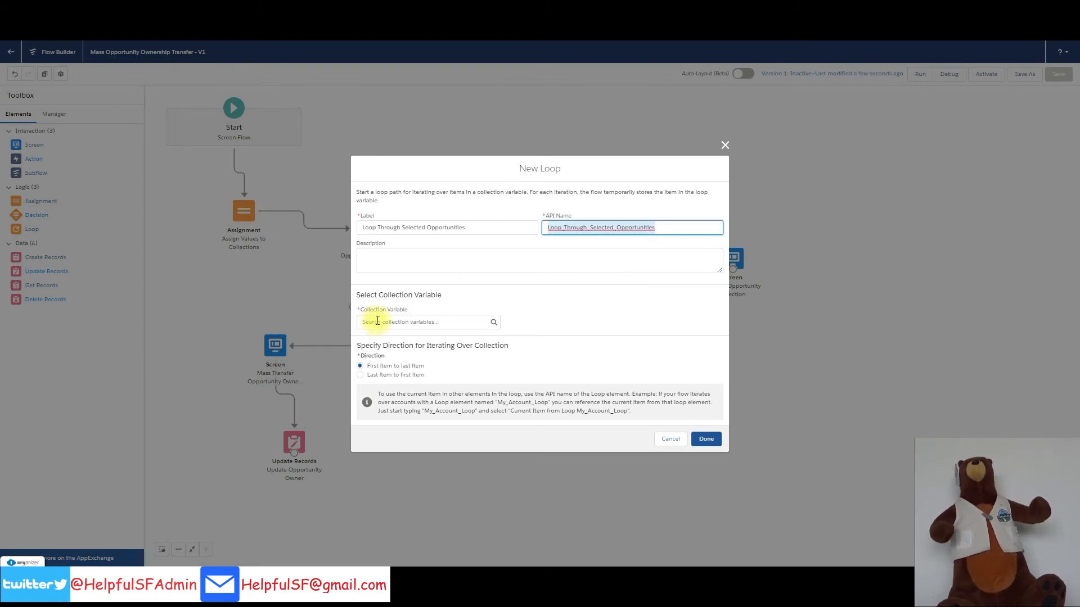
click(377, 321)
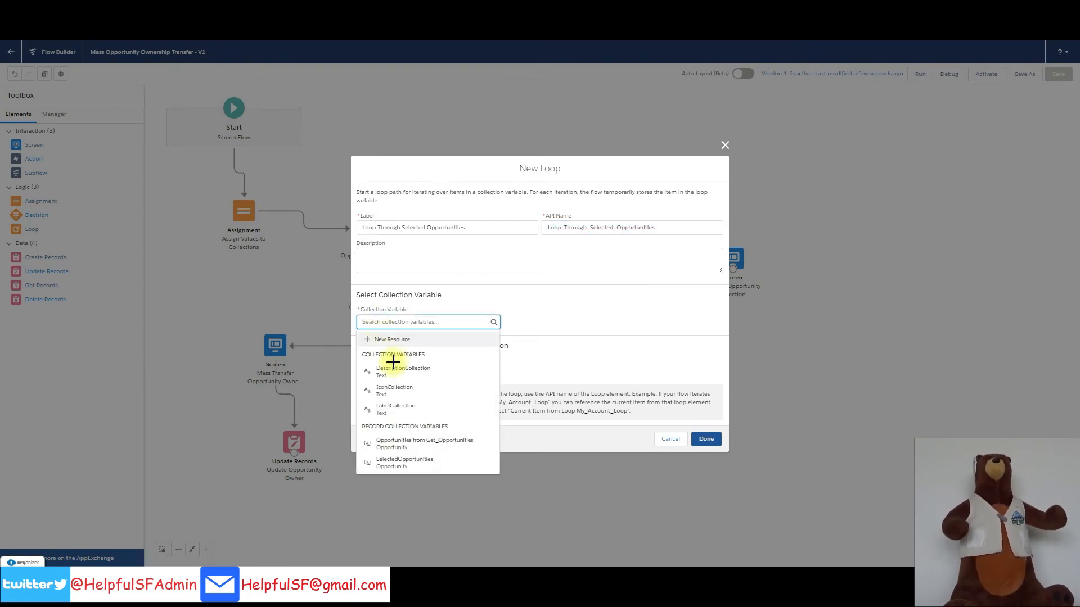
click(393, 463)
click(705, 438)
drag(732, 269, 802, 290)
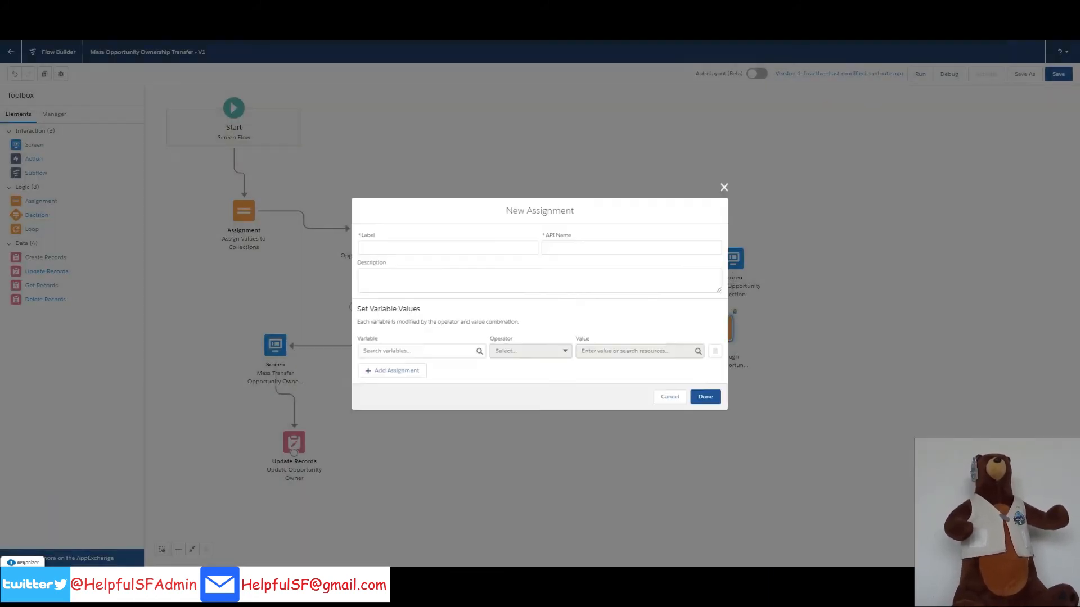
Label the assignment Assign Opportunity to Record and create a single record variable OpportunityRecord for the Opportunity object.
click(435, 354)
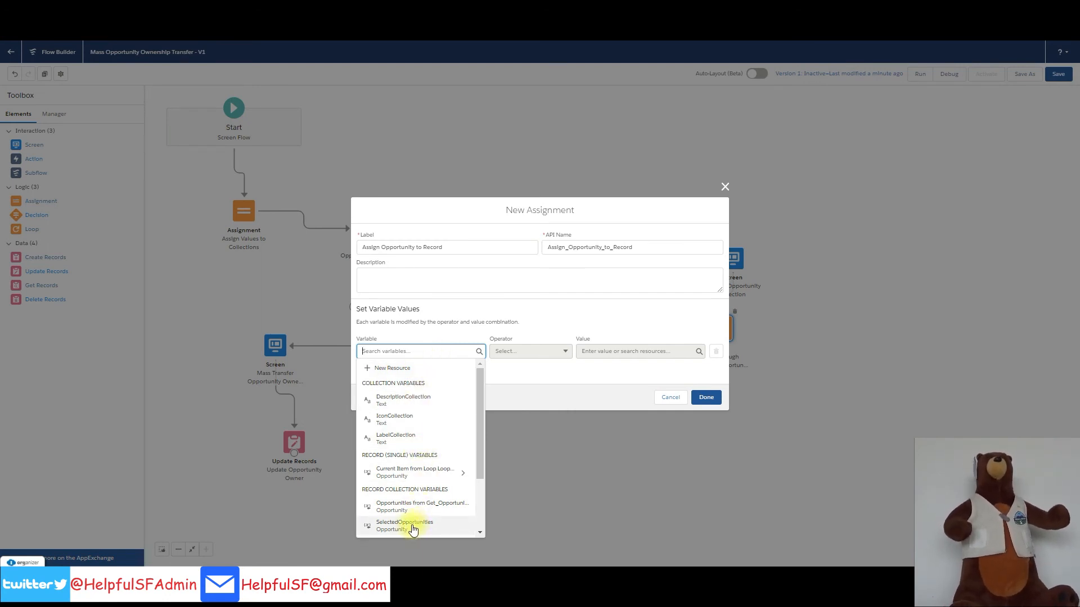
scroll(429, 433, down, 2)
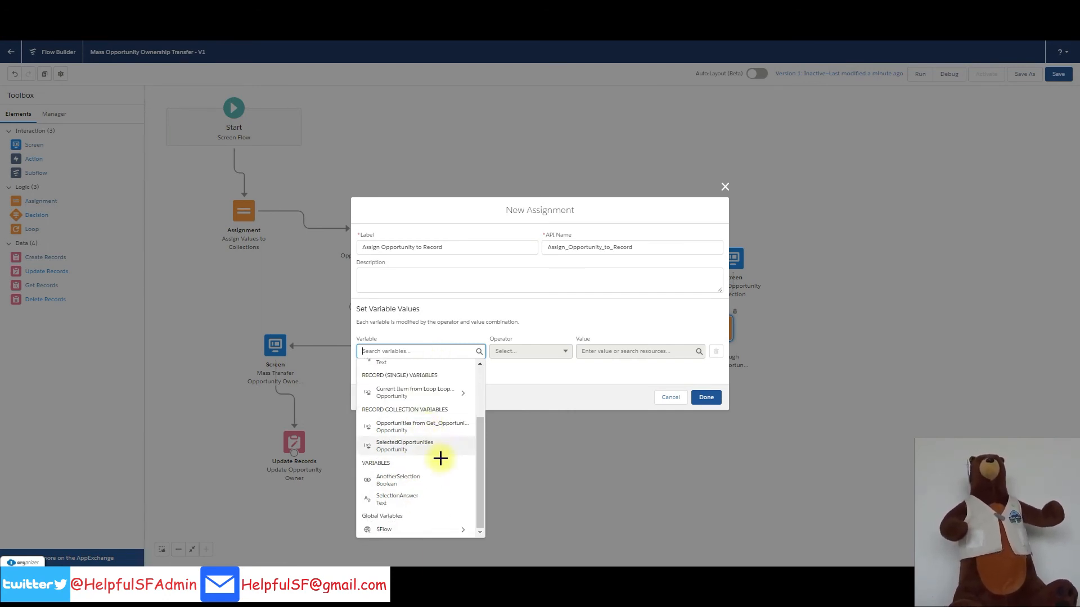
scroll(436, 450, up, 2)
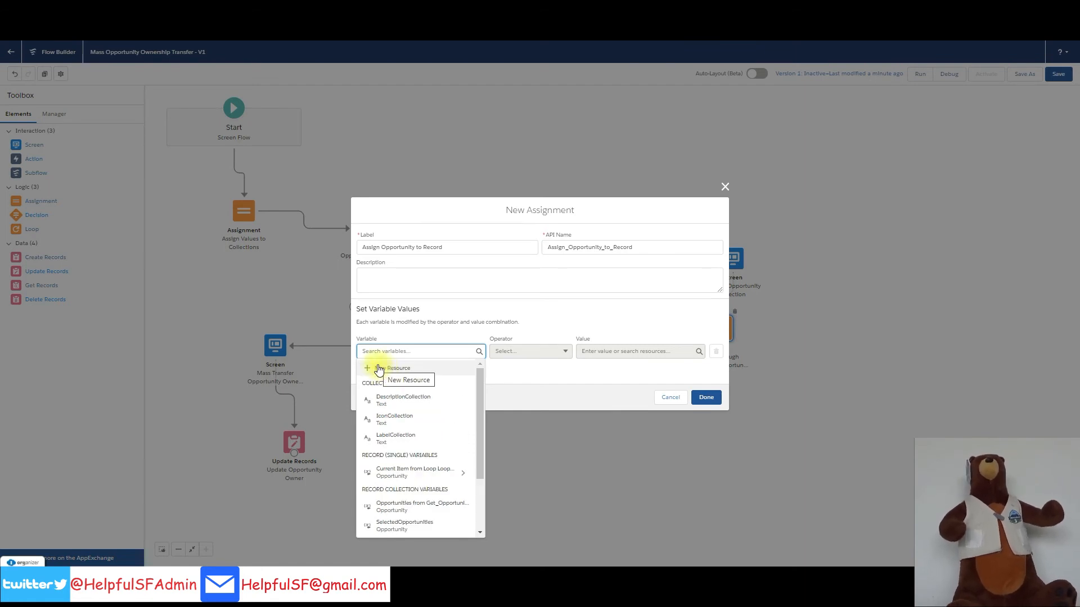
click(379, 368)
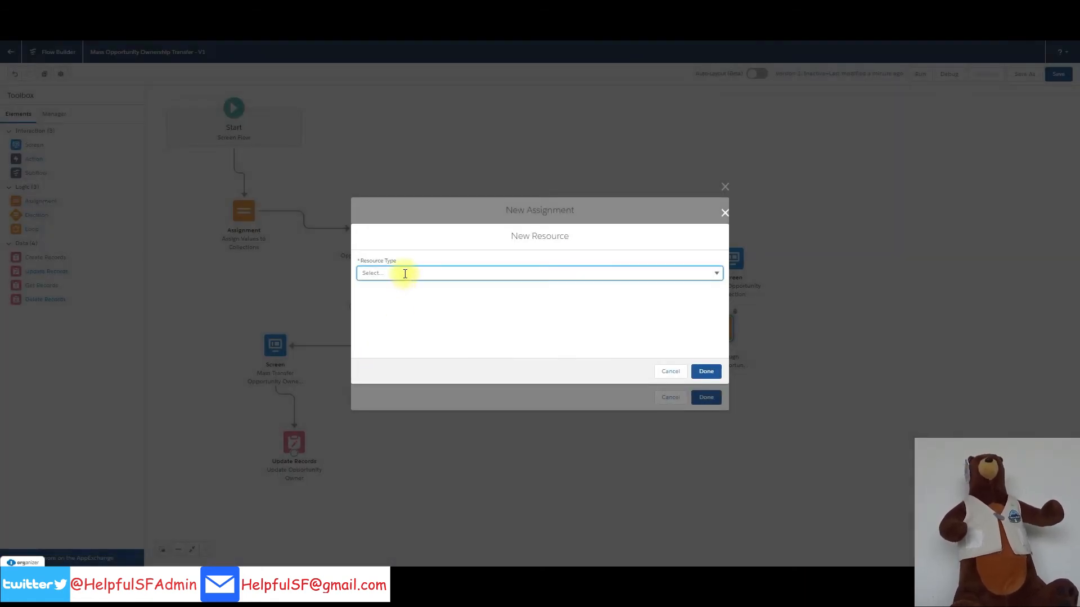
click(405, 273)
click(390, 291)
text(OpportunityRecord)
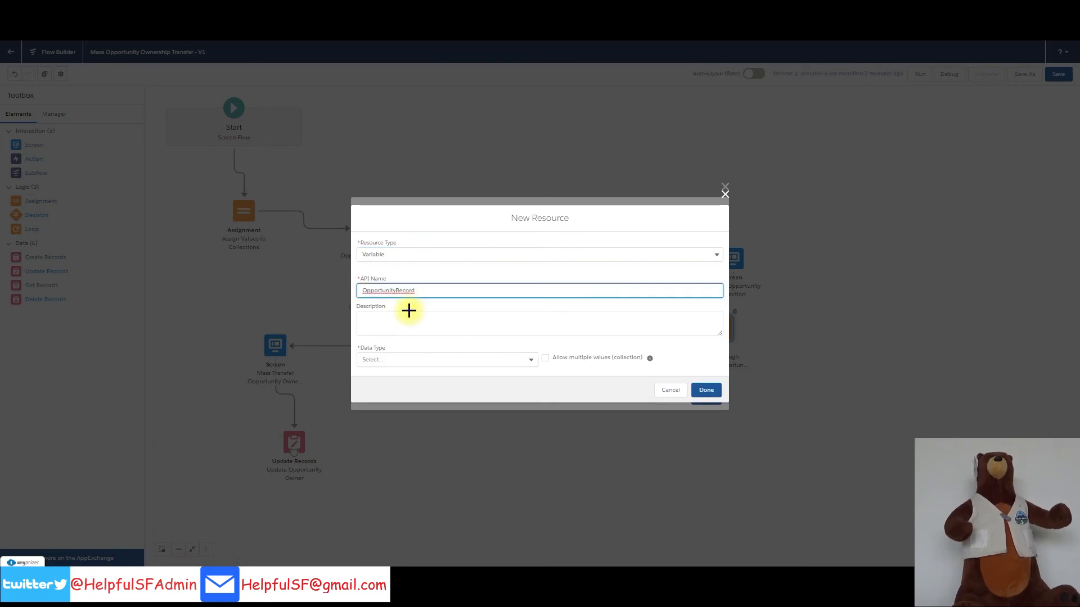
click(398, 360)
click(386, 393)
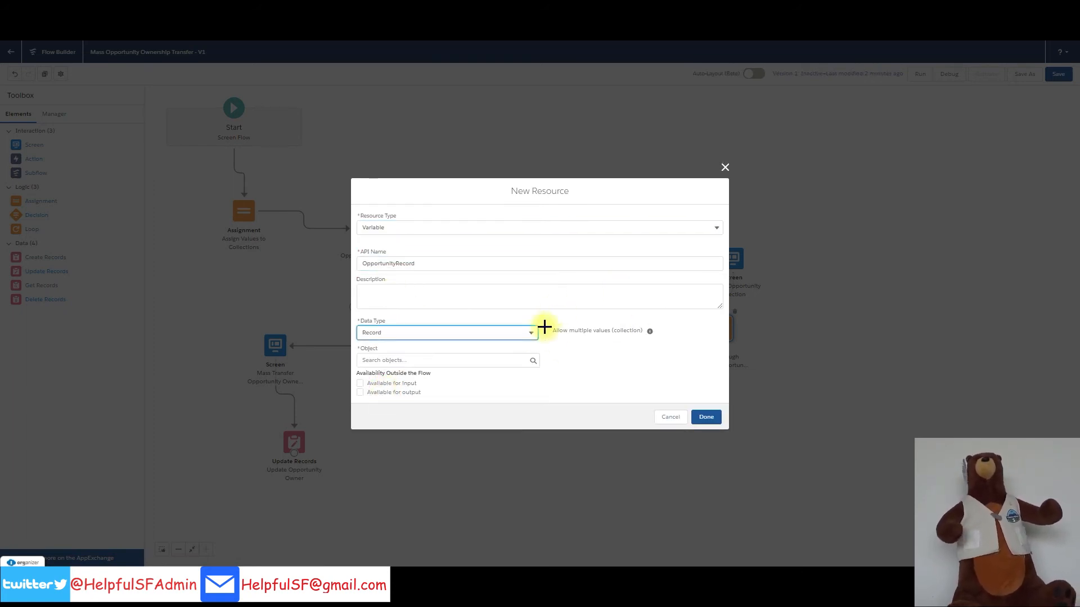
click(373, 360)
text(opp)
click(384, 380)
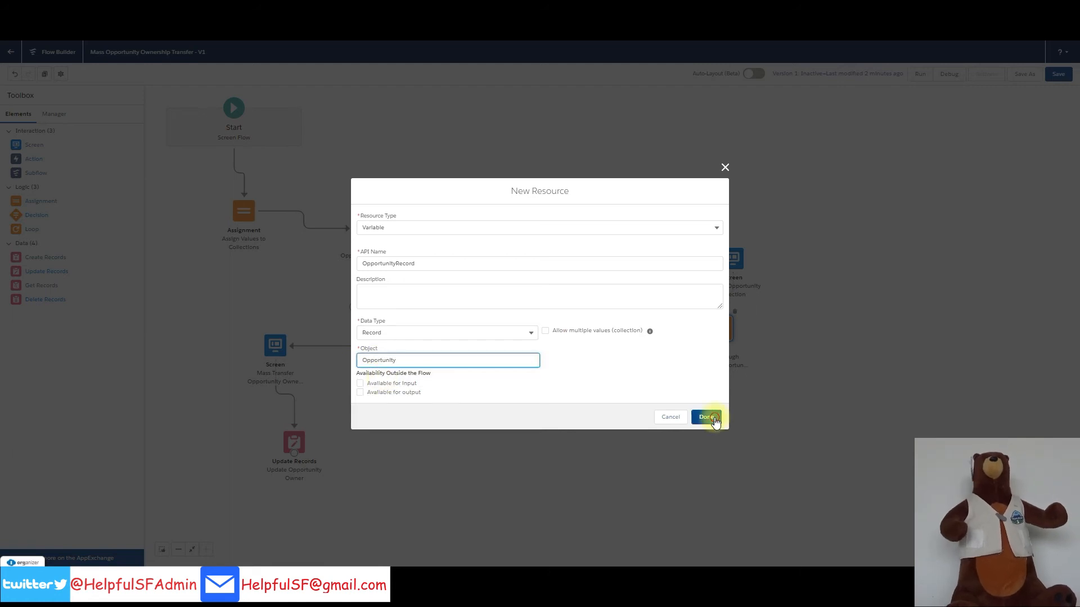
click(705, 417)
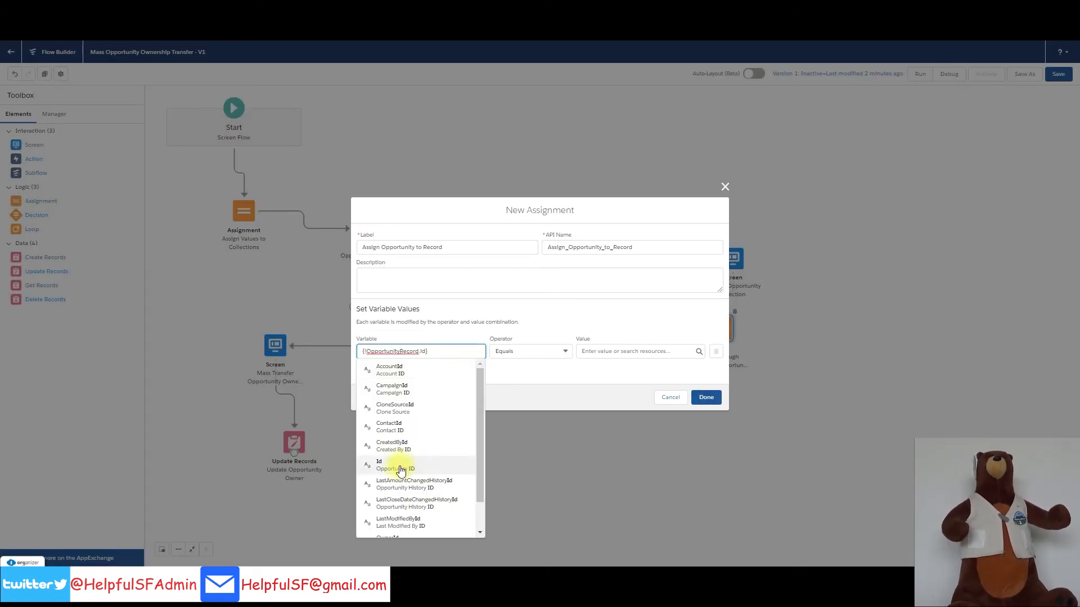
Set OpportunityRecord's Opportunity ID to the current loop item's Id and its Owner ID to Updated_Owner_Manual.
click(424, 421)
click(623, 352)
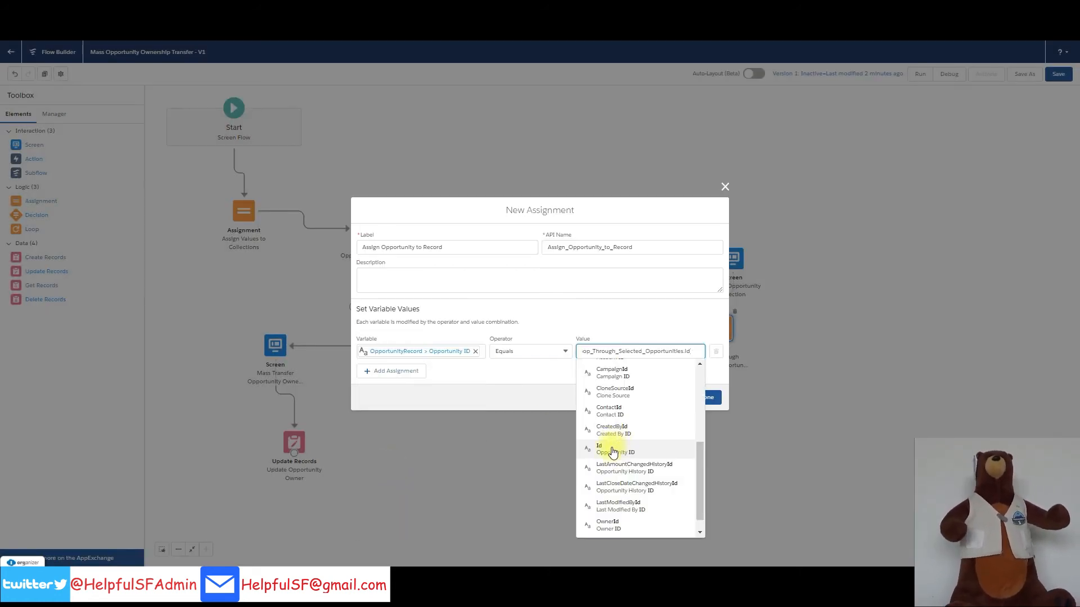
click(611, 450)
click(407, 369)
click(407, 368)
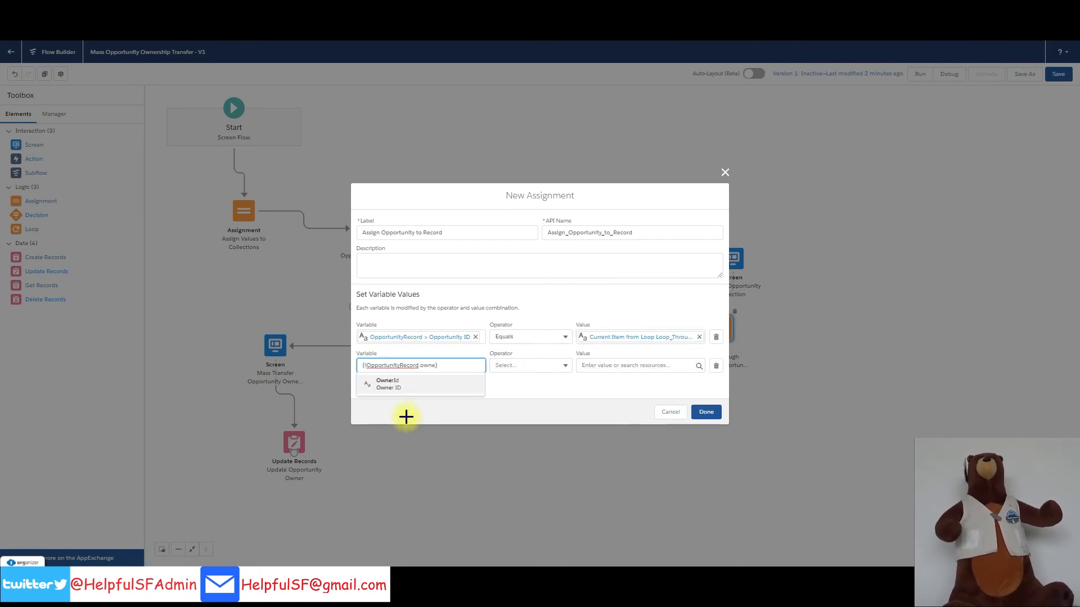
click(396, 391)
click(596, 365)
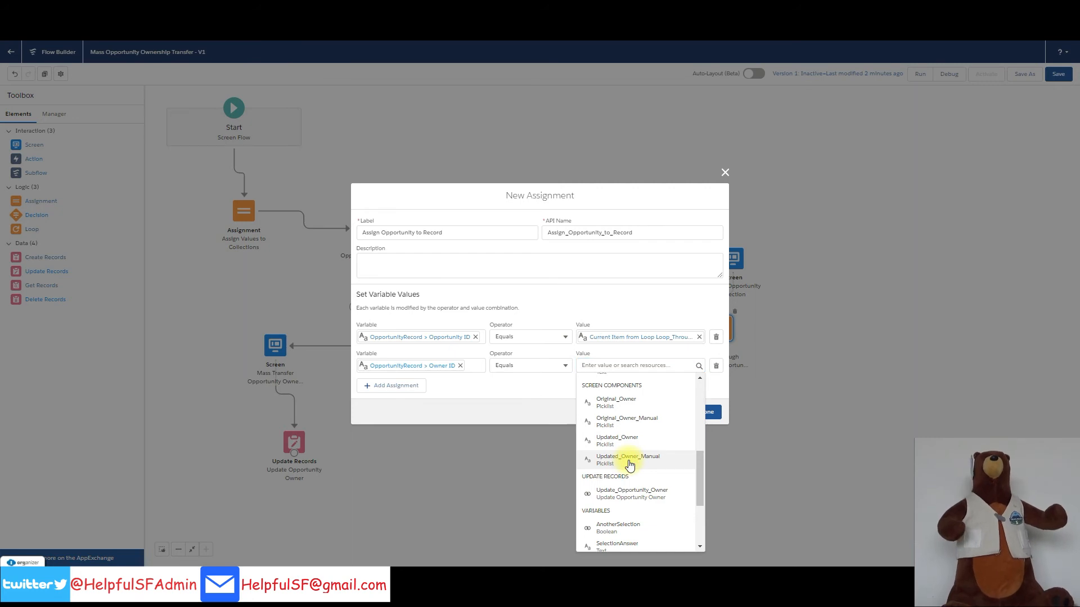
click(628, 461)
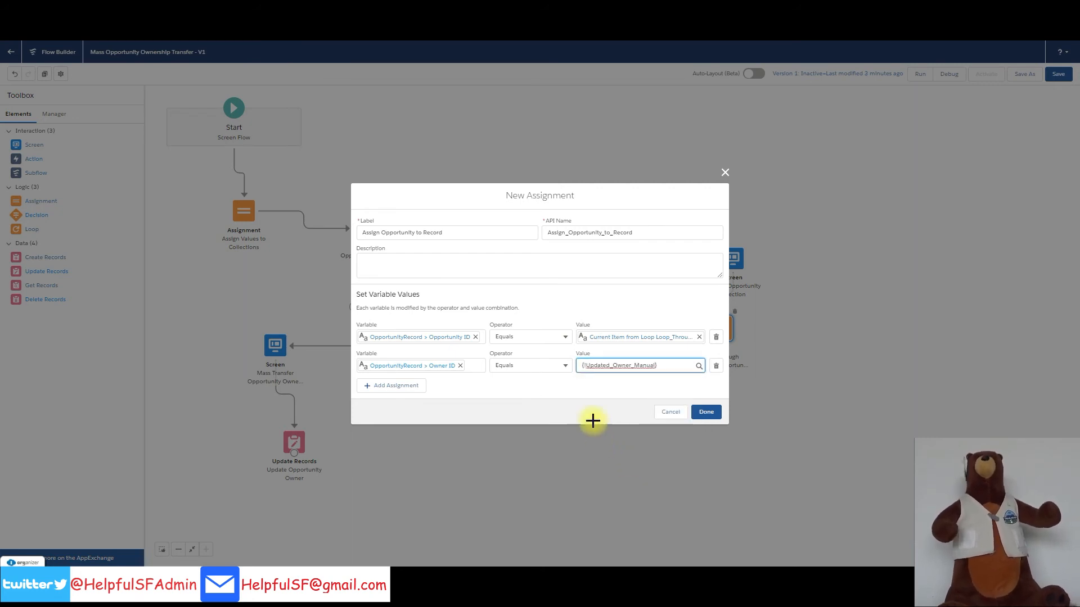
Finish the assignment and connect the loop to Assign Opportunity to Record for each item in the collection.
click(702, 411)
drag(720, 340, 806, 326)
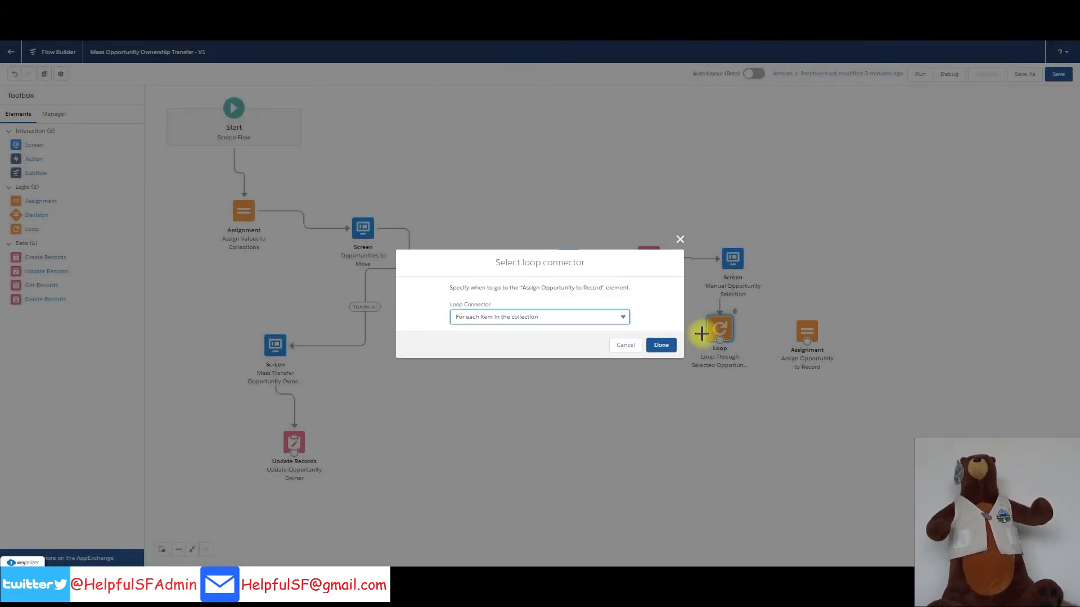
click(657, 343)
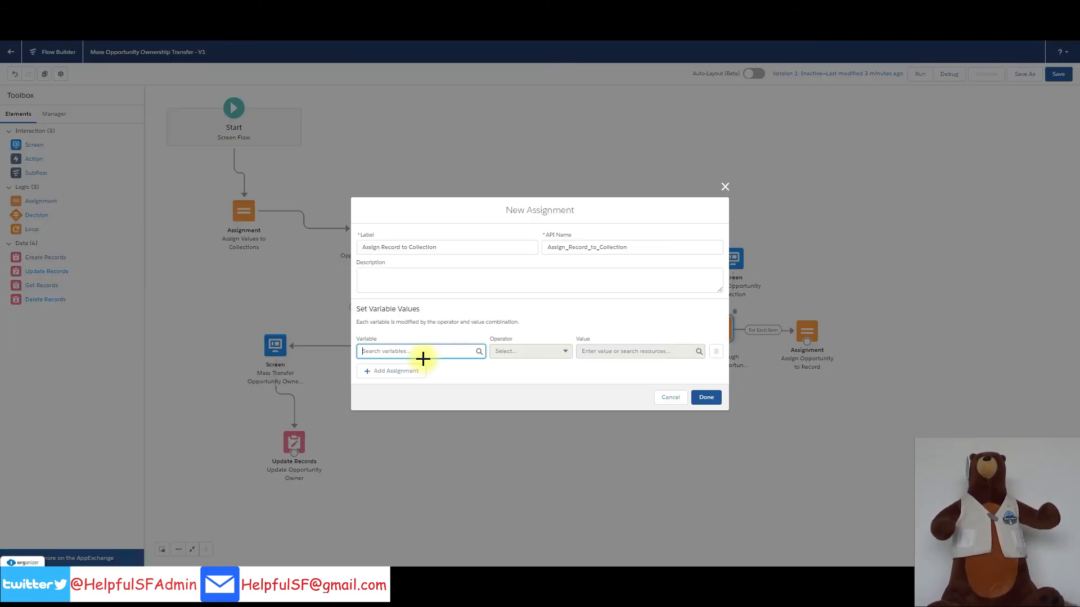
In an Assign Record to Collection assignment, add OpportunityRecord to a new Opportunity record collection variable OpportunityCollection, and connect the assignment back to the loop.
click(420, 352)
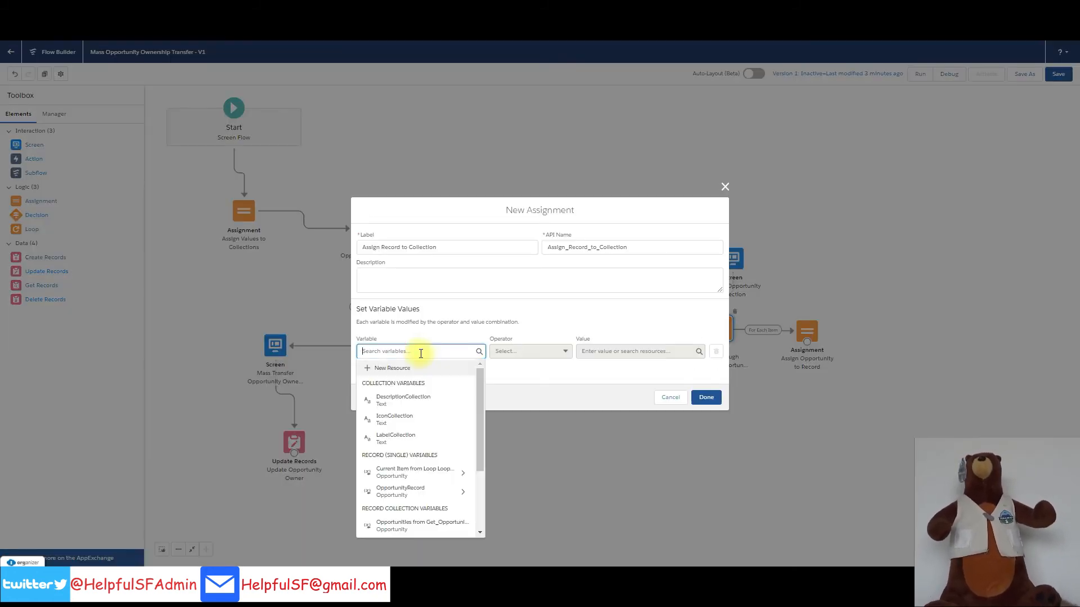
click(385, 369)
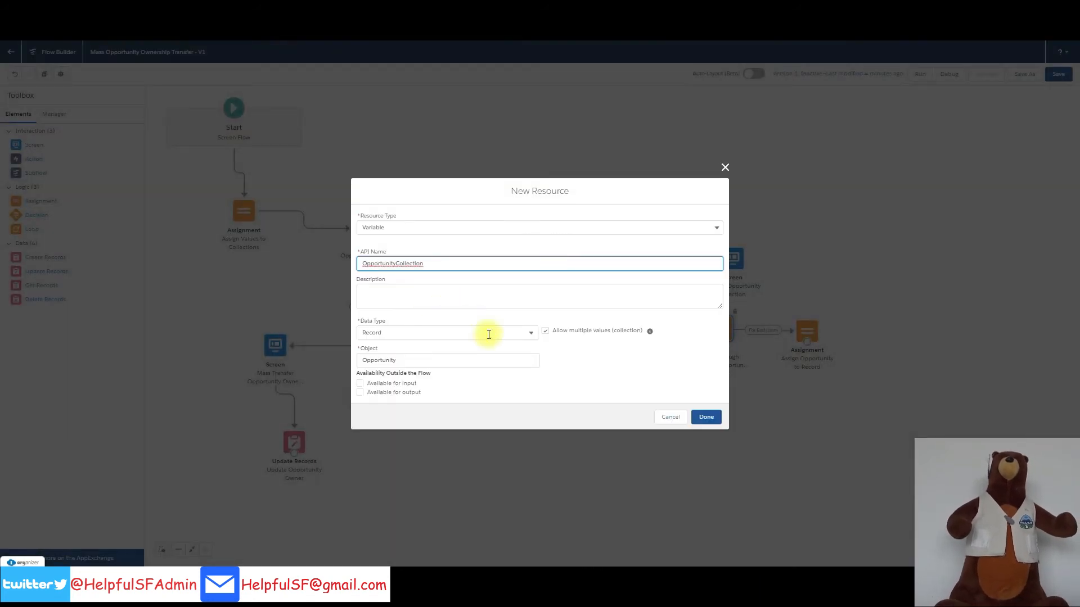
click(513, 351)
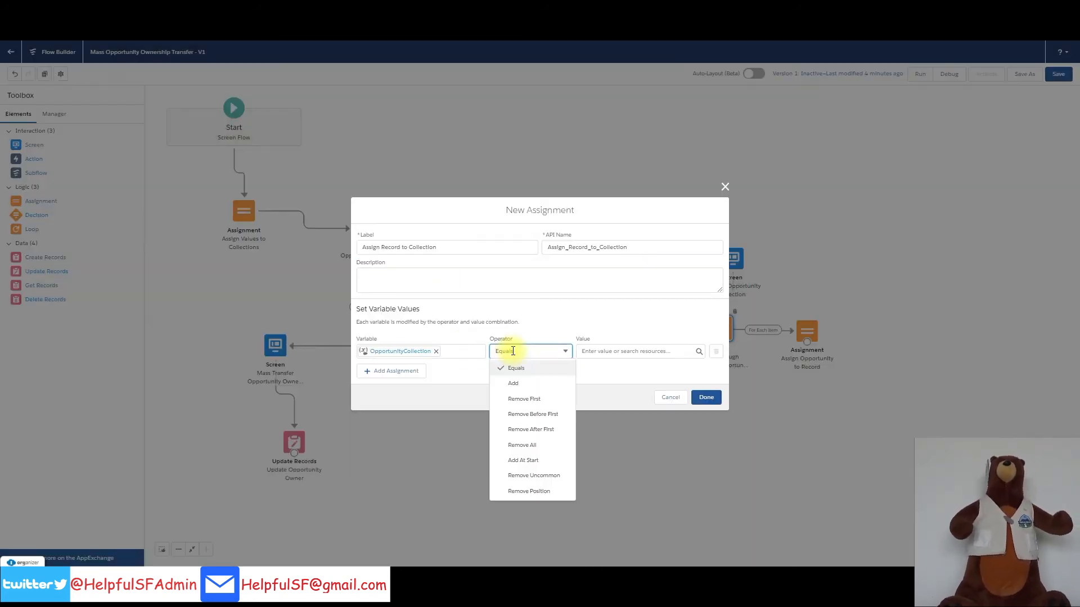
click(514, 382)
click(603, 352)
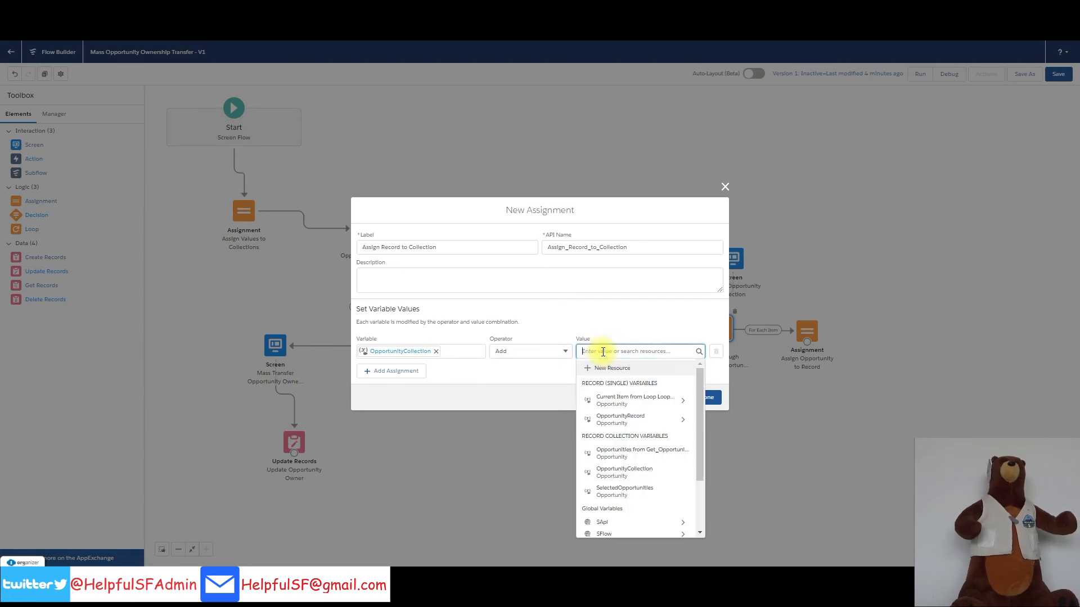
click(611, 419)
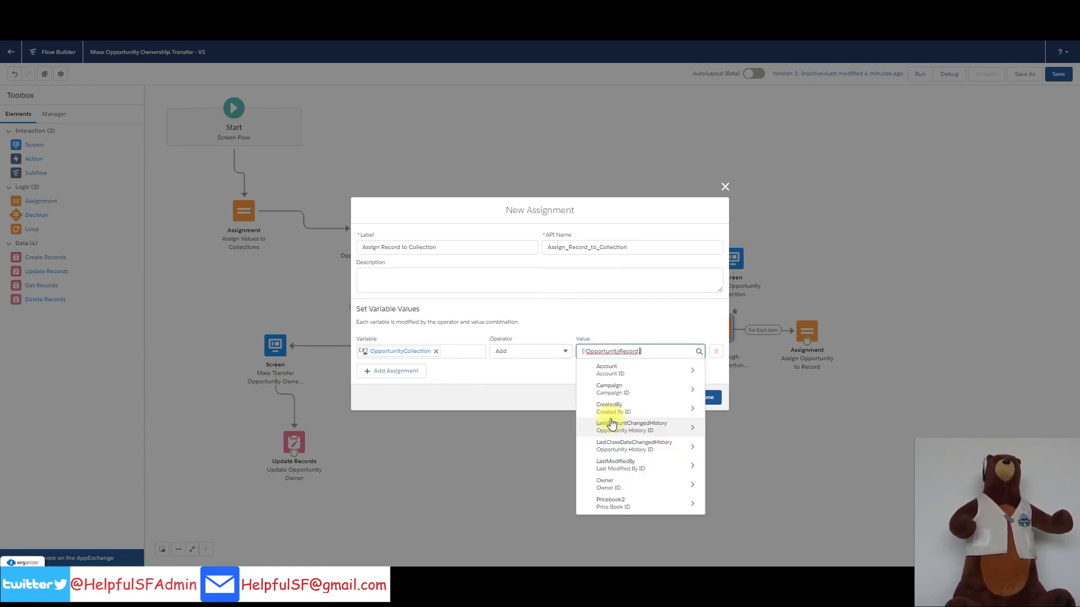
key(BackSpace)
click(649, 329)
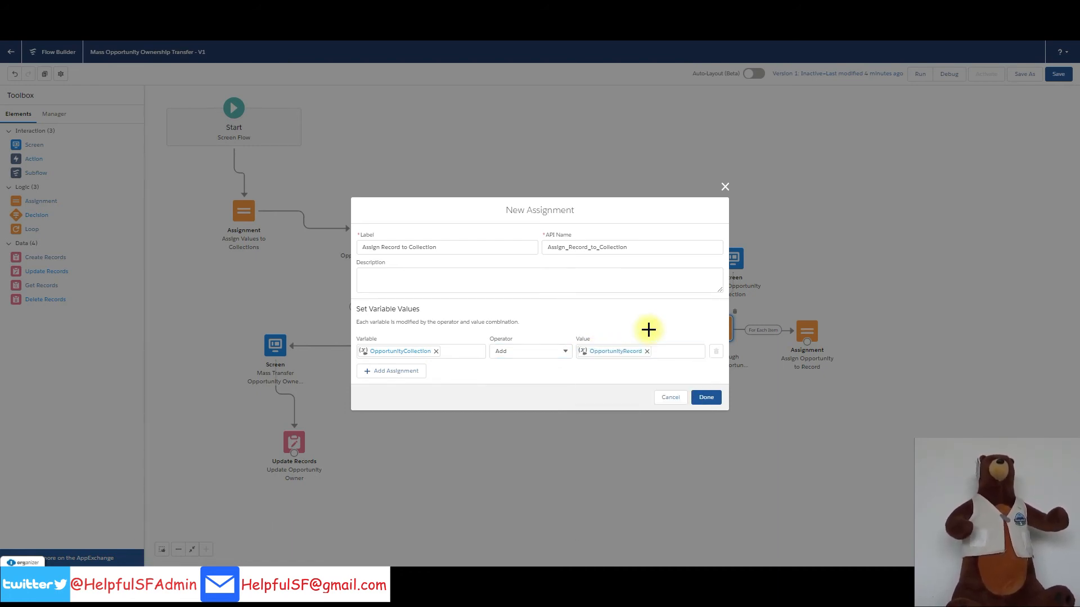
click(706, 397)
drag(808, 416, 677, 344)
Add an Update Records element labelled Update Opportunities that uses OpportunityCollection, and connect the loop to it for after the last item.
drag(37, 275, 667, 423)
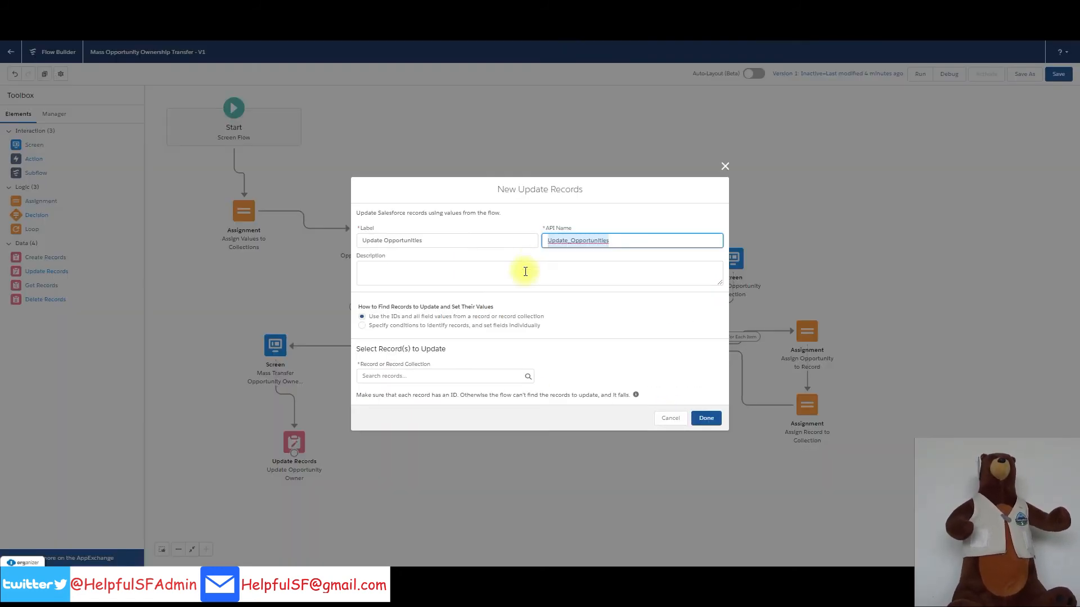
click(388, 375)
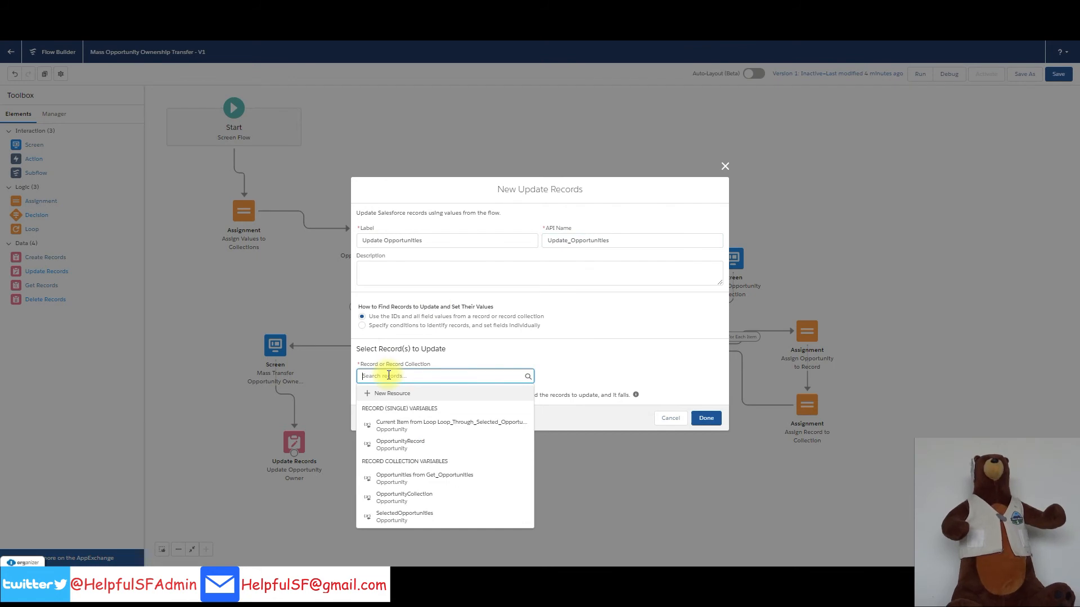
click(393, 496)
click(707, 418)
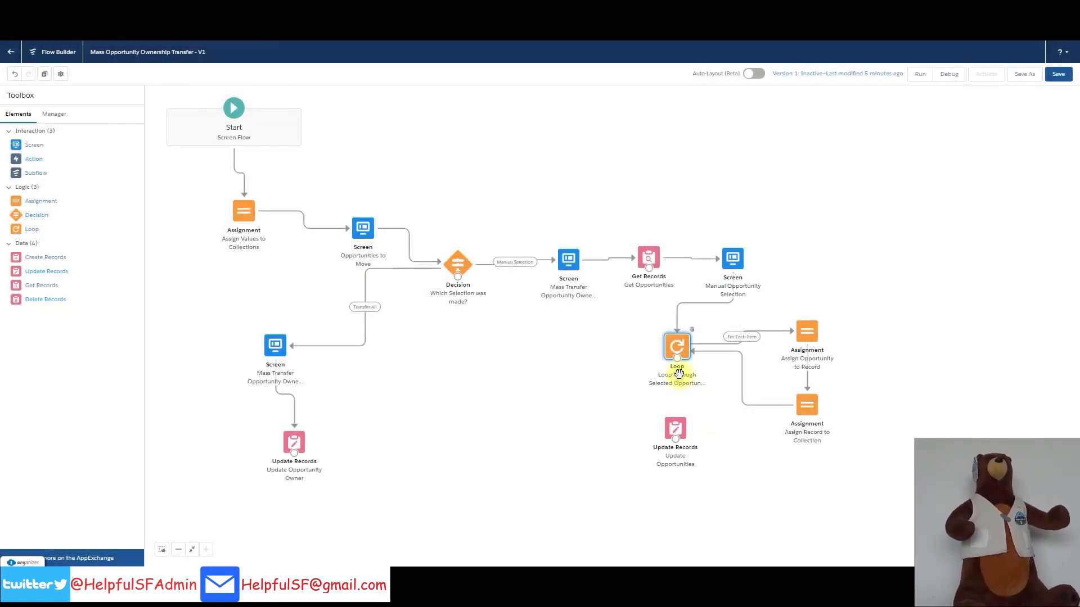
drag(677, 358, 677, 430)
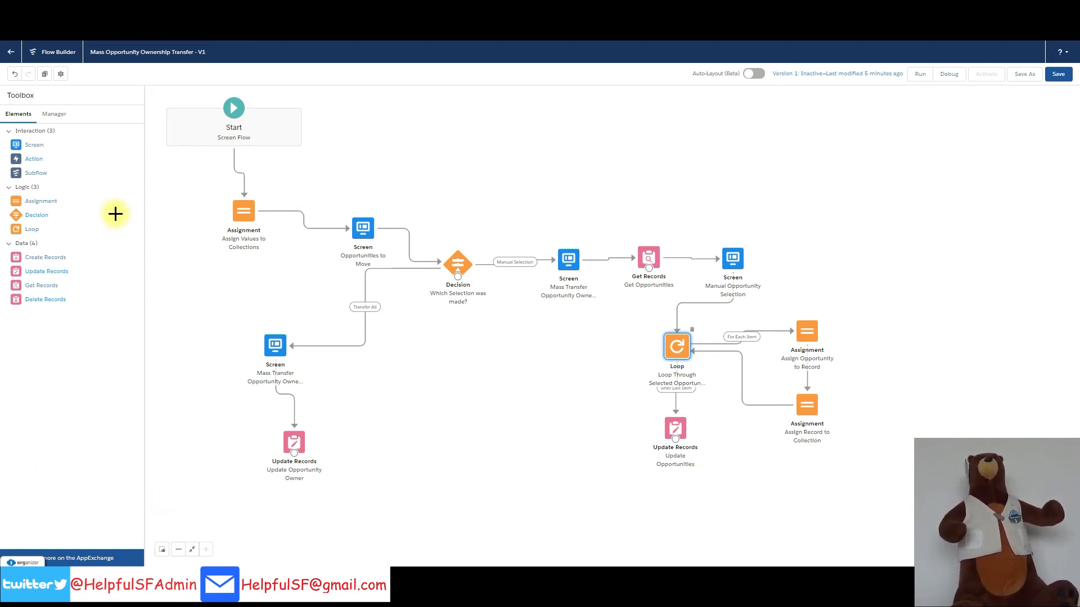
Add a decision labelled Run another Opportunity Transfer? with a Yes outcome when AnotherSelection equals True and a No default outcome.
drag(25, 215, 560, 416)
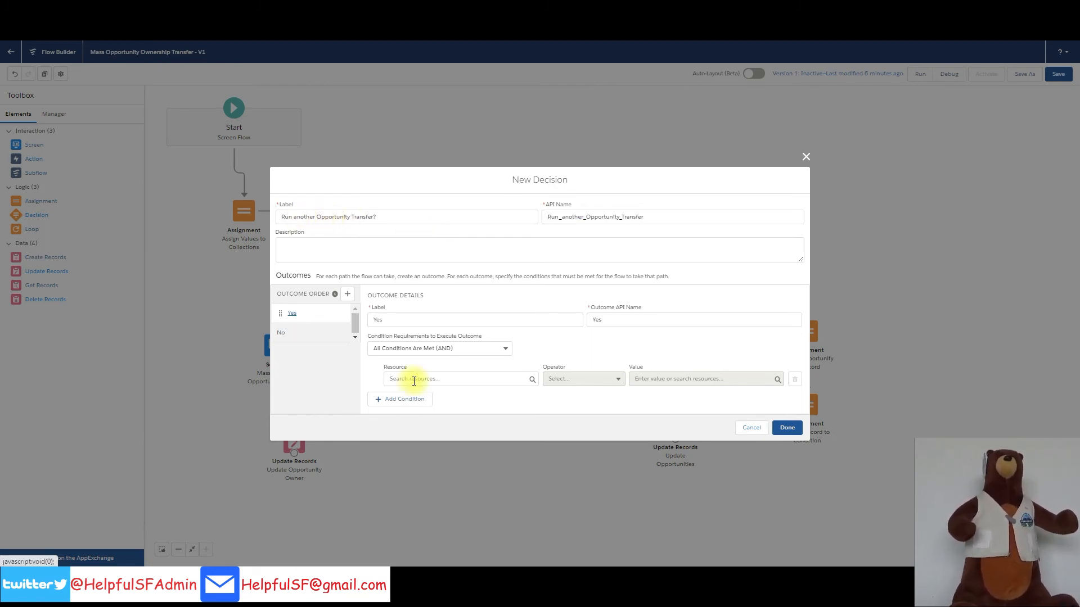
click(414, 381)
scroll(477, 489, down, 5)
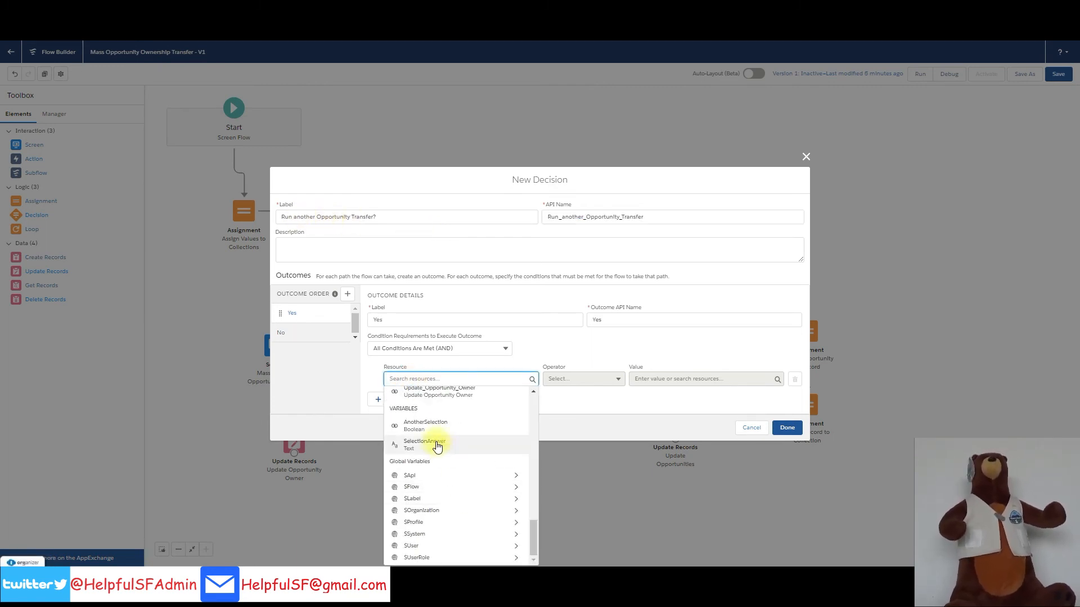
click(419, 426)
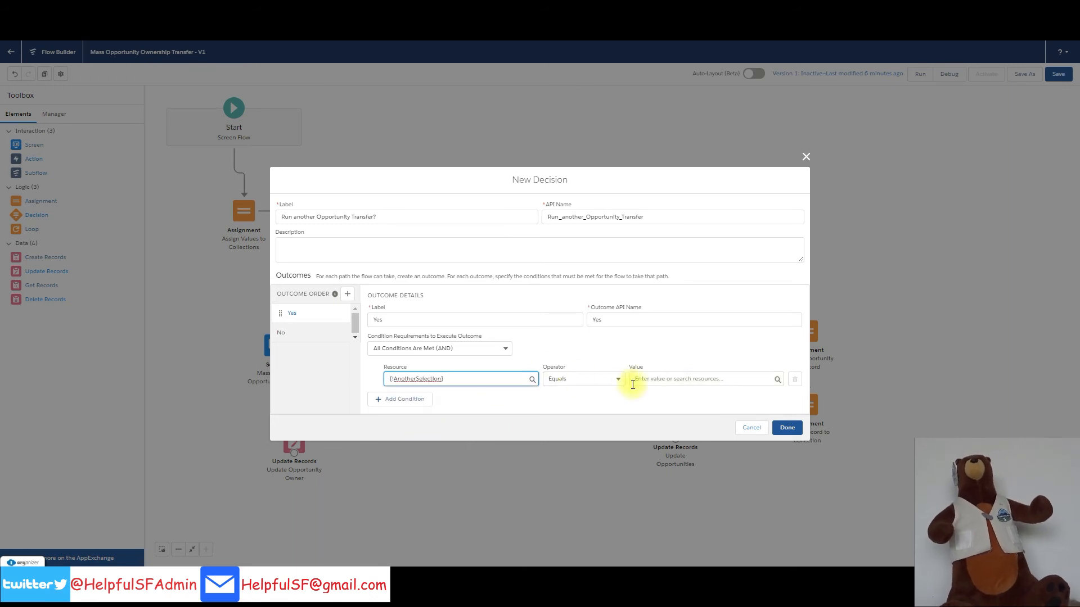
click(651, 379)
click(674, 418)
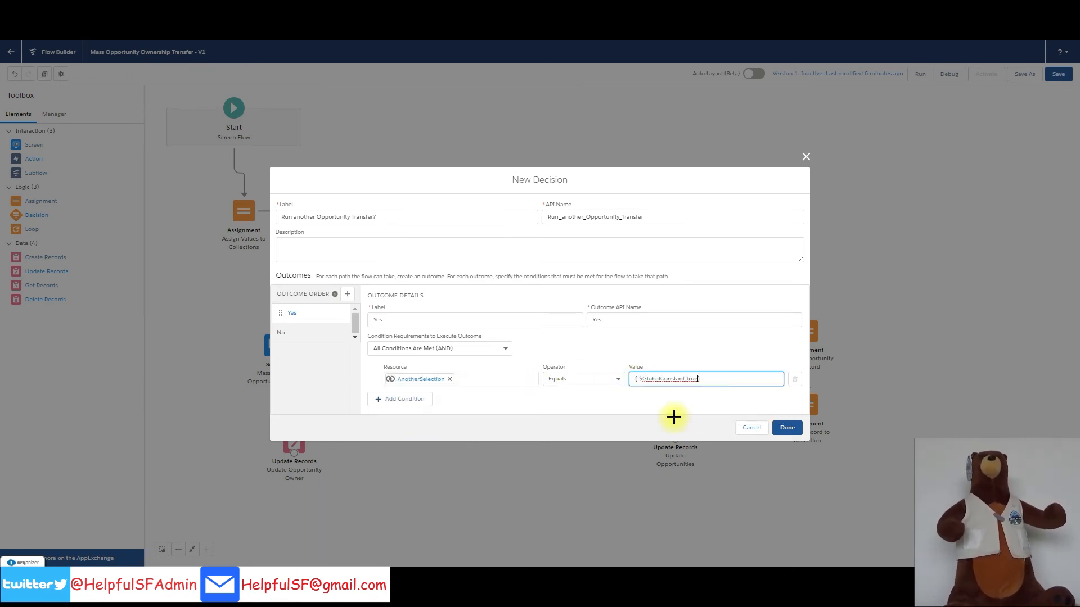
Connect Update Opportunities to the new decision and route its Yes outcome back to the Mass Transfer Opportunity Owner Screen Manual screen.
drag(676, 439, 575, 423)
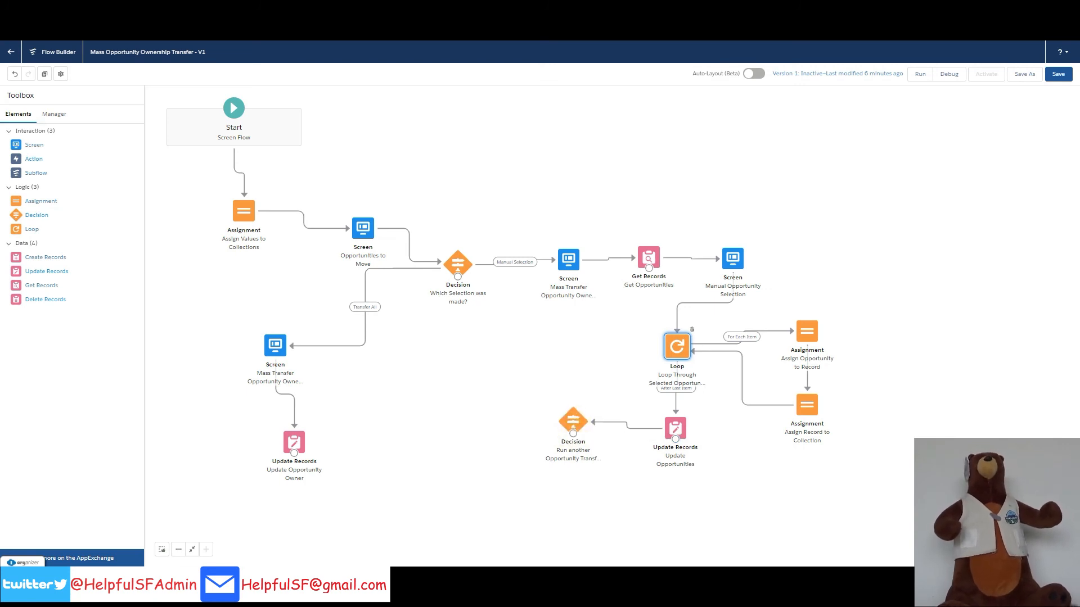
drag(572, 436, 567, 261)
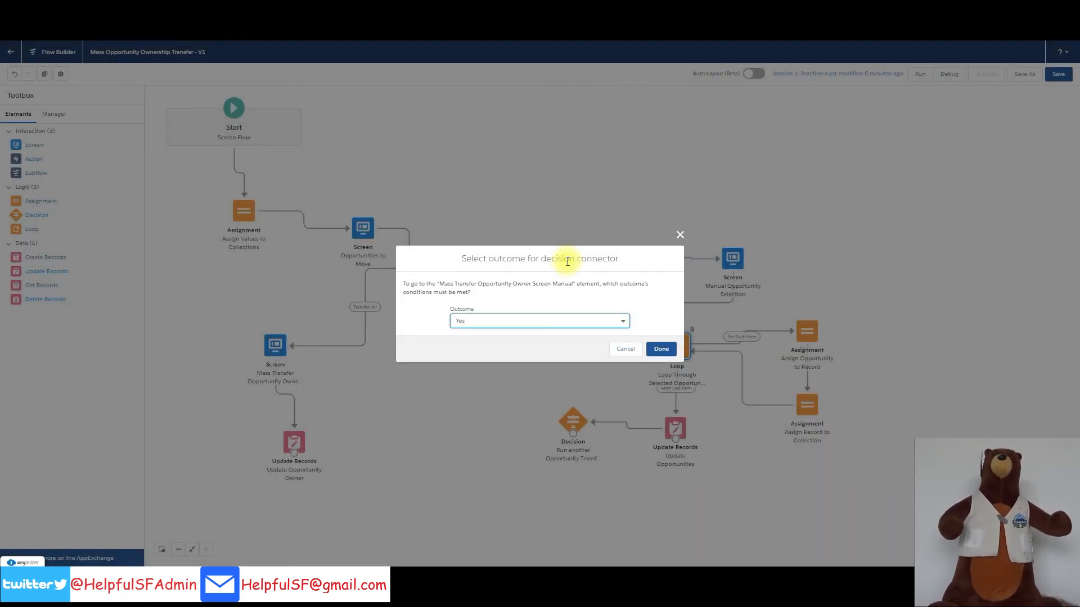
key(Return)
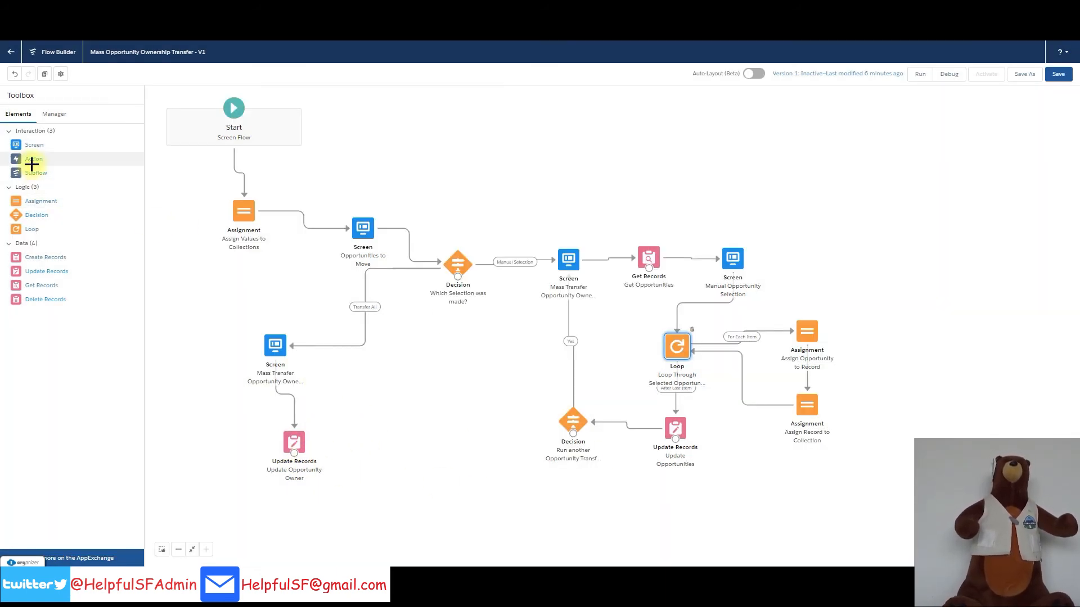
Add a screen labelled Final Screen with a display text TransferCompleteDisplay reading "Transfer Complete" in large, bold, centred type.
drag(33, 145, 565, 495)
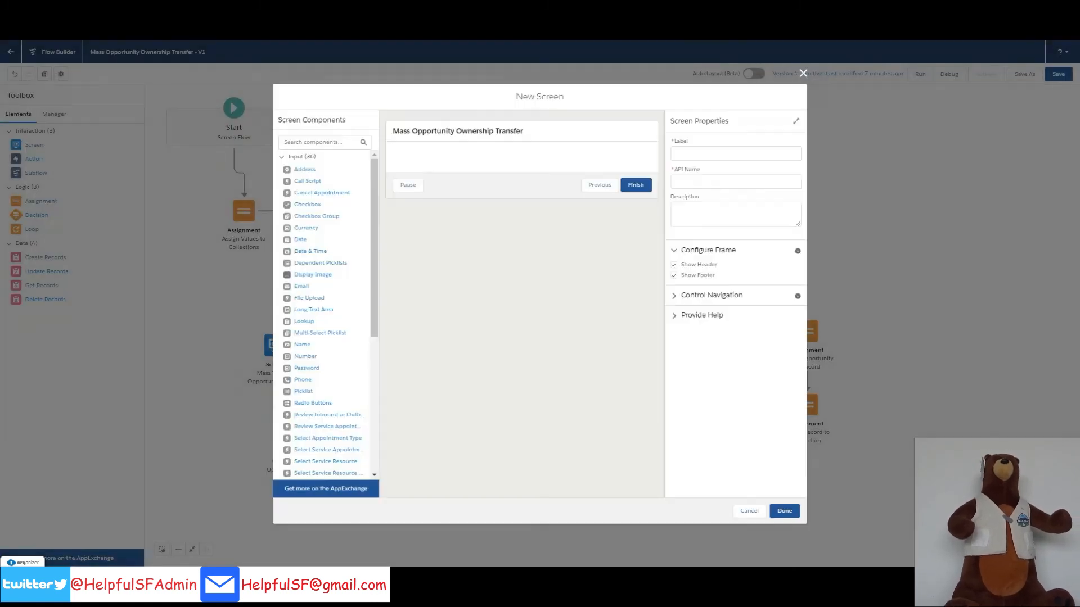
key(Tab)
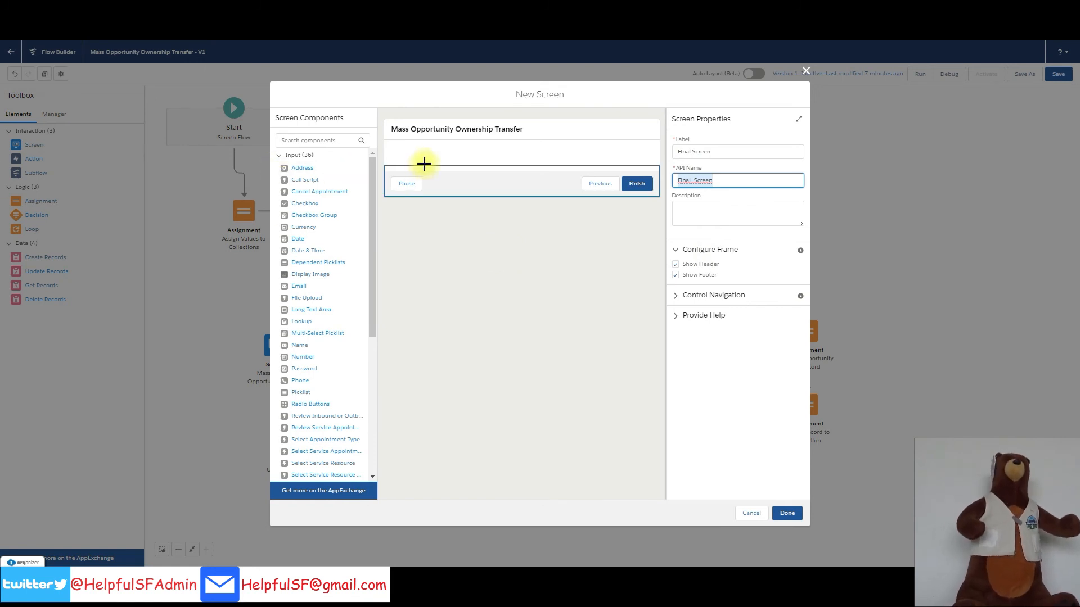
scroll(357, 366, down, 5)
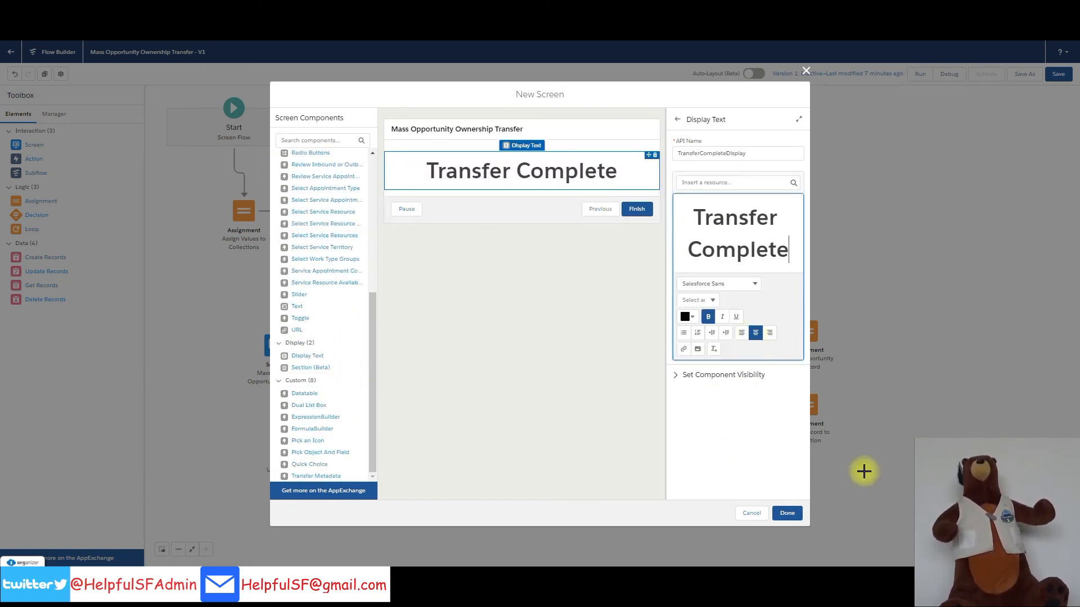
click(788, 512)
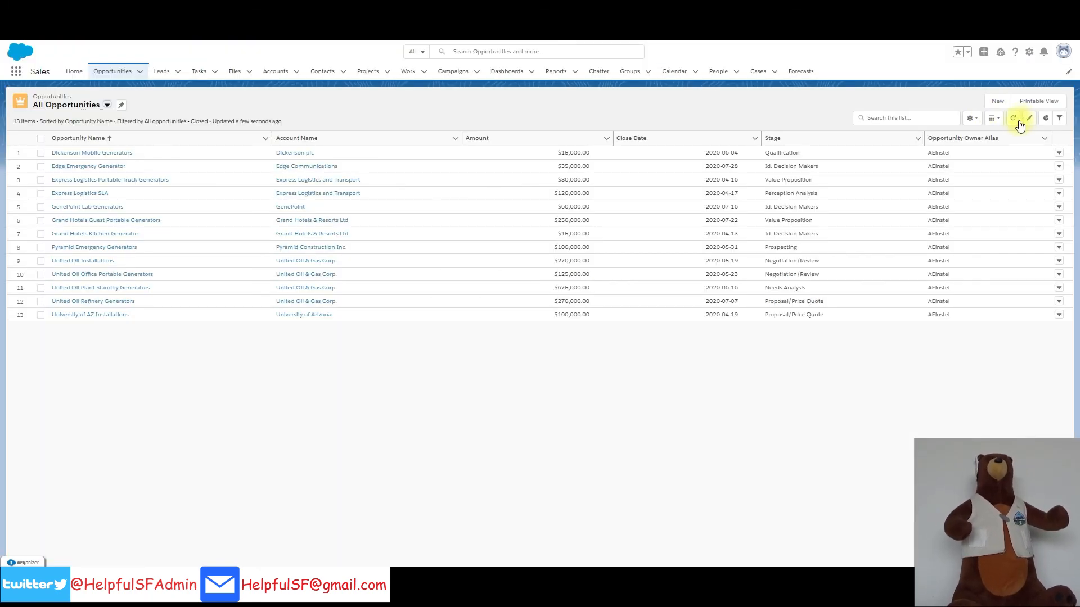
Refresh the All Opportunities list and choose the Manually Select process in the flow's debug run.
click(1014, 118)
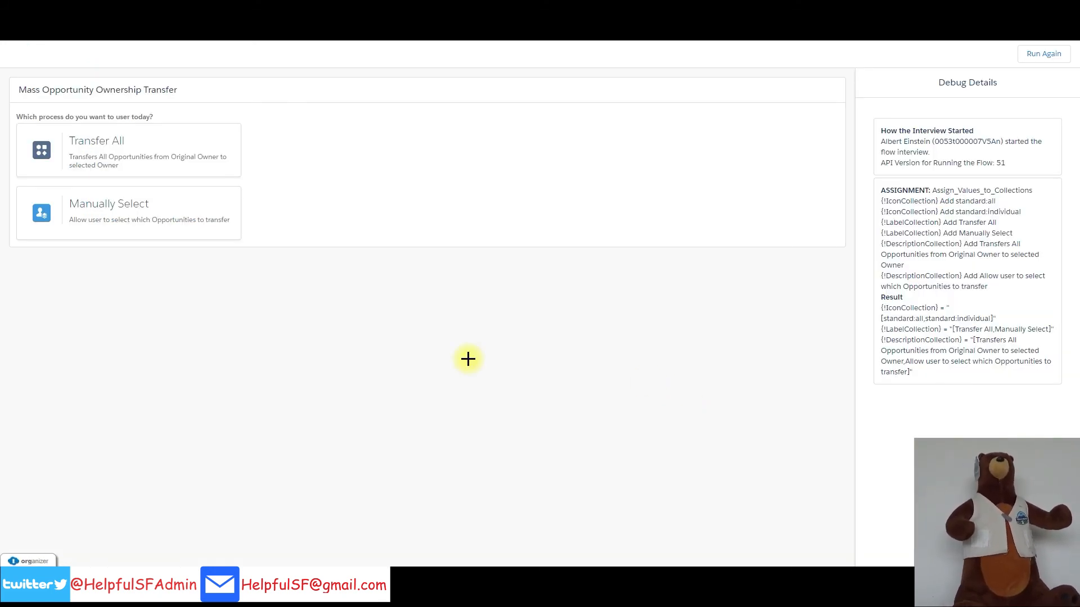
click(62, 136)
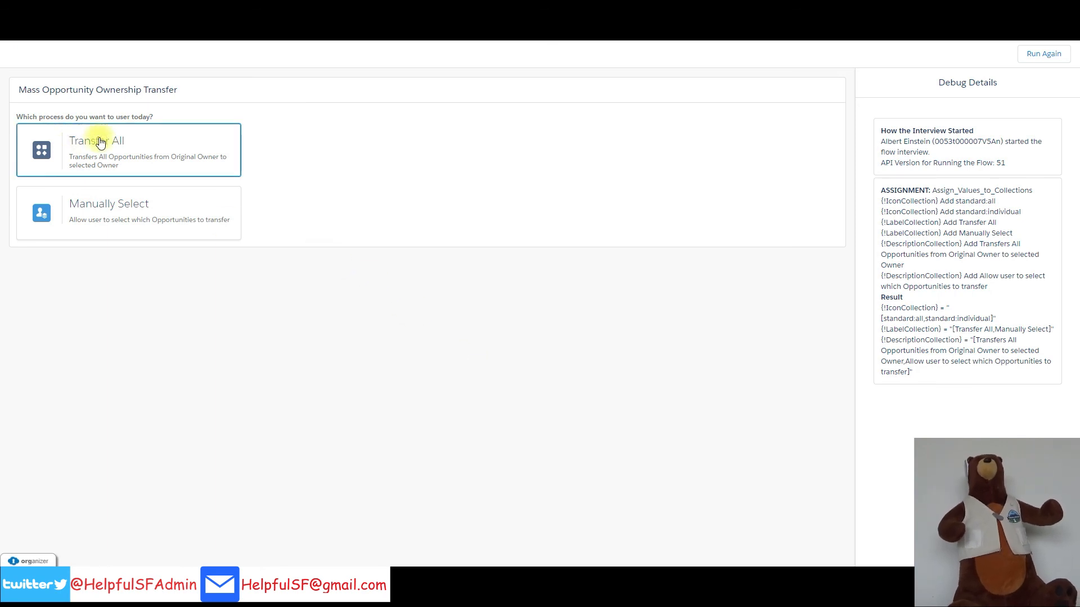
click(56, 194)
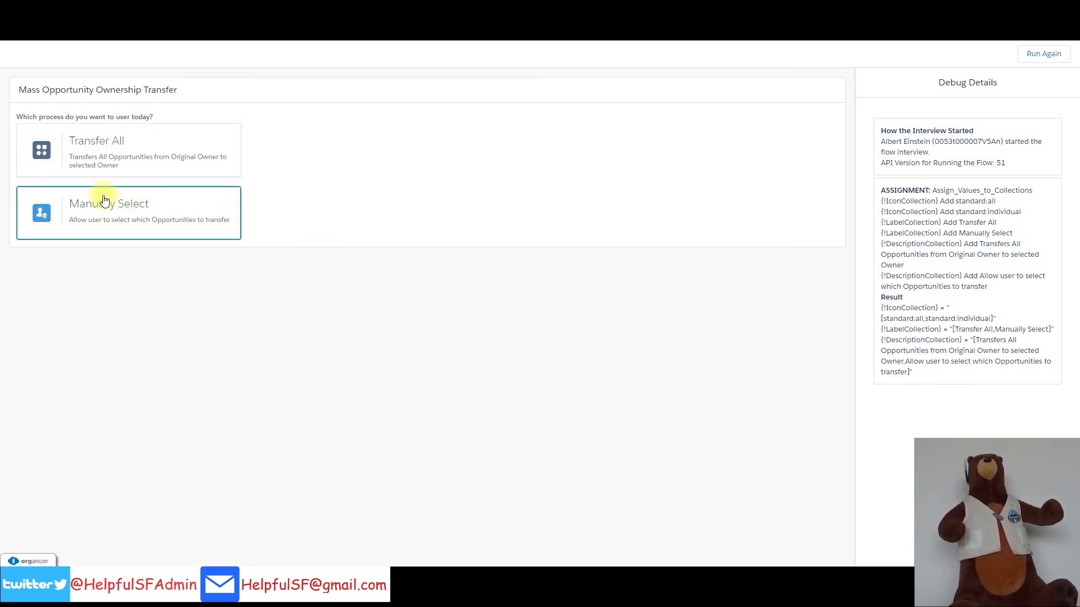
click(82, 168)
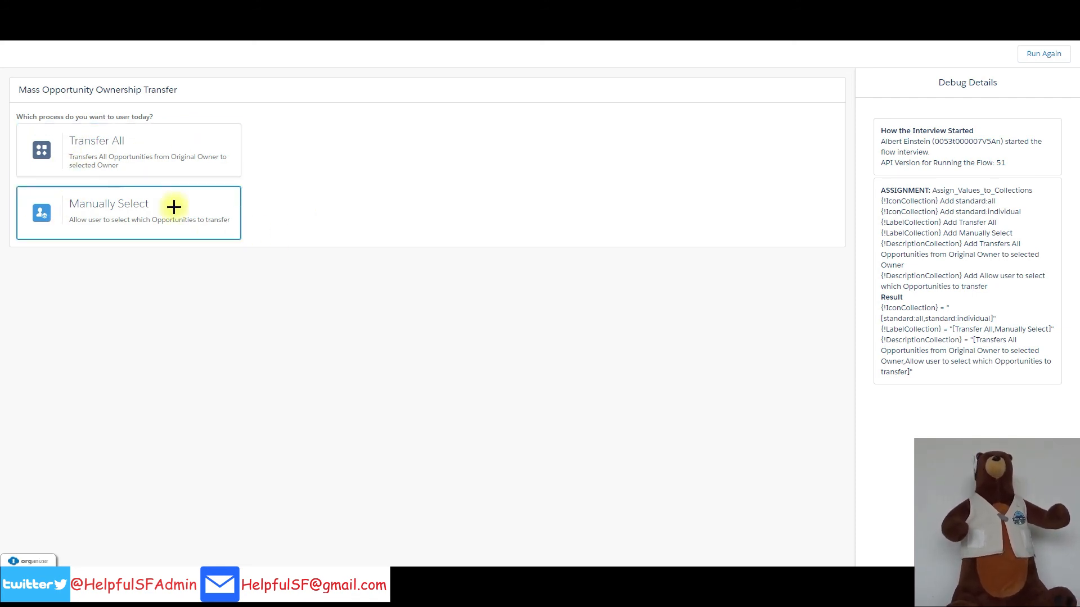
click(125, 208)
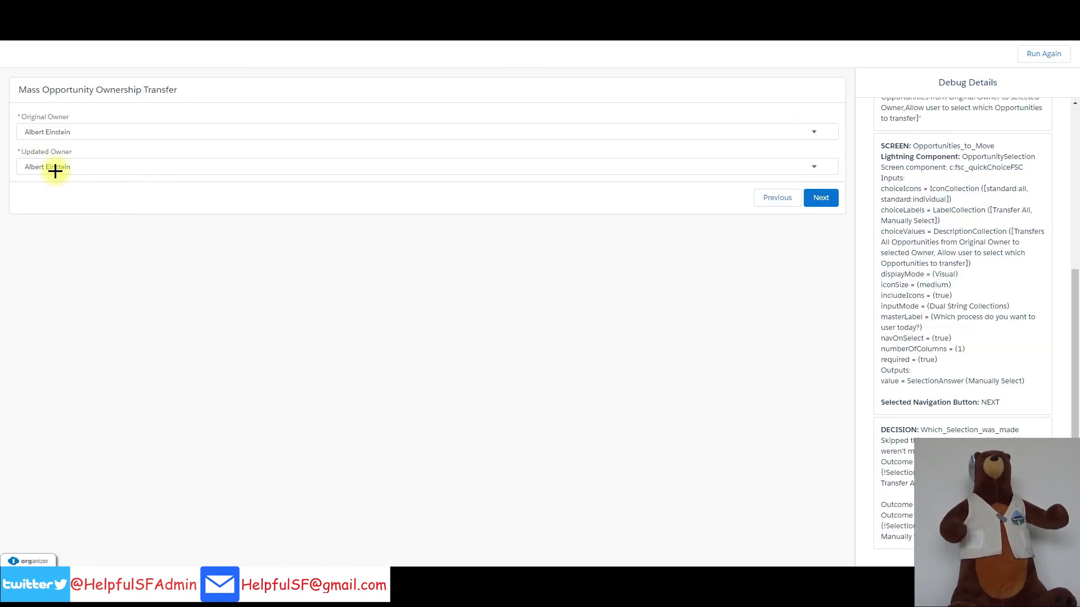
Keep the first listed user as Original Owner, set Updated Owner to the second listed user, and continue to the opportunity selection.
click(90, 131)
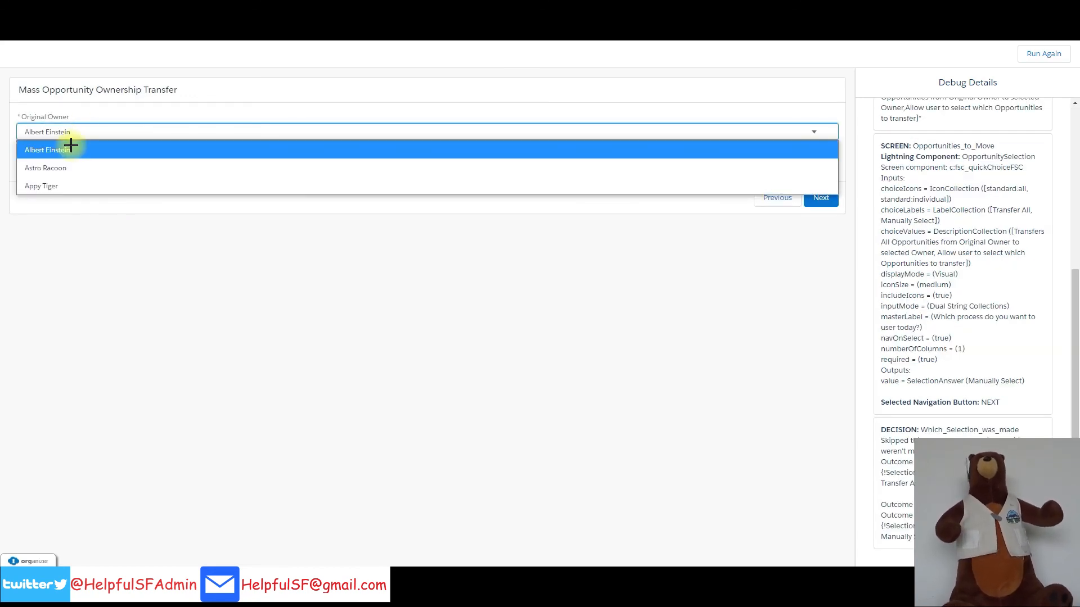
click(160, 121)
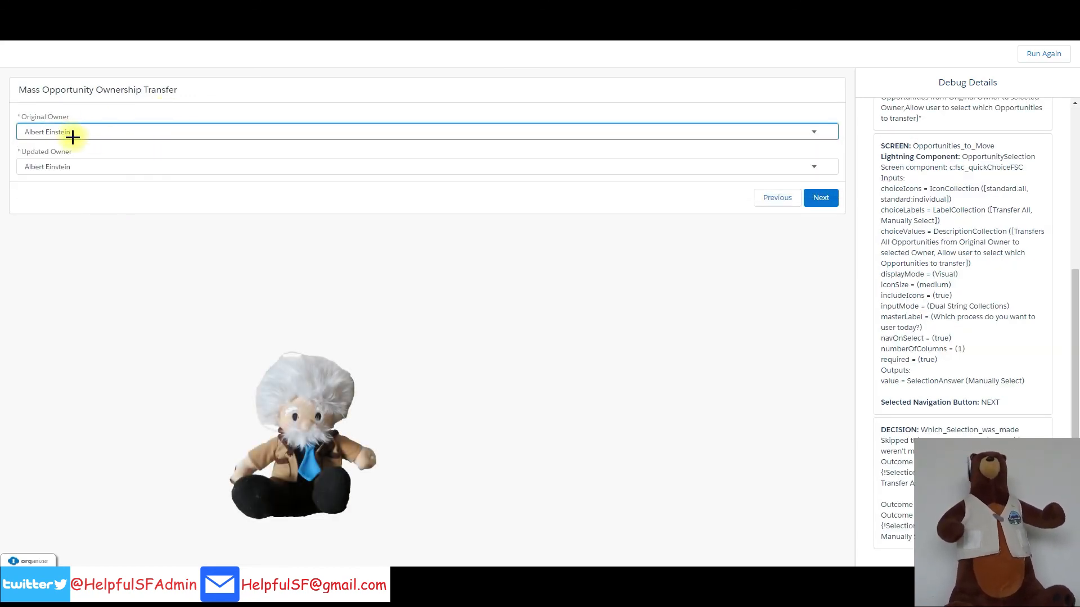
click(95, 167)
click(67, 200)
click(820, 197)
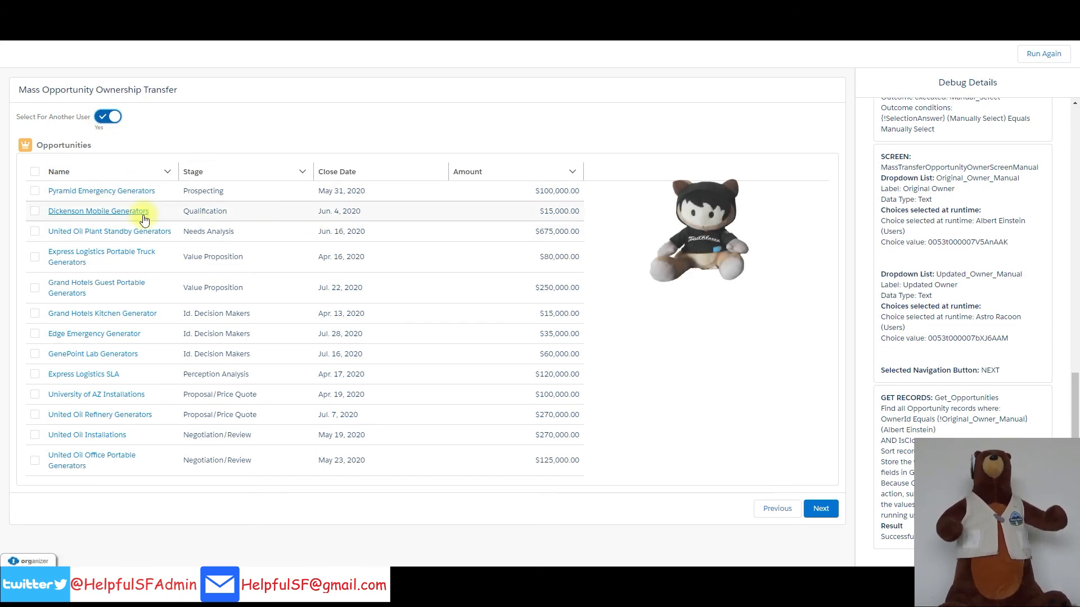
Transfer the first five opportunities, Pyramid Emergency Generators through Grand Hotels Guest Portable Generators, with Select For Another User left at Yes.
click(35, 191)
click(35, 210)
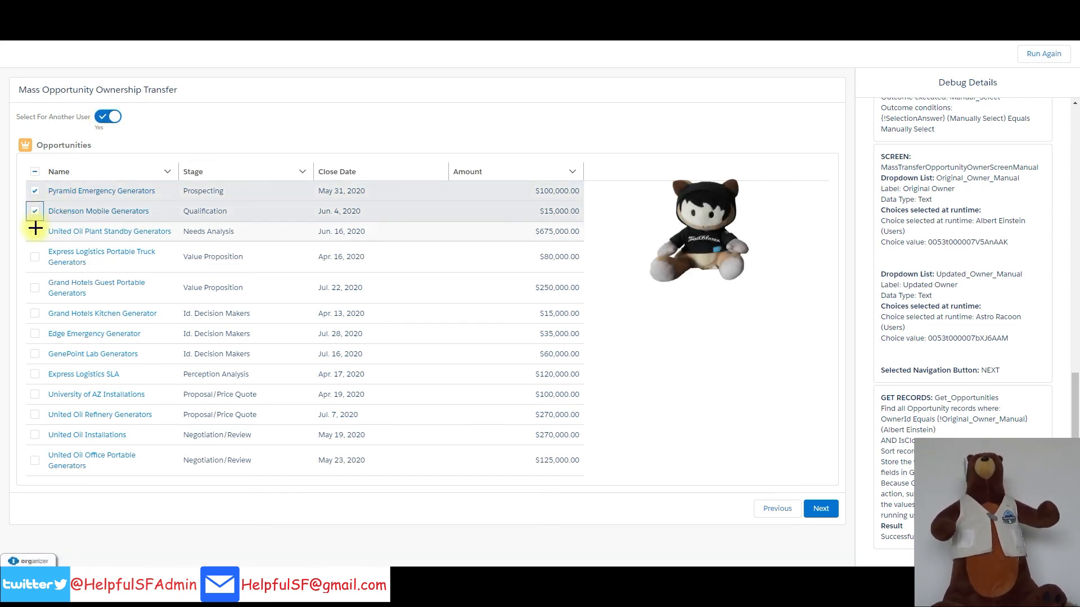
click(34, 231)
click(34, 257)
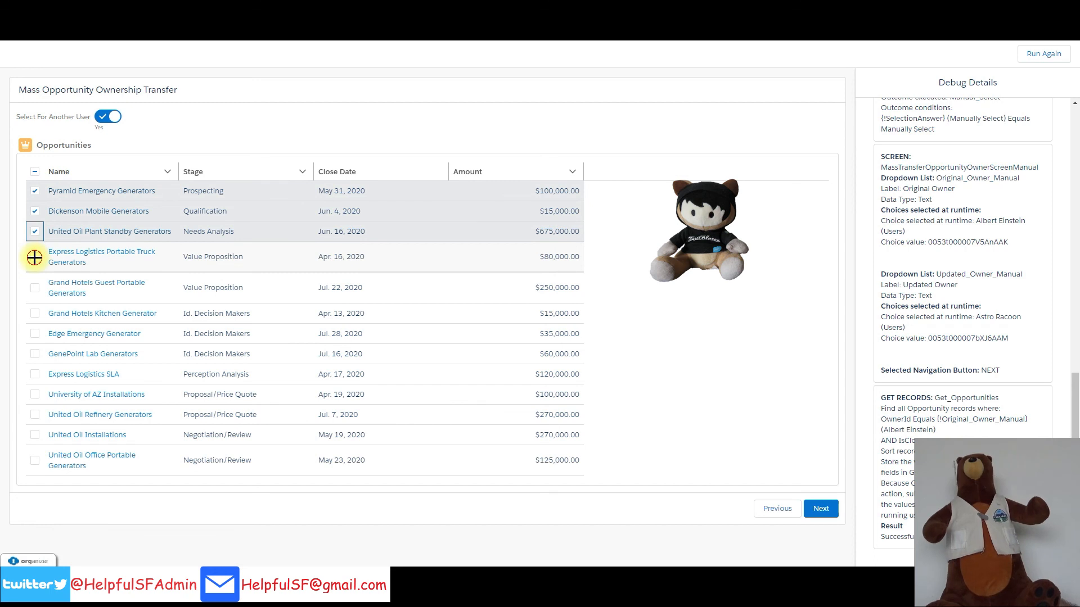
click(34, 288)
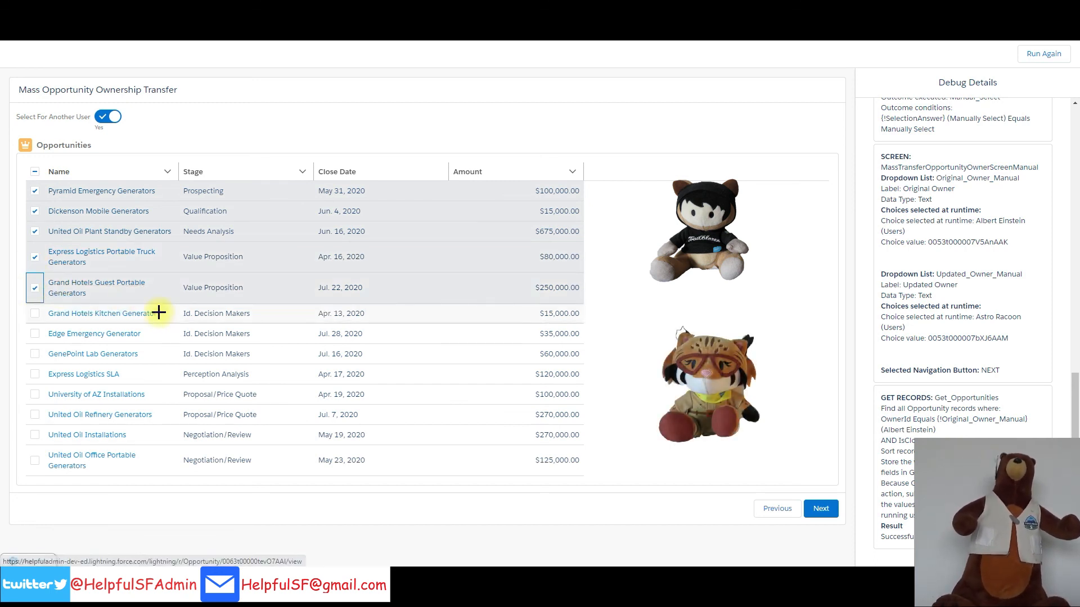
click(821, 509)
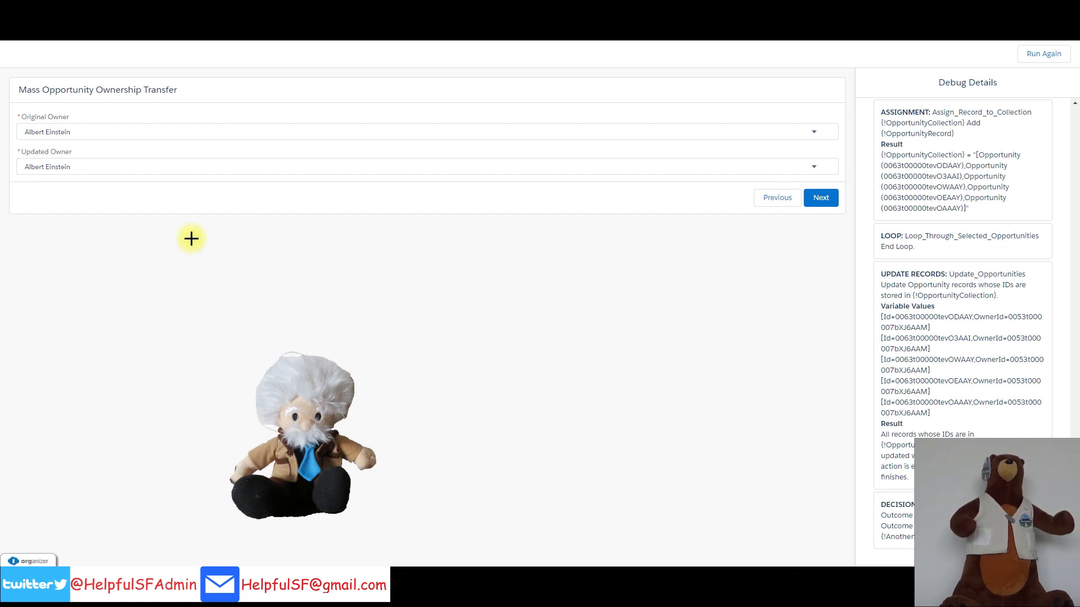
Set Updated Owner to the third listed user and transfer all remaining opportunities, leaving Select For Another User at Yes.
click(101, 167)
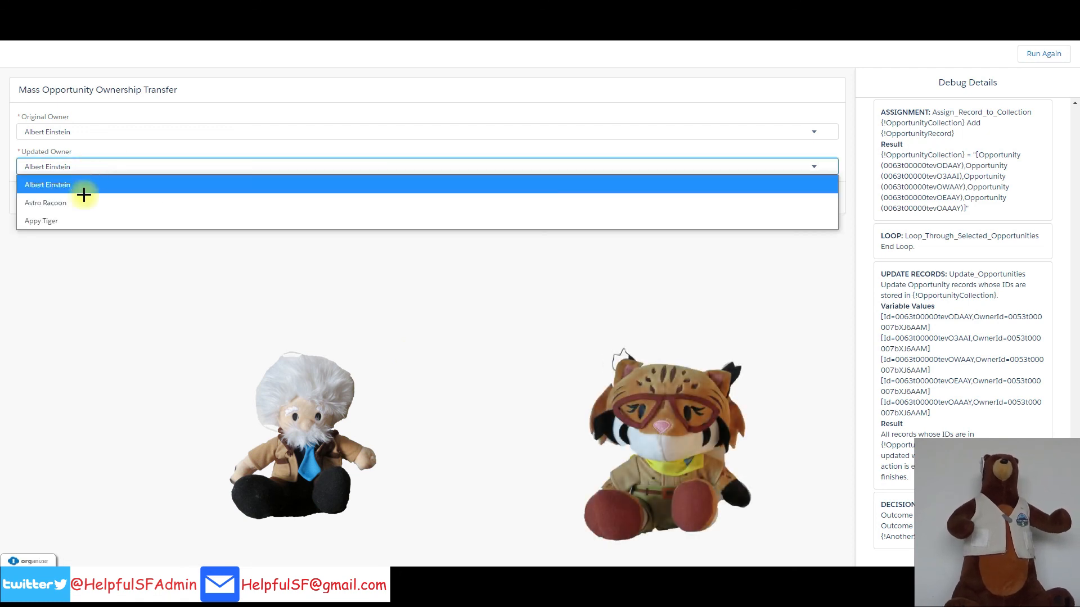
click(59, 224)
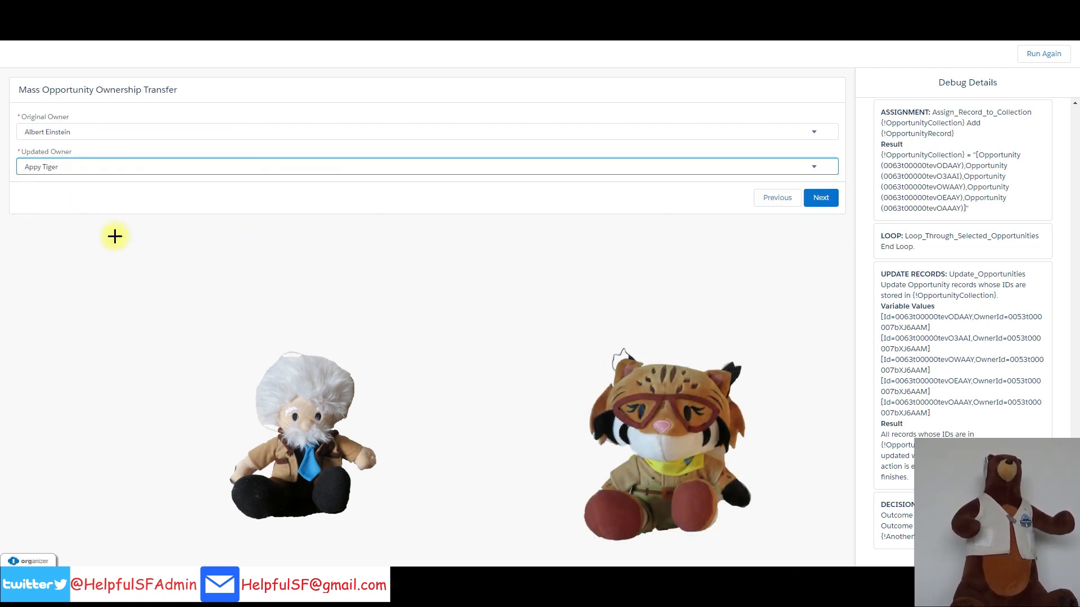
click(820, 200)
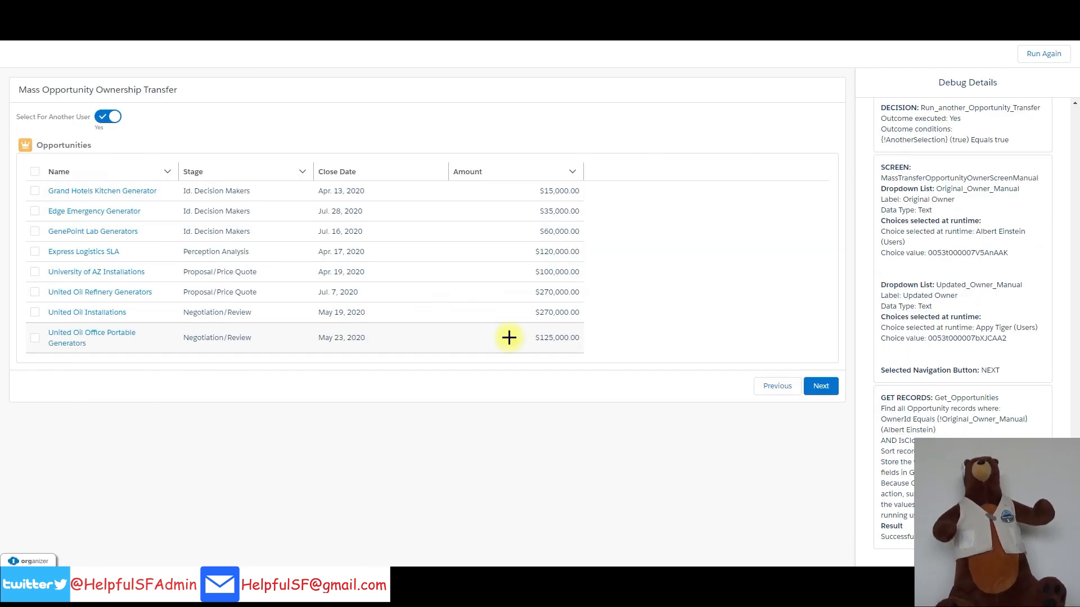
click(34, 172)
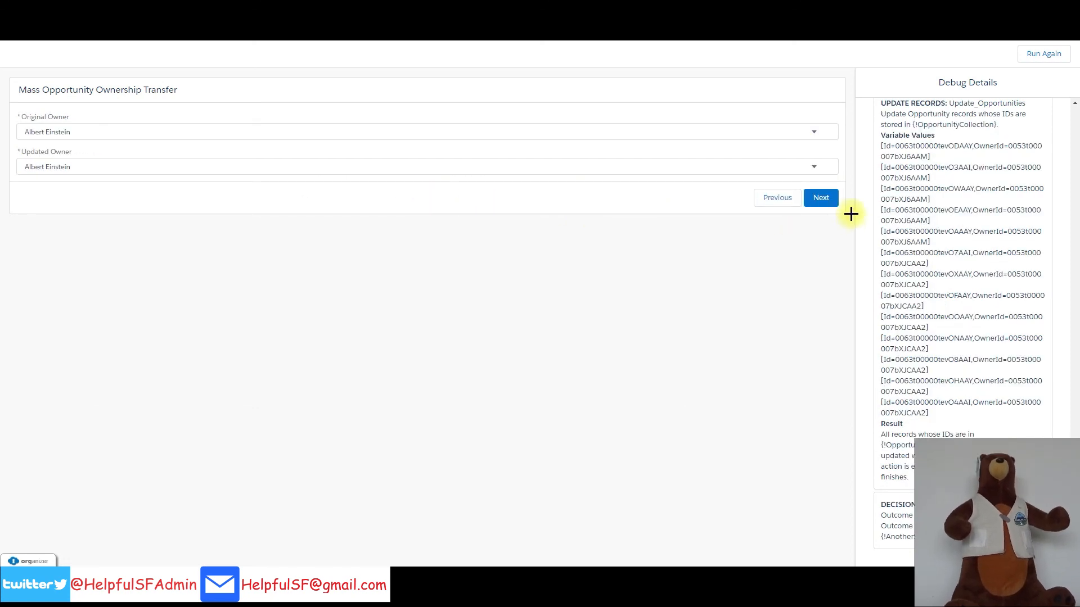
Finish the flow with Select For Another User set to No and refresh the All Opportunities list to check the owners.
click(821, 204)
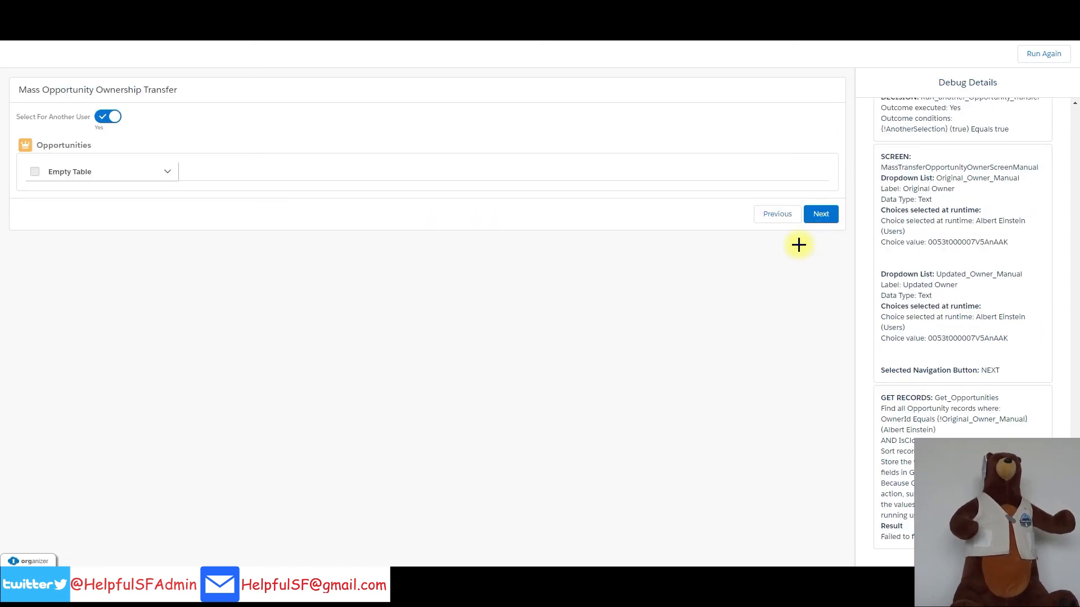
click(108, 116)
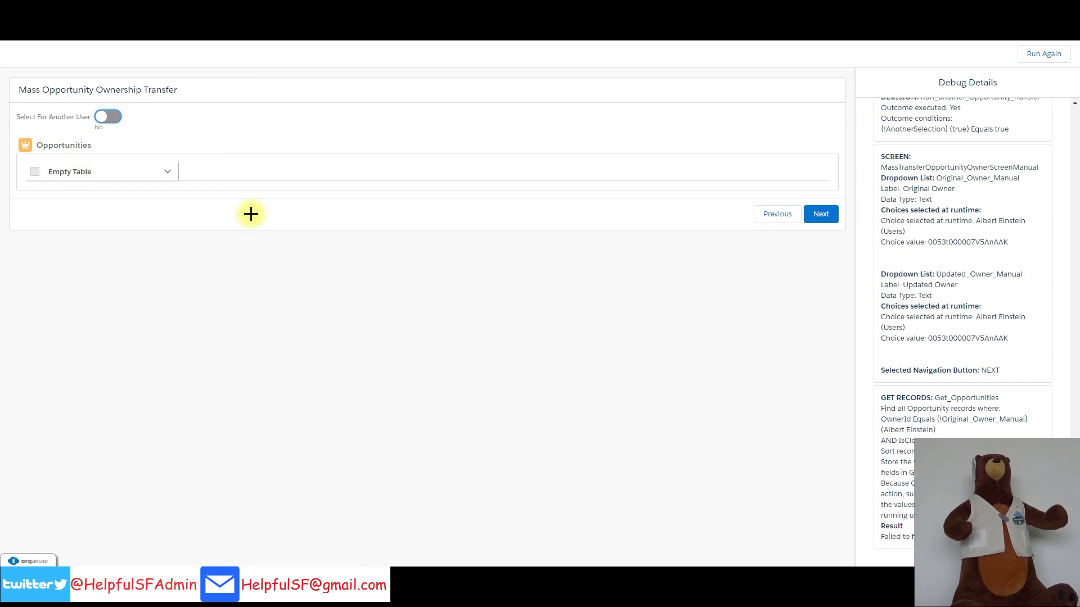
click(818, 217)
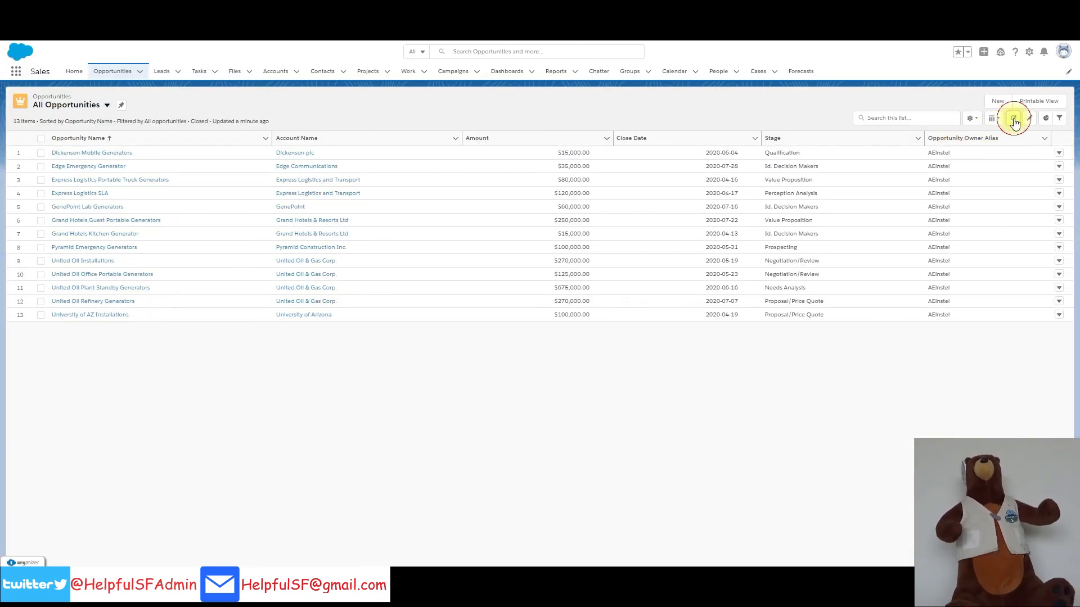
click(1013, 120)
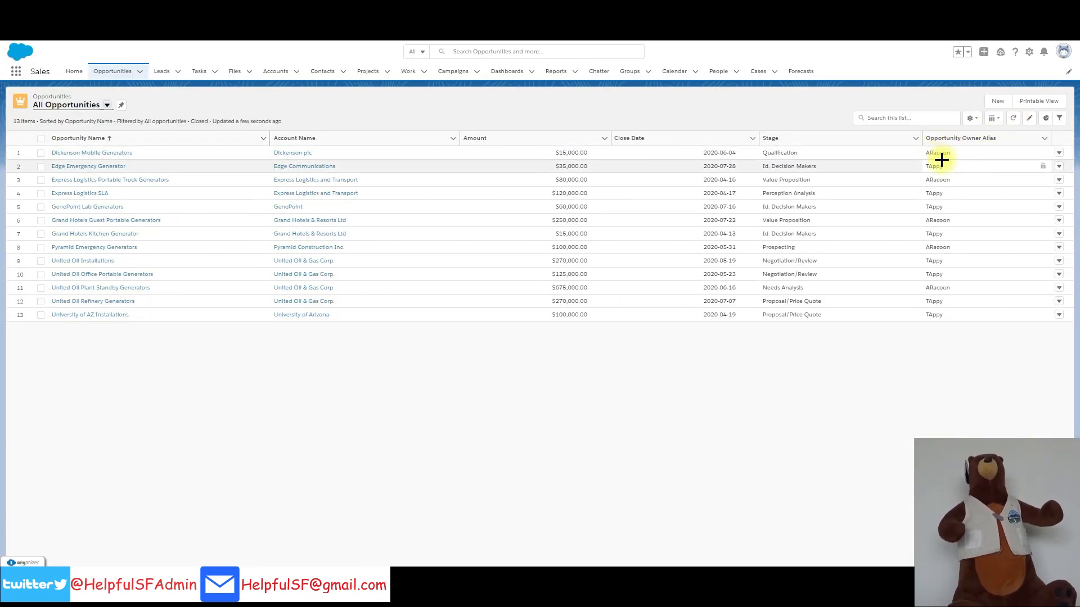